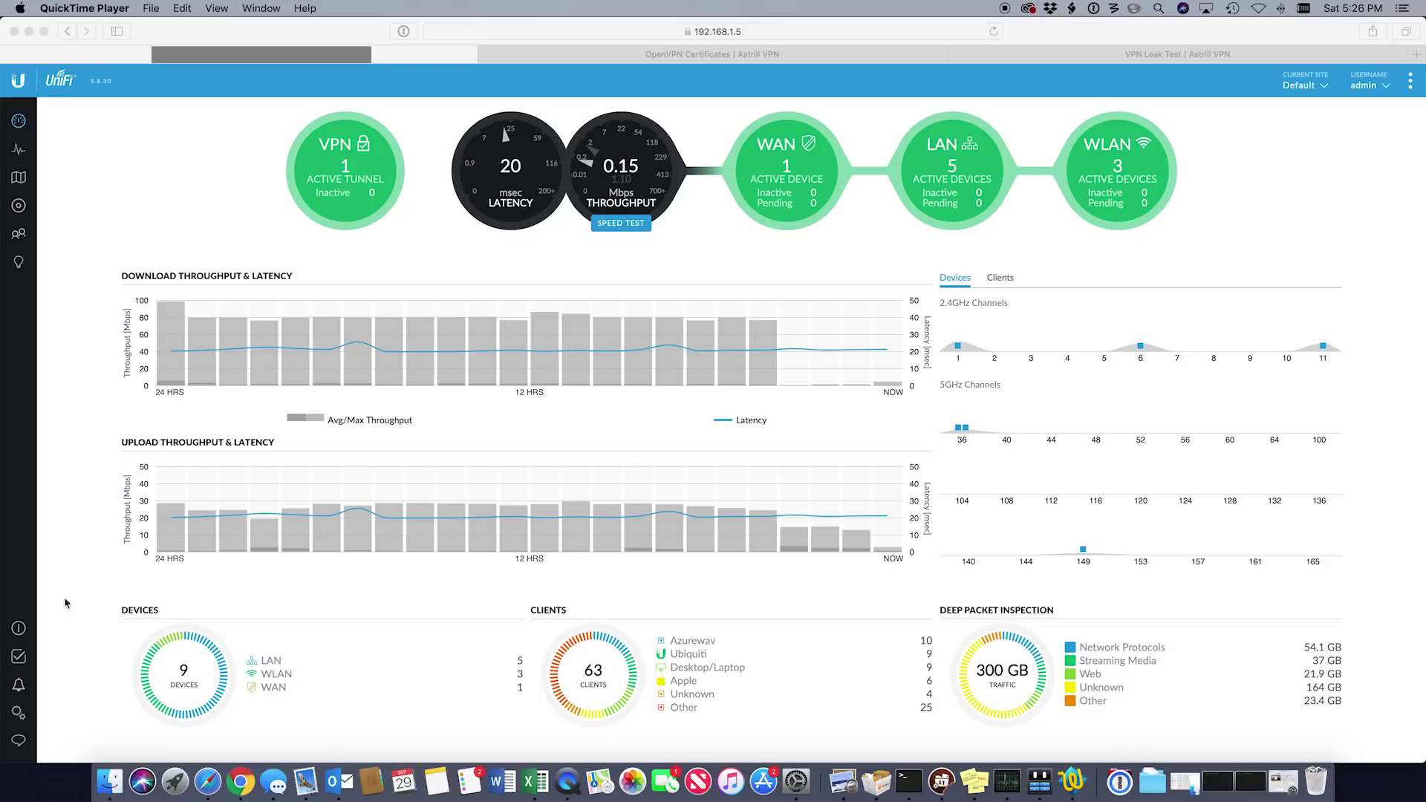
Open the list of configured networks in the controller's settings
click(17, 717)
click(18, 716)
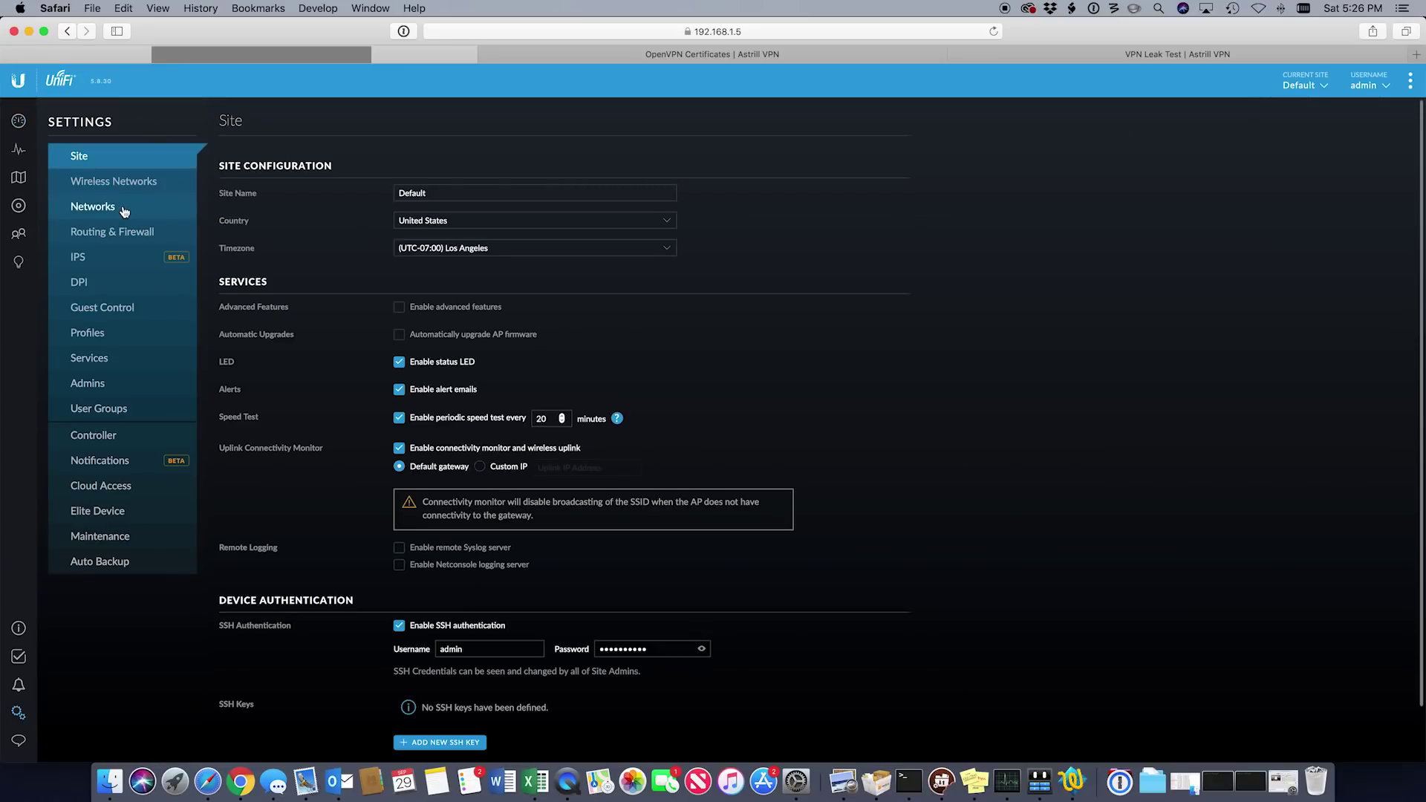
click(112, 212)
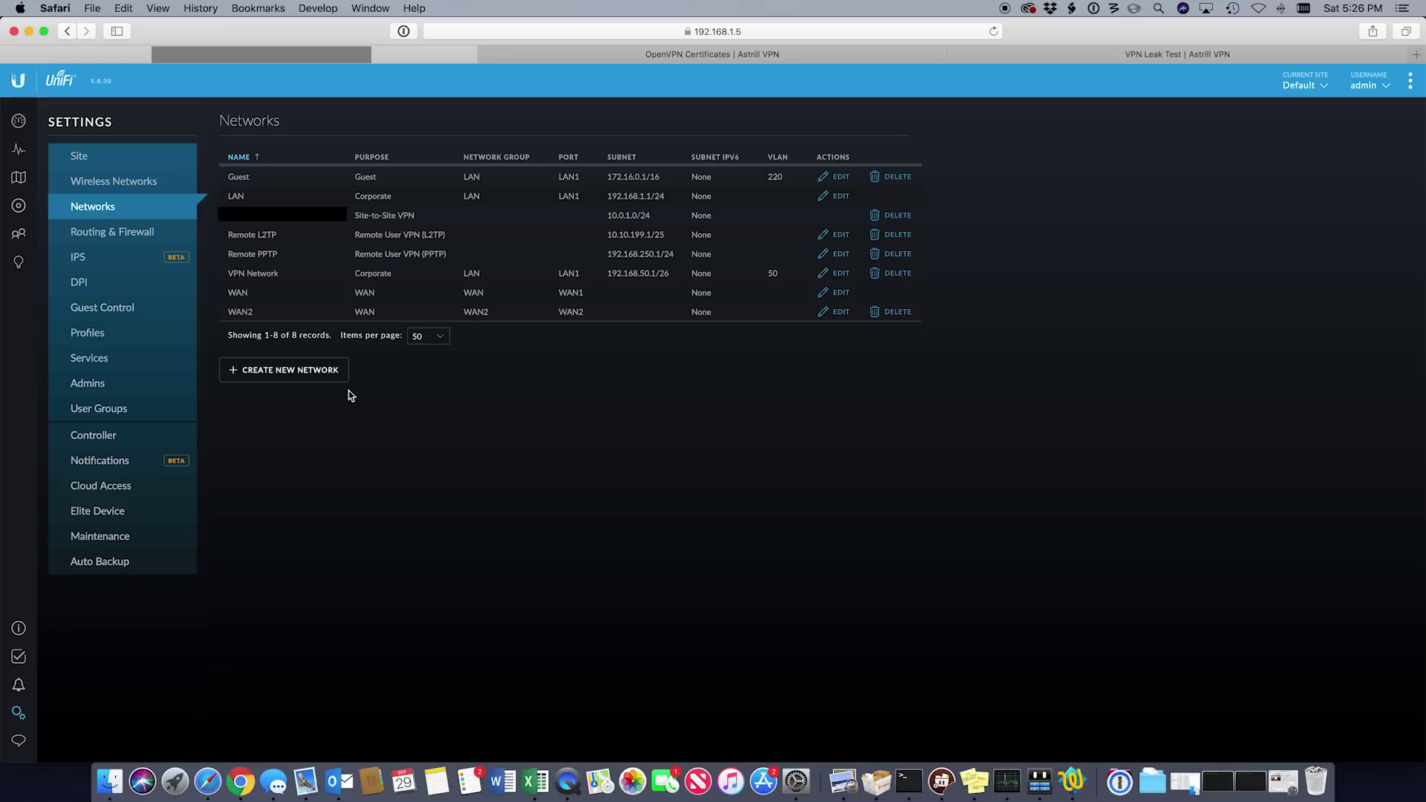
click(276, 376)
click(421, 179)
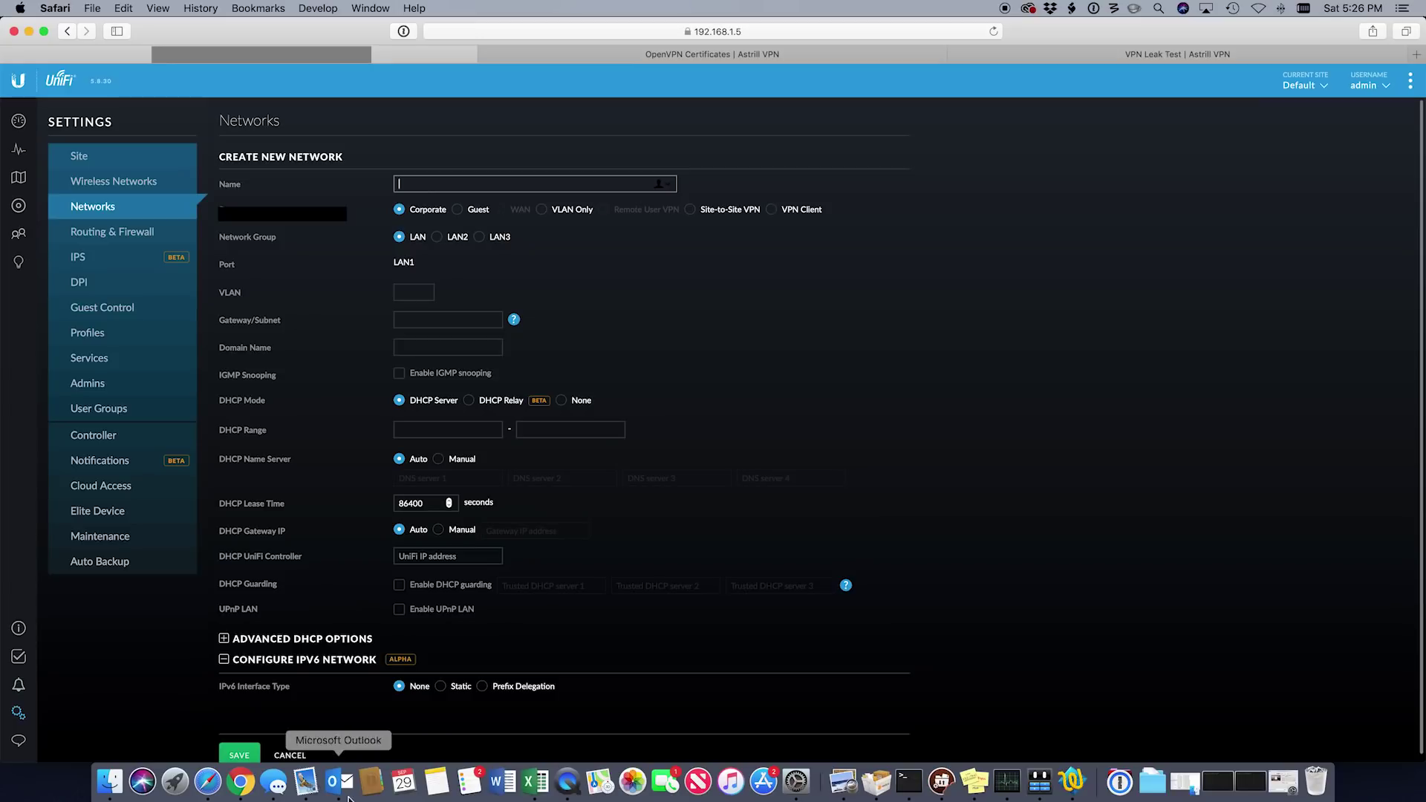
click(289, 754)
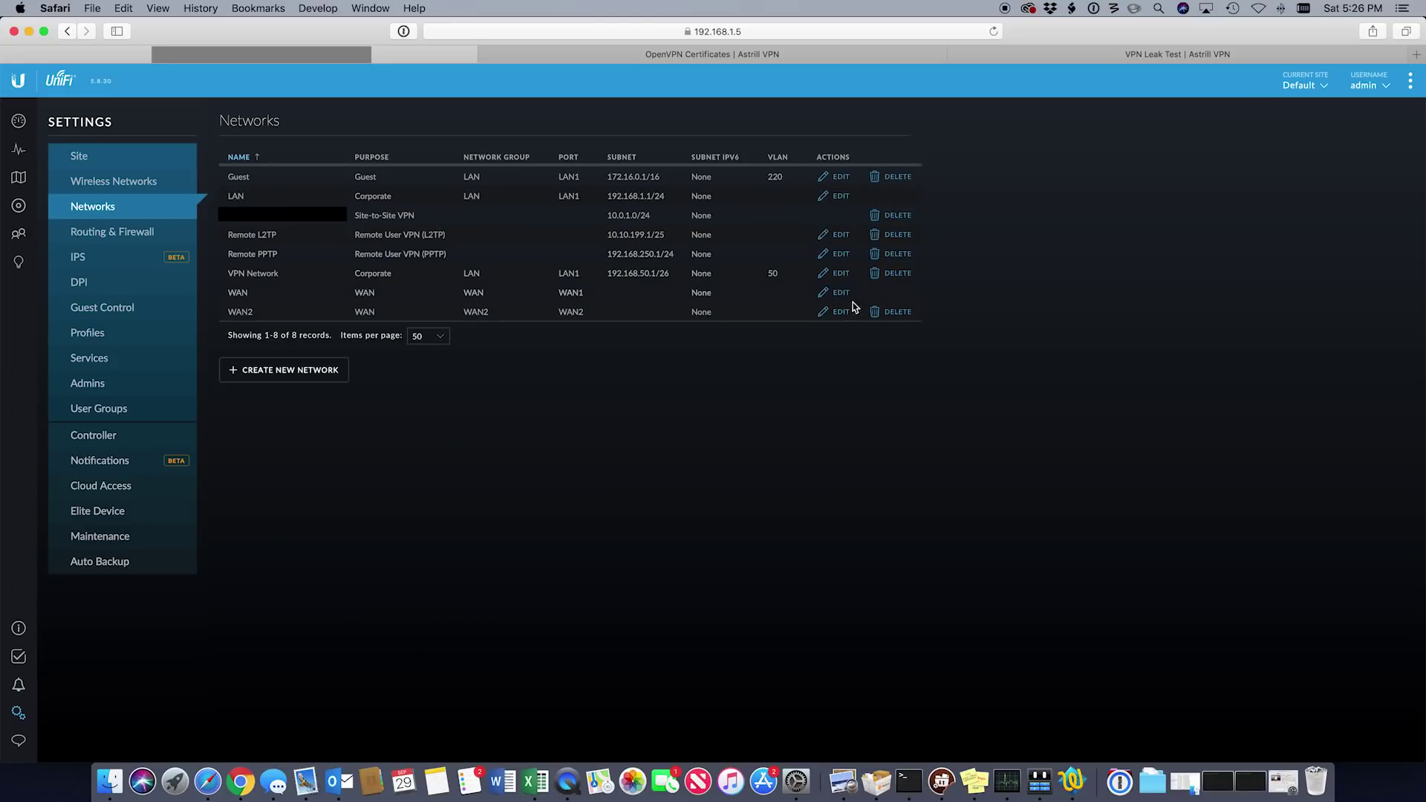
Review the WAN2 network's settings without changing them, and examine the VPN Network entry in the networks list
click(826, 313)
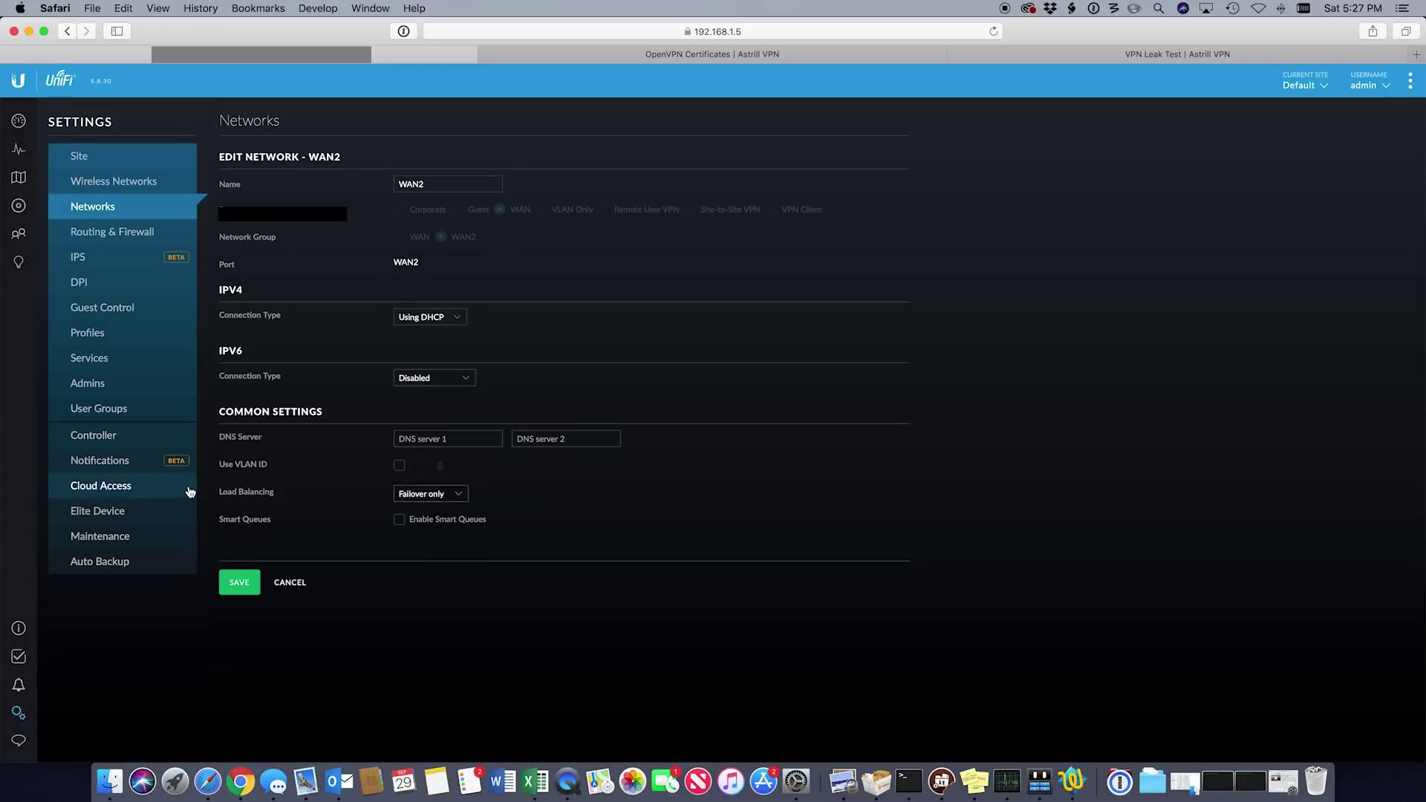
click(296, 584)
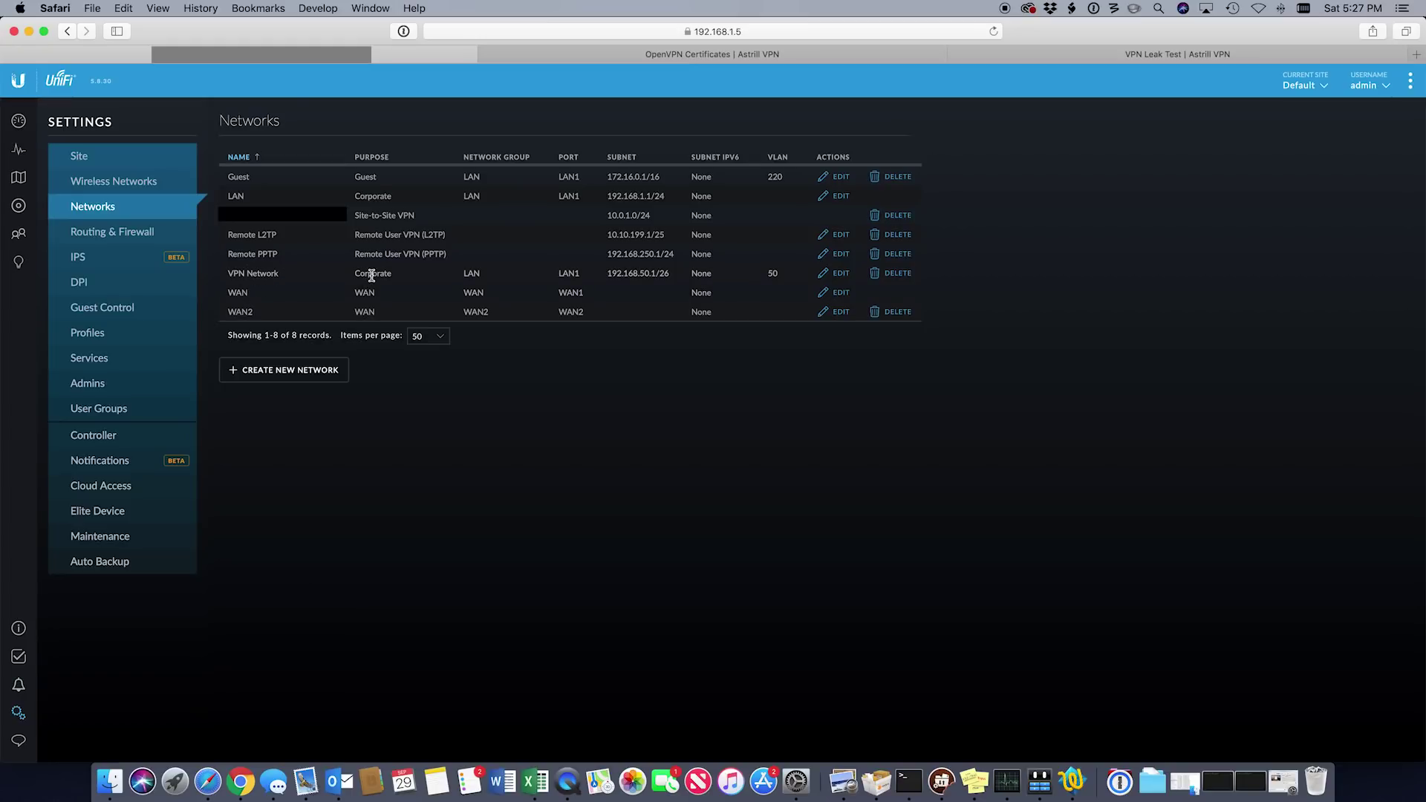
drag(227, 274, 914, 277)
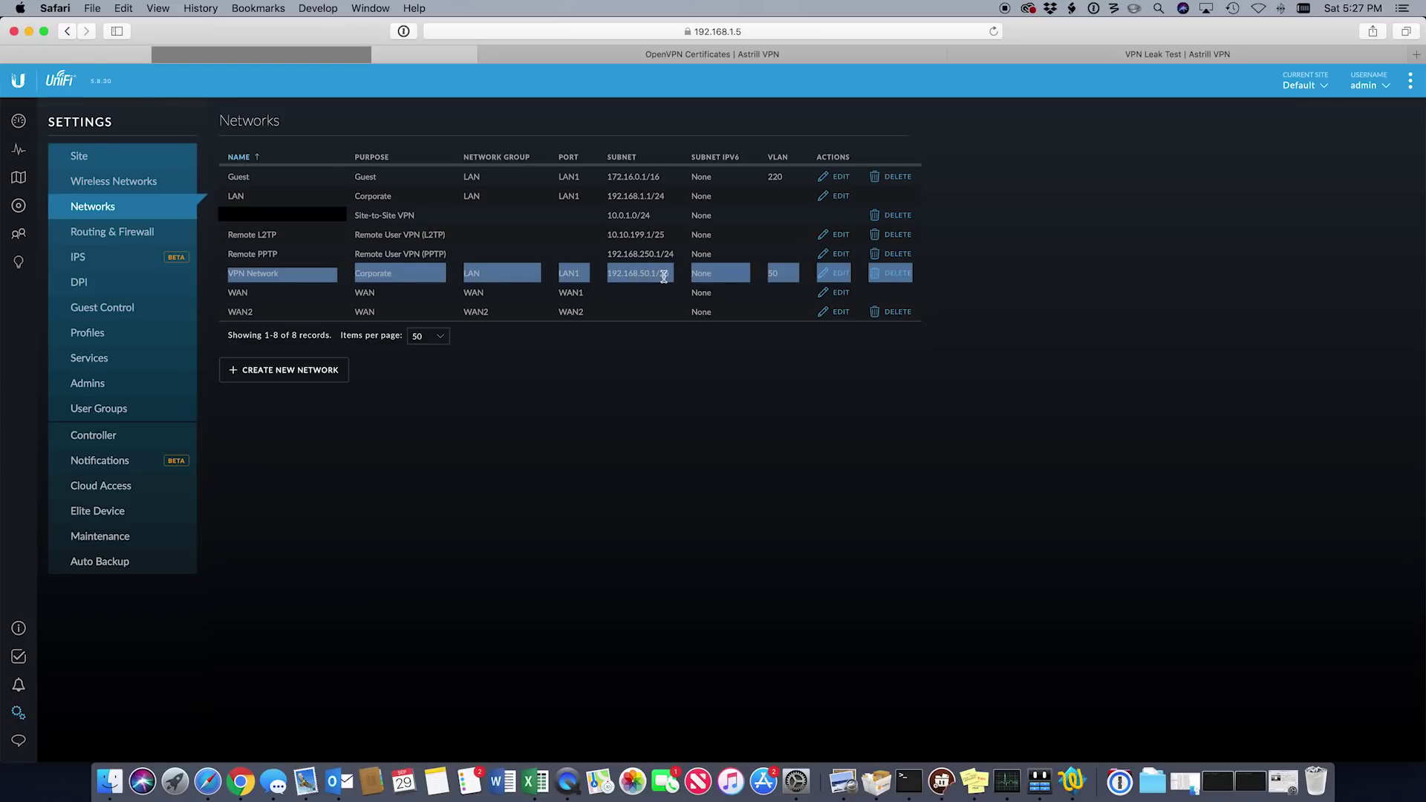
click(770, 272)
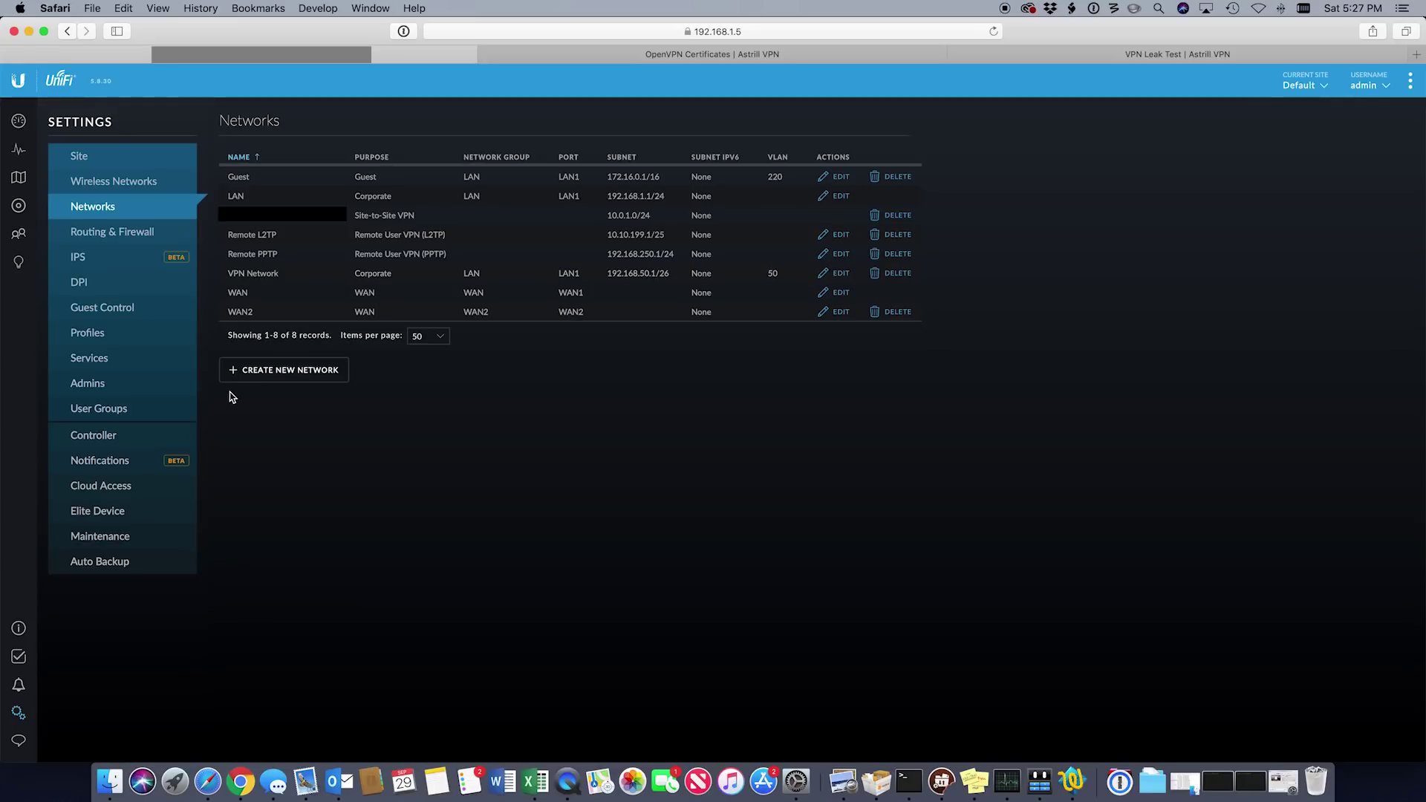
Start a new corporate network on the LAN group, named VPN NETWORK with VLAN 50
click(284, 385)
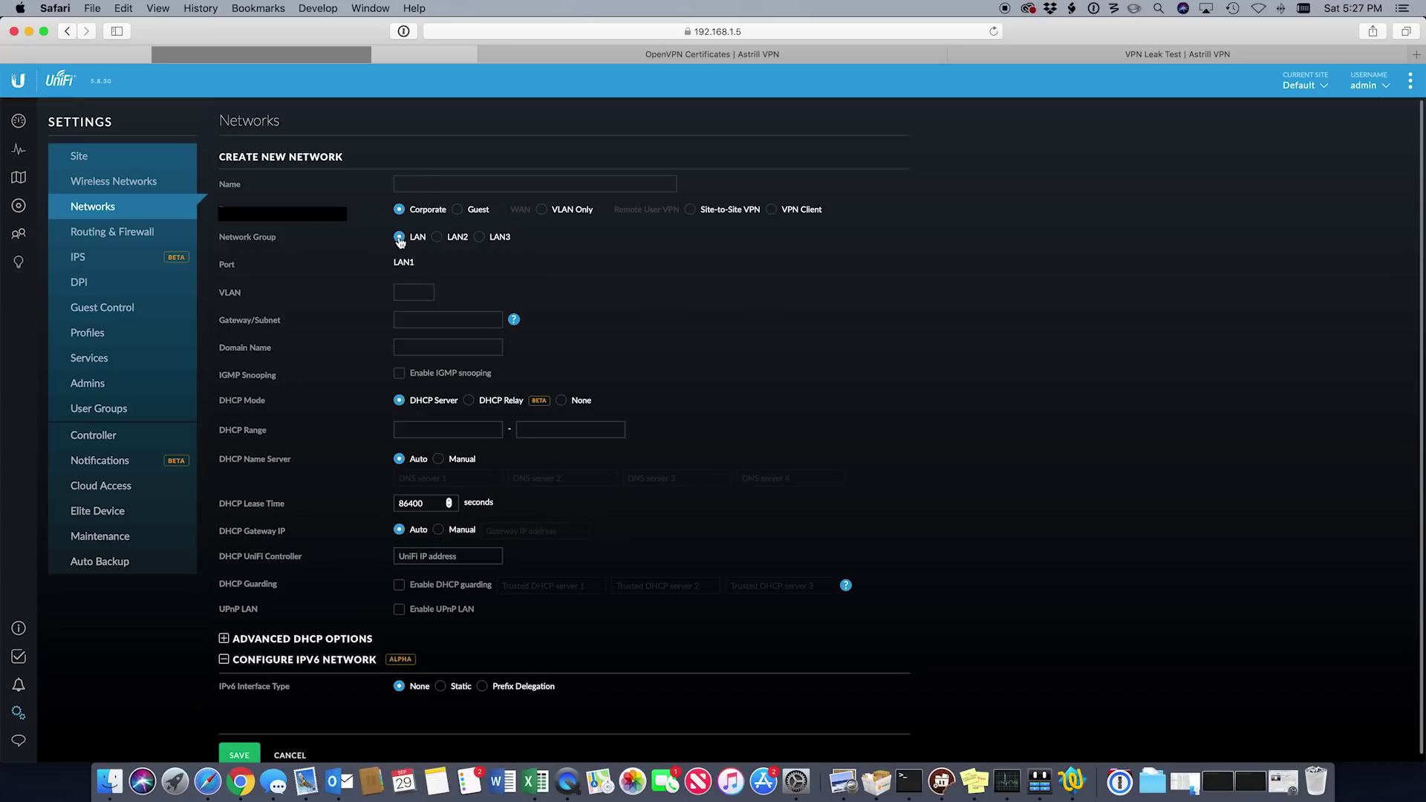
click(411, 181)
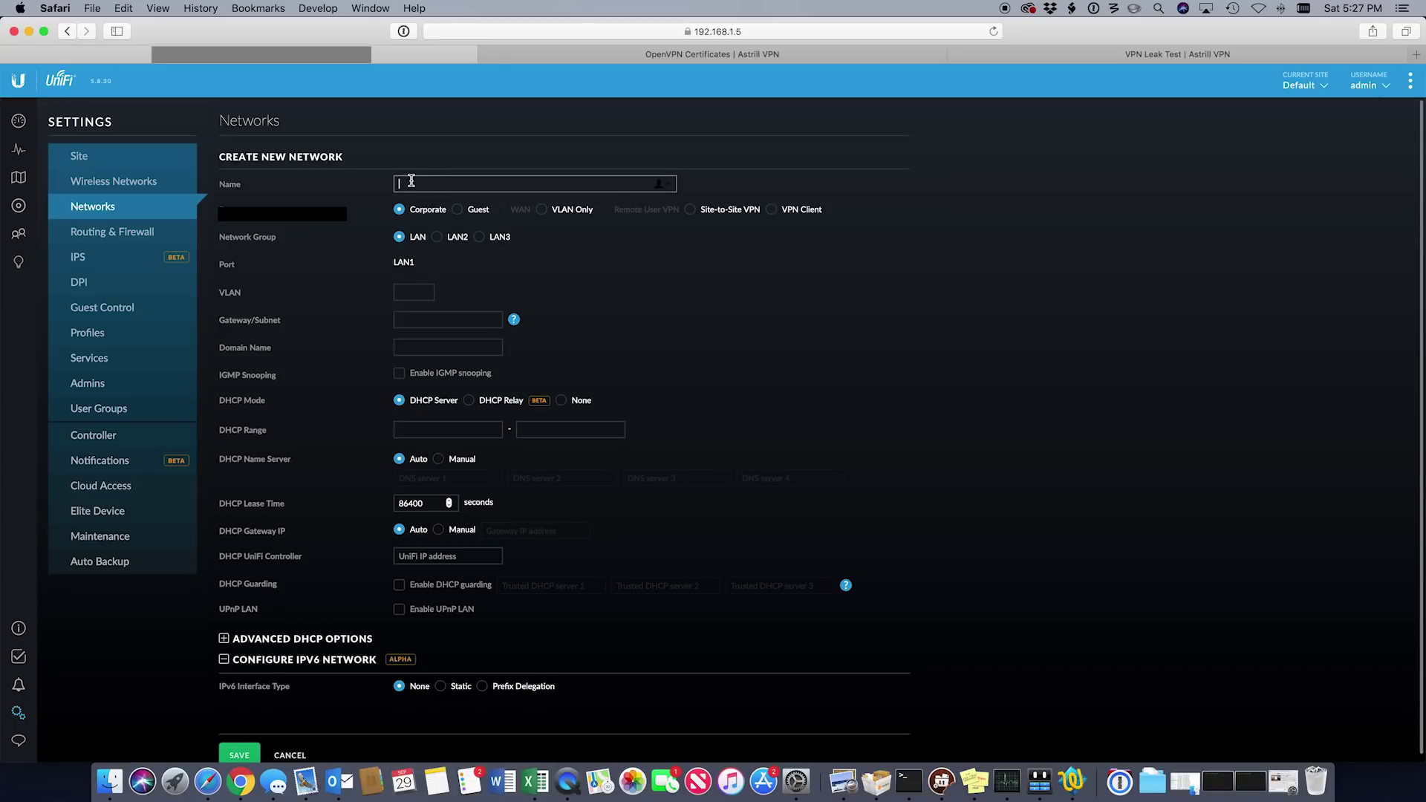
text(VPN NETWORK)
click(417, 294)
text(50)
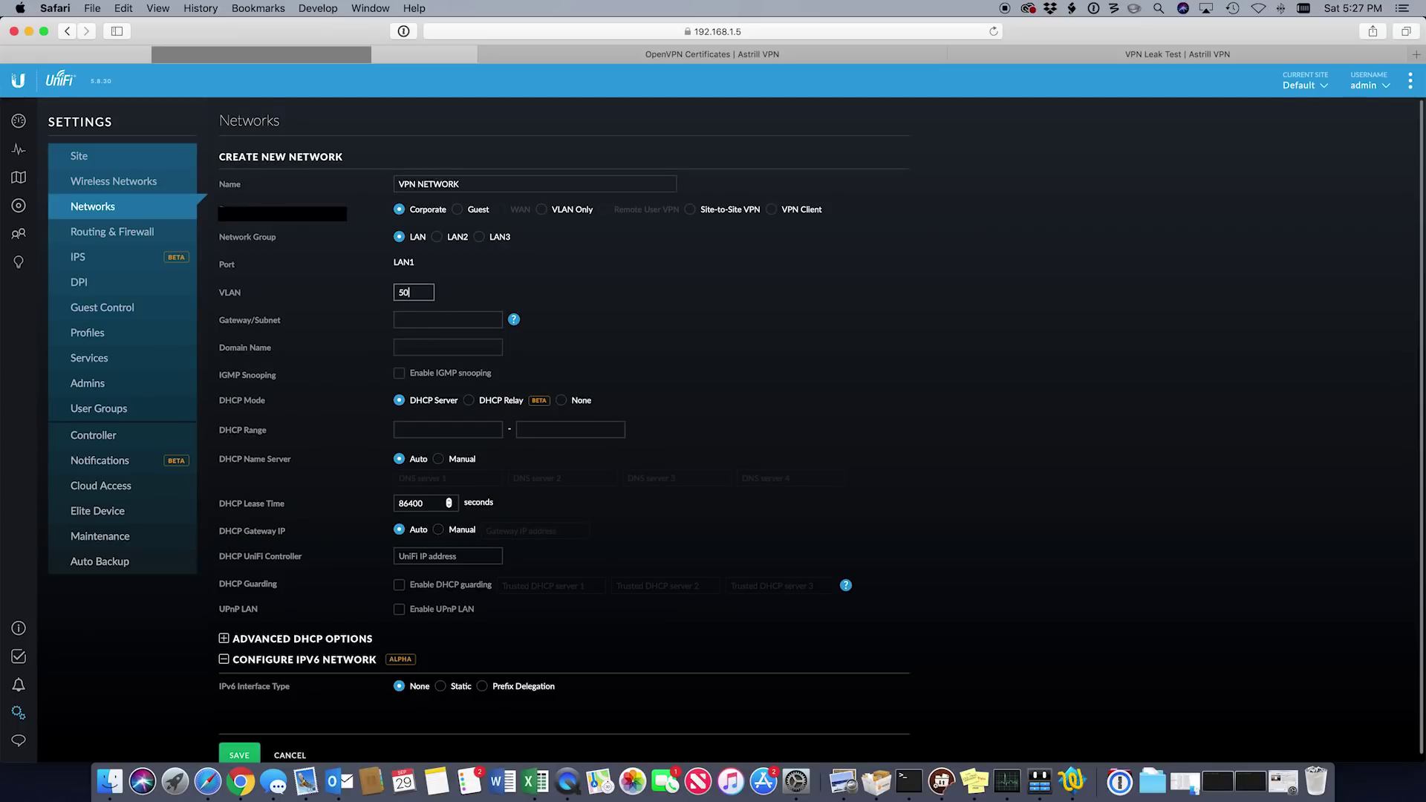
Set the gateway/subnet to 192.168.50.1/26, update the DHCP range from it, and discard the new network without saving
key(Tab)
text(192.1698)
key(BackSpace)
key(BackSpace)
text(8.1.)
text(50.1)
text(/26)
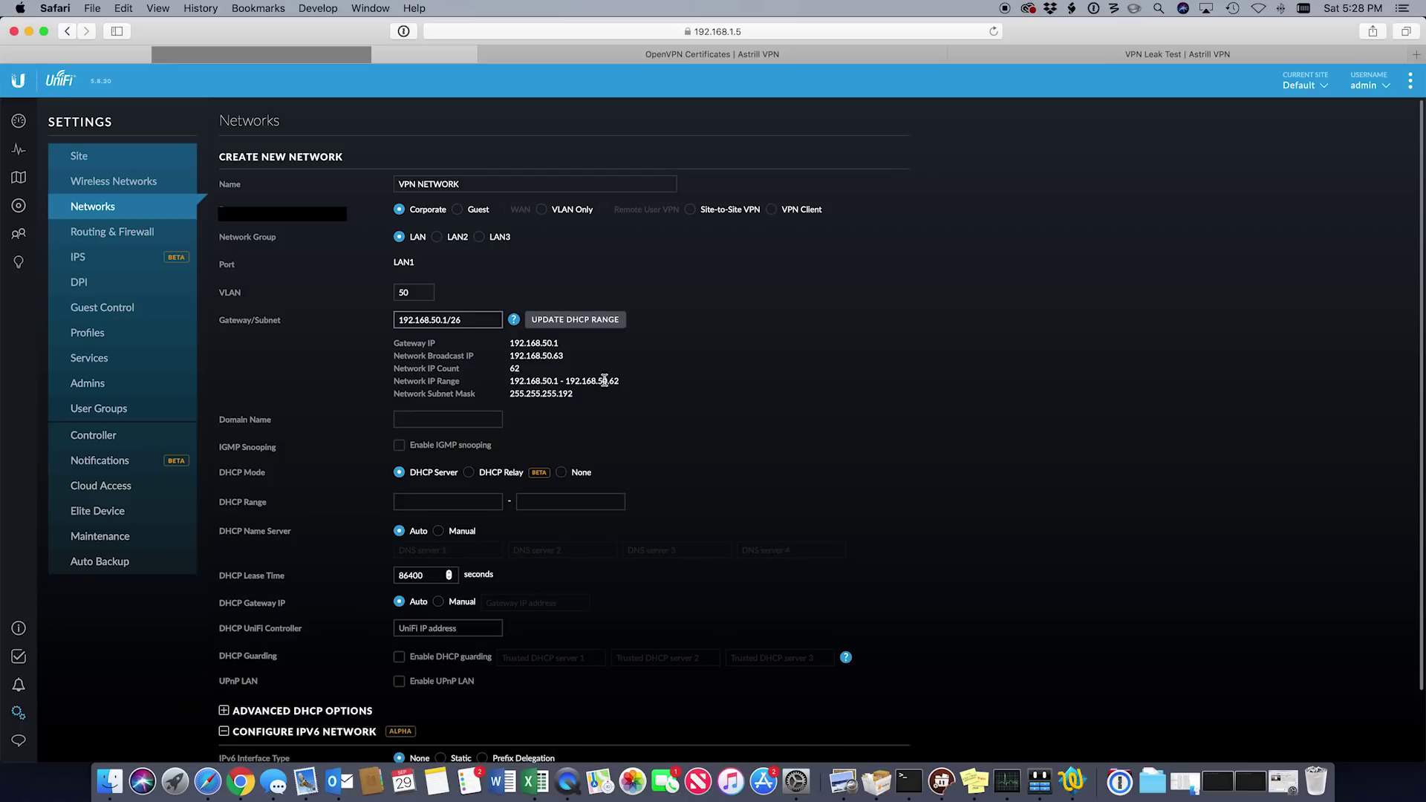
click(570, 322)
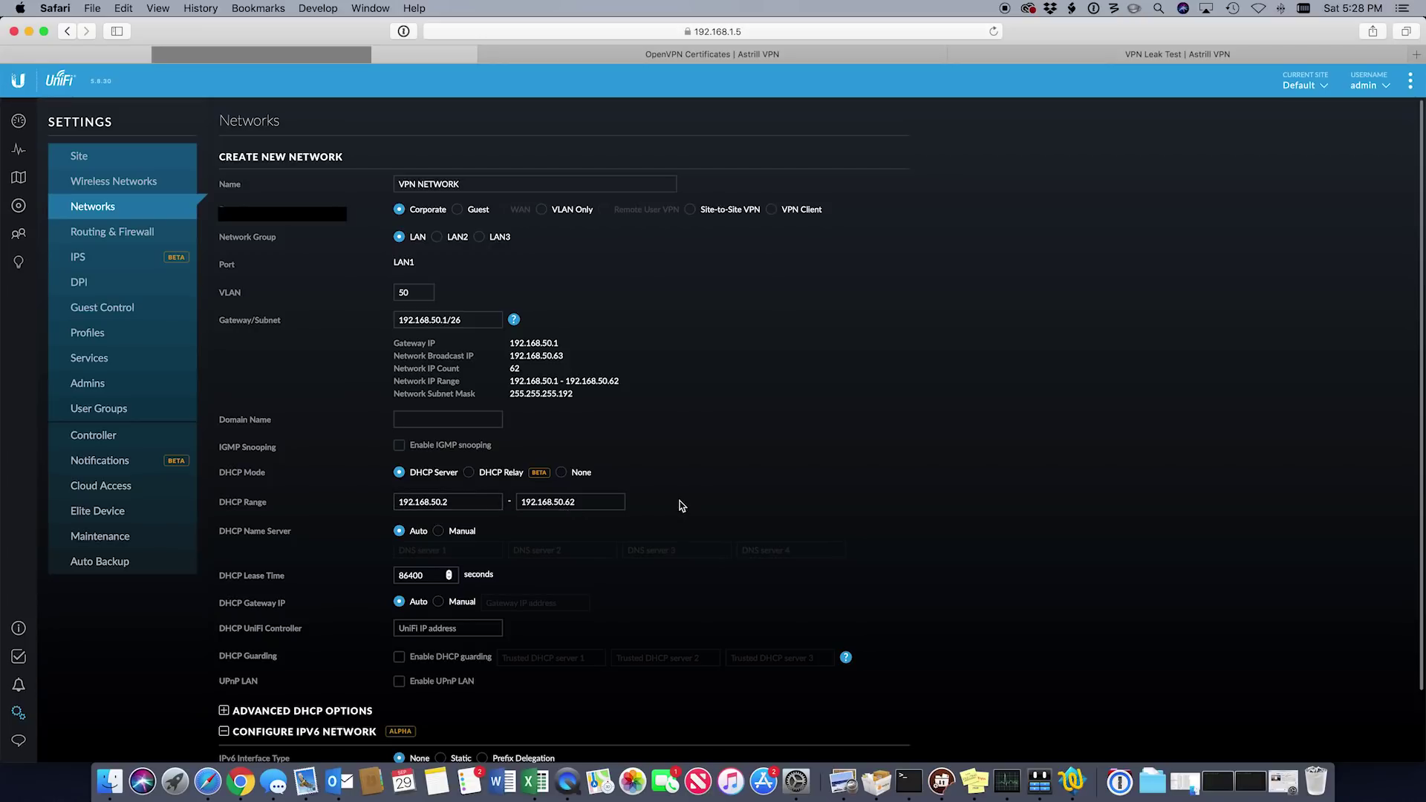
scroll(679, 503, down, 2)
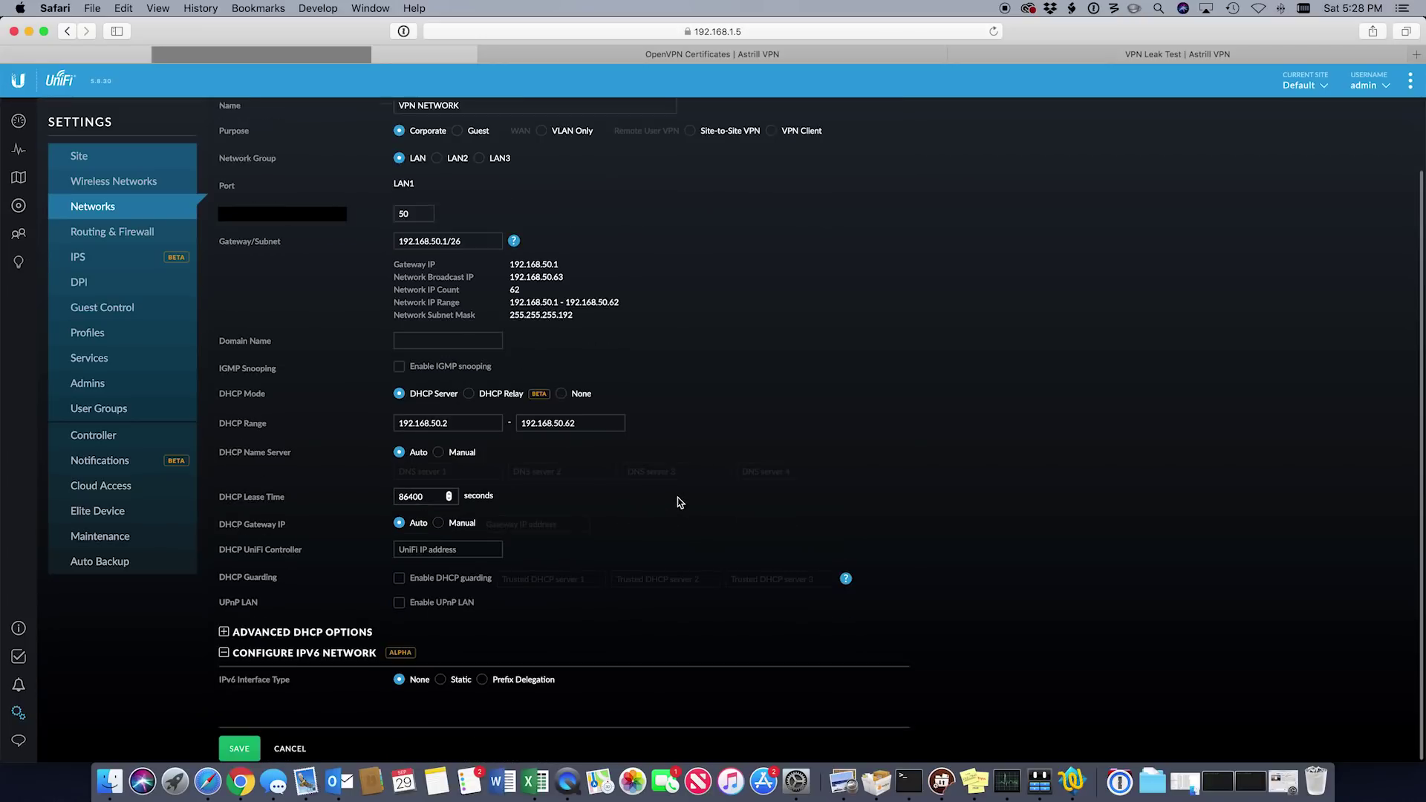
click(290, 750)
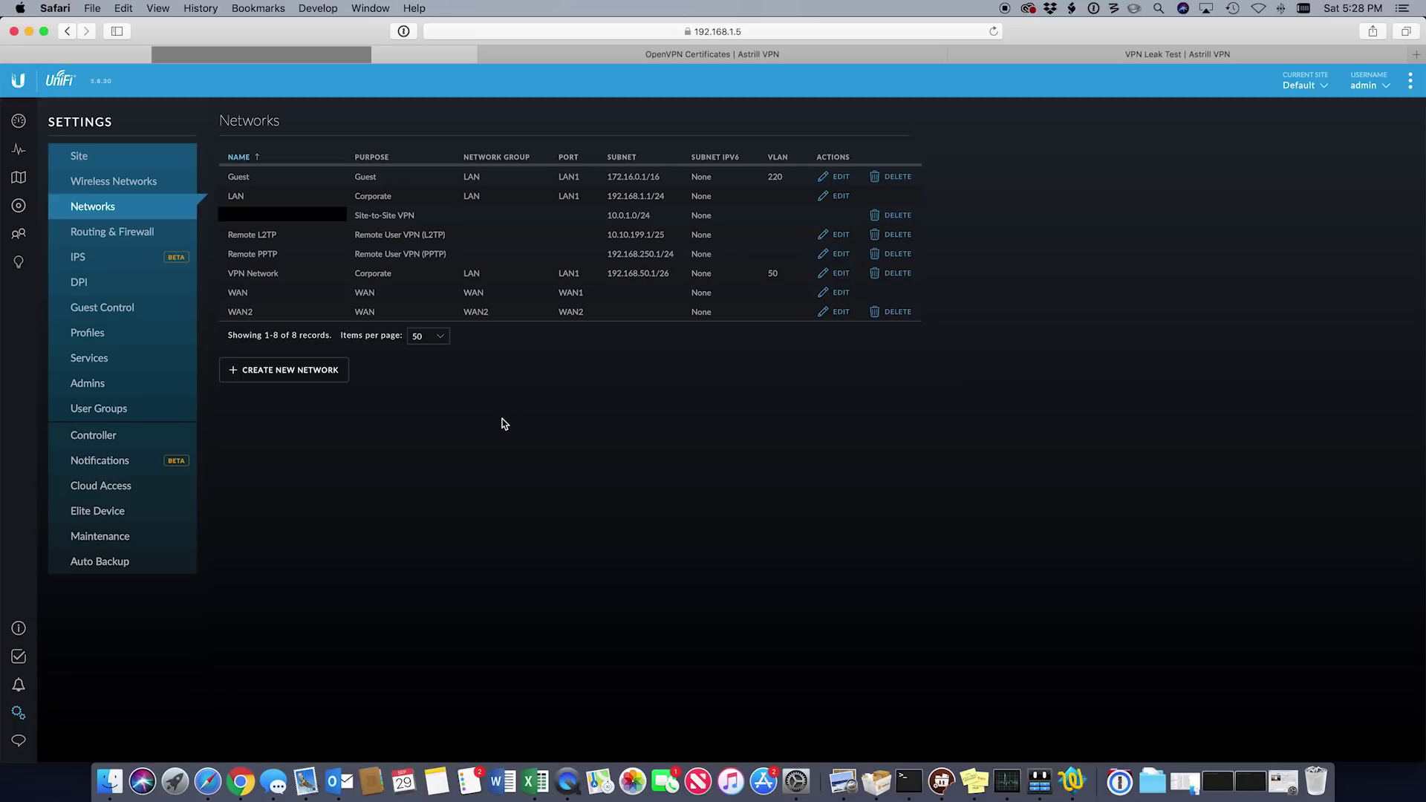
Look at the wireless networks of the test bench WLAN group and its creation form, and return to the Default group
click(140, 179)
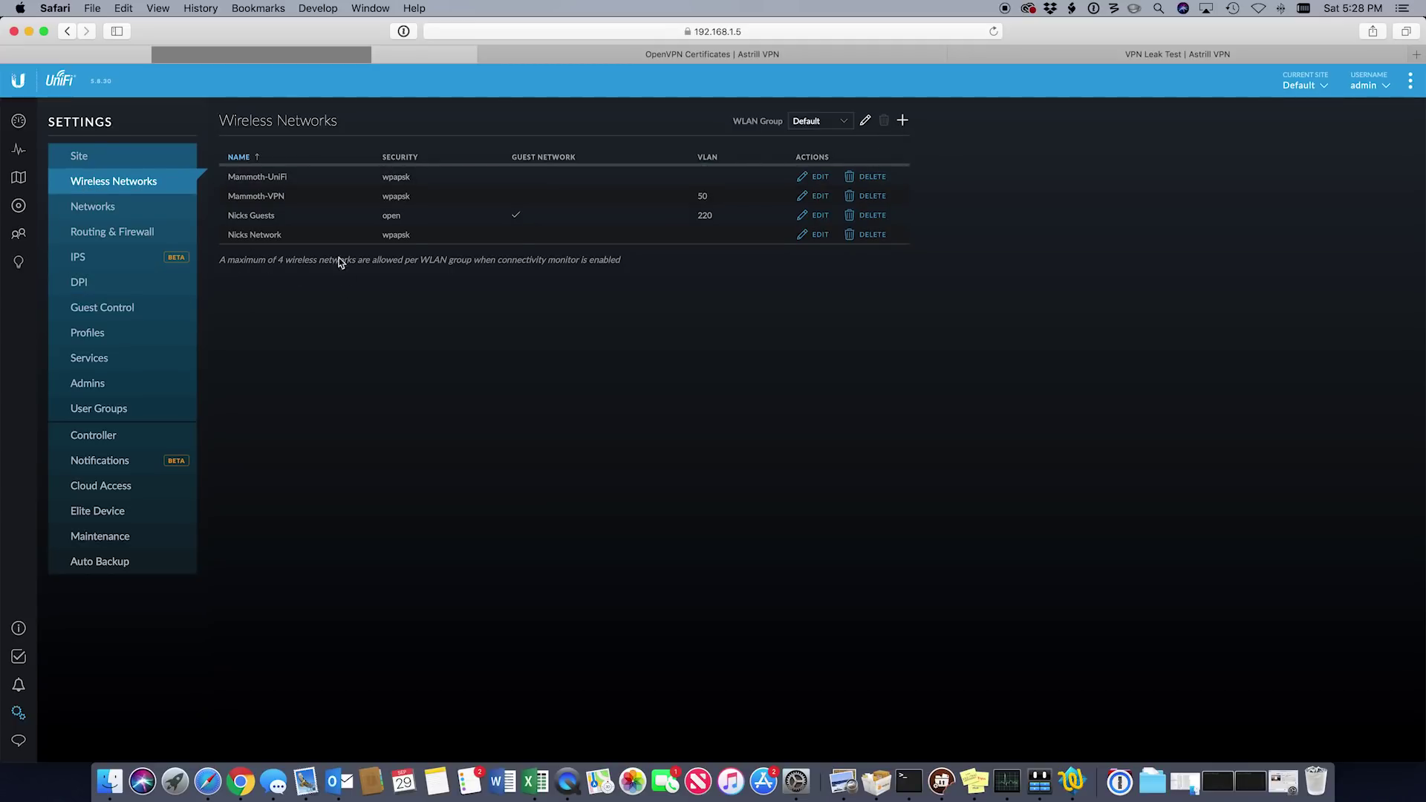
click(824, 120)
click(813, 135)
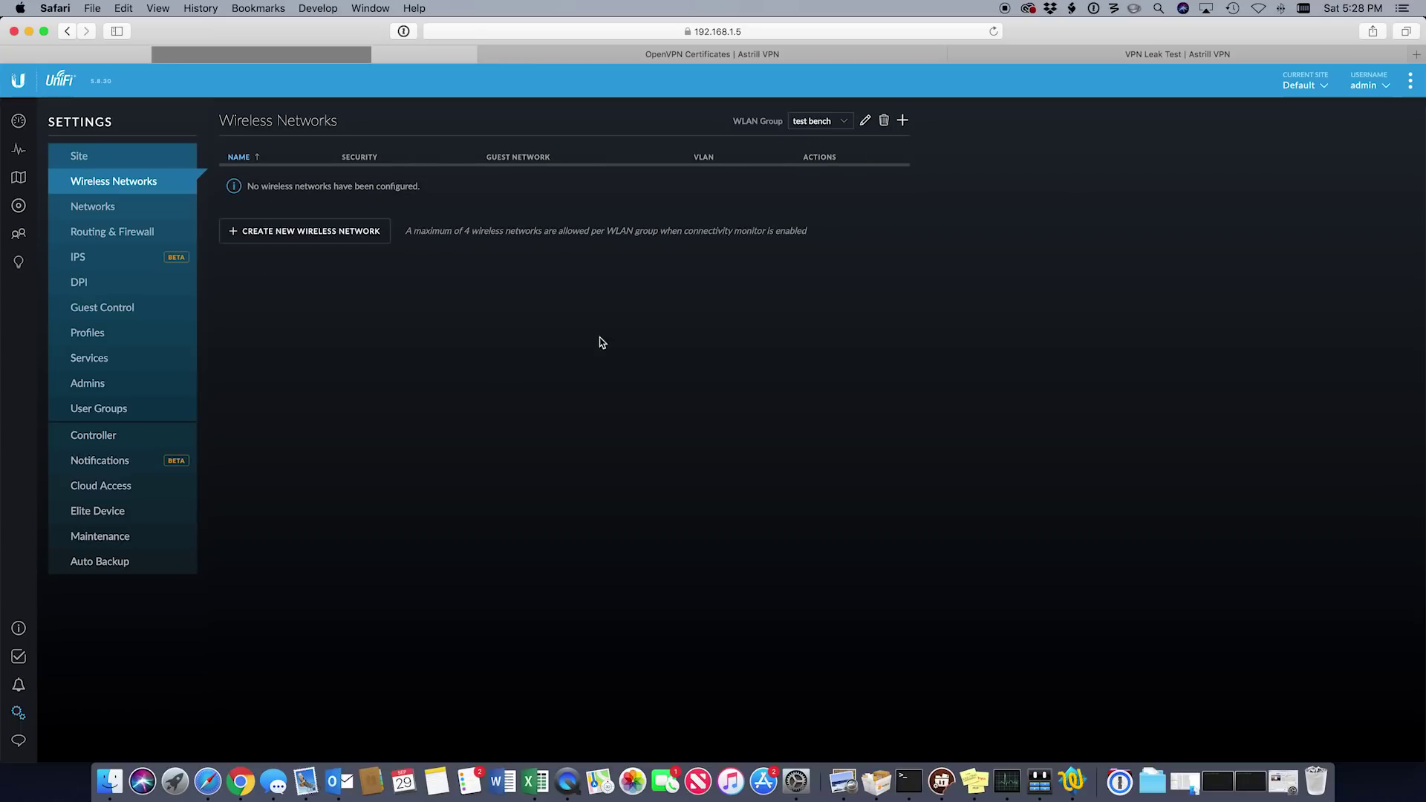
click(345, 239)
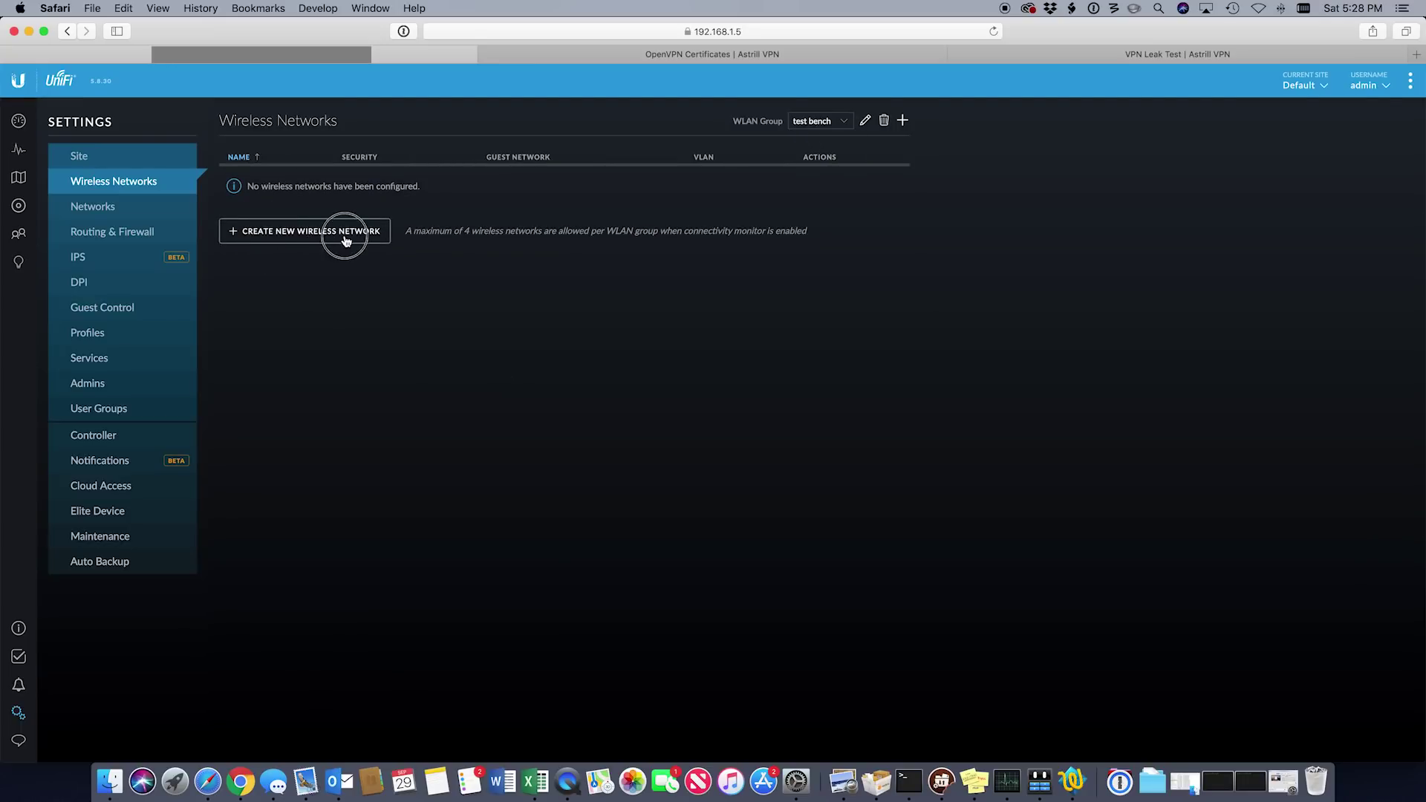
click(296, 366)
click(837, 123)
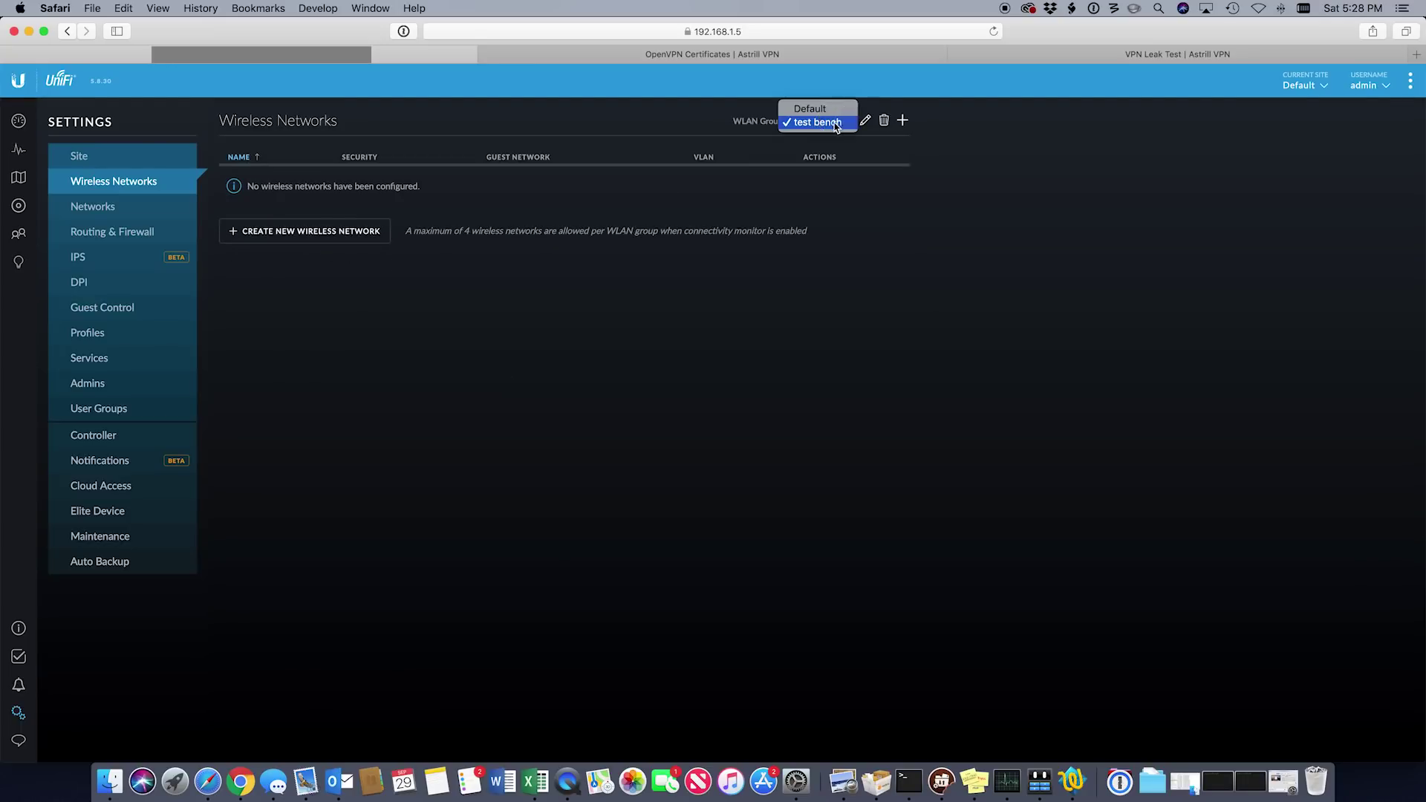
click(810, 108)
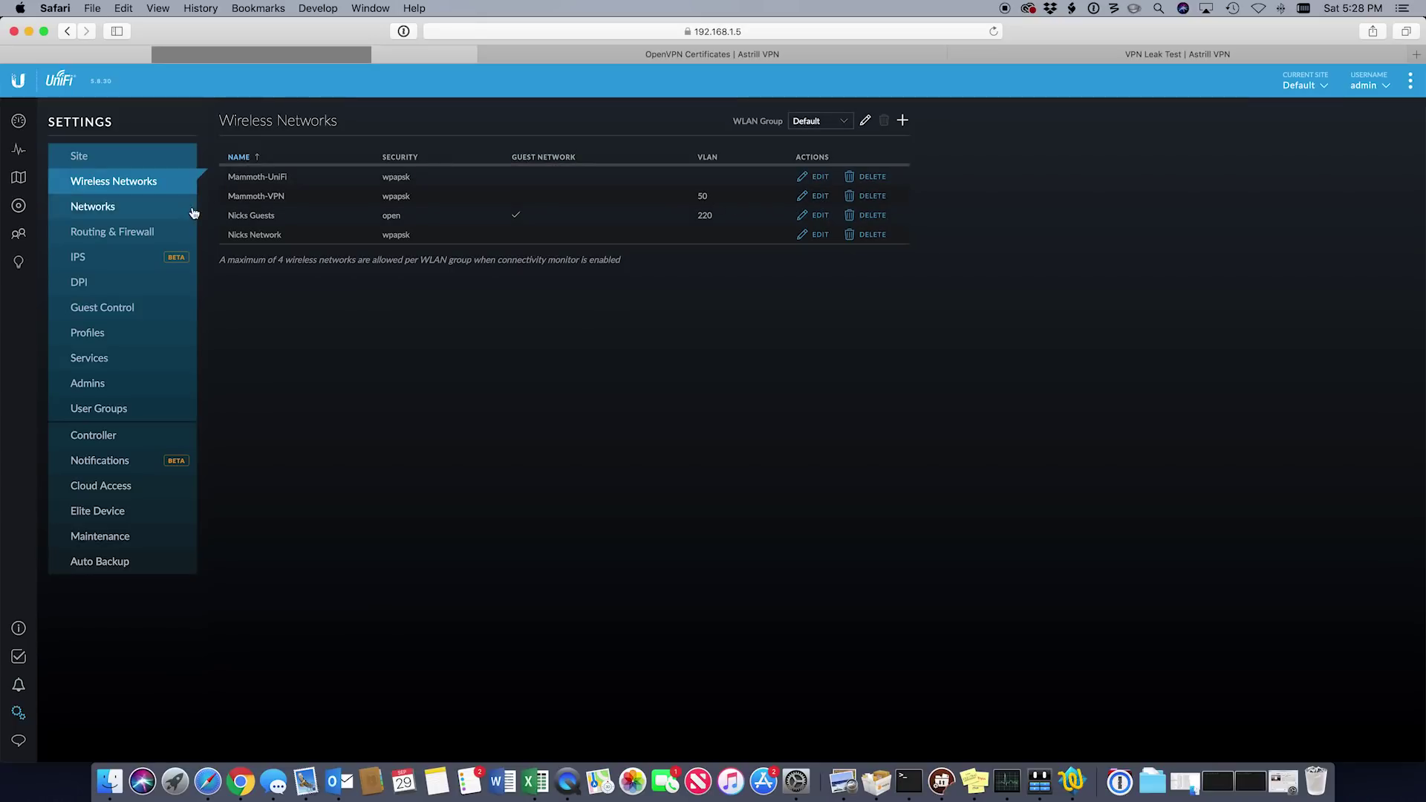
Review the Mammoth-VPN wireless network's VLAN assignment and advanced options, and leave without saving
drag(227, 196, 294, 193)
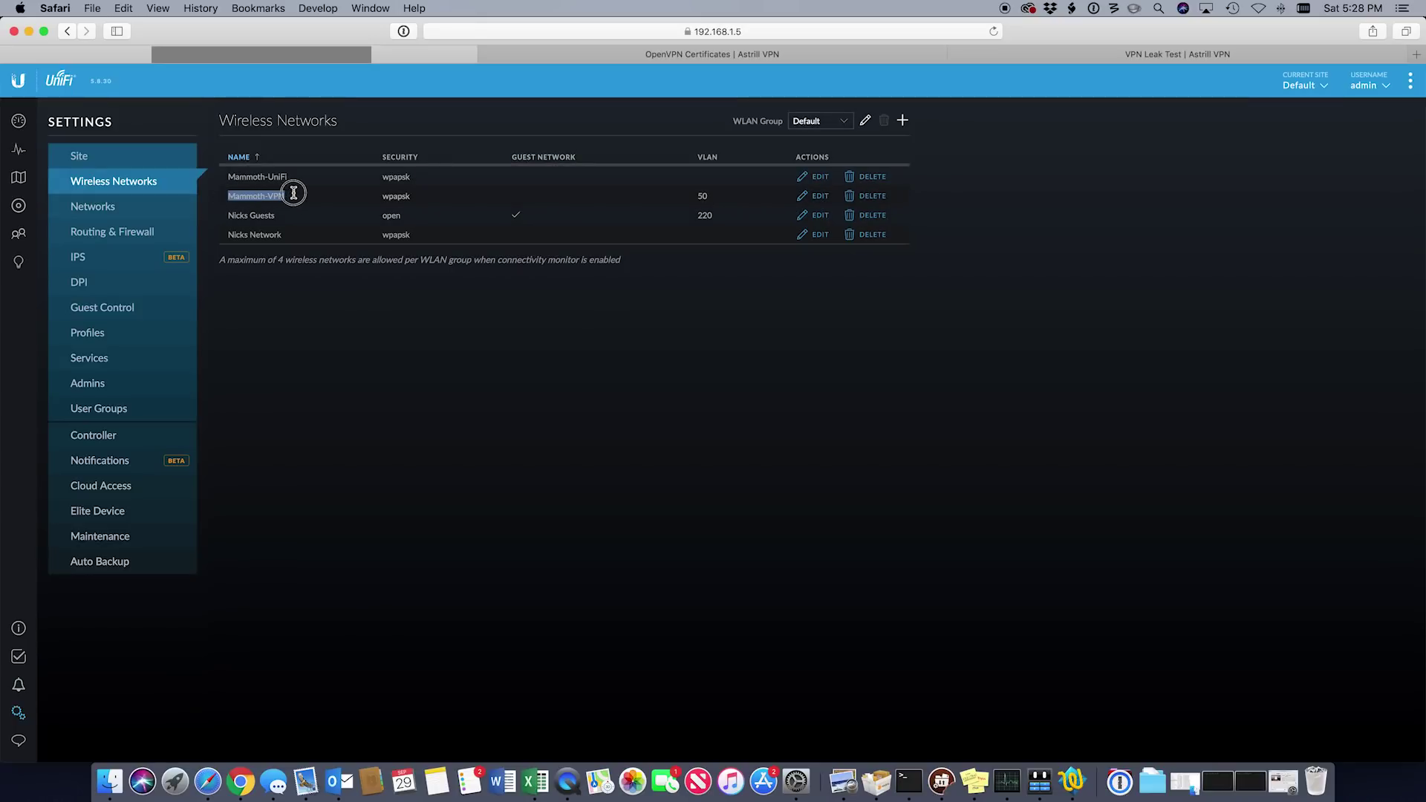
click(713, 196)
click(801, 197)
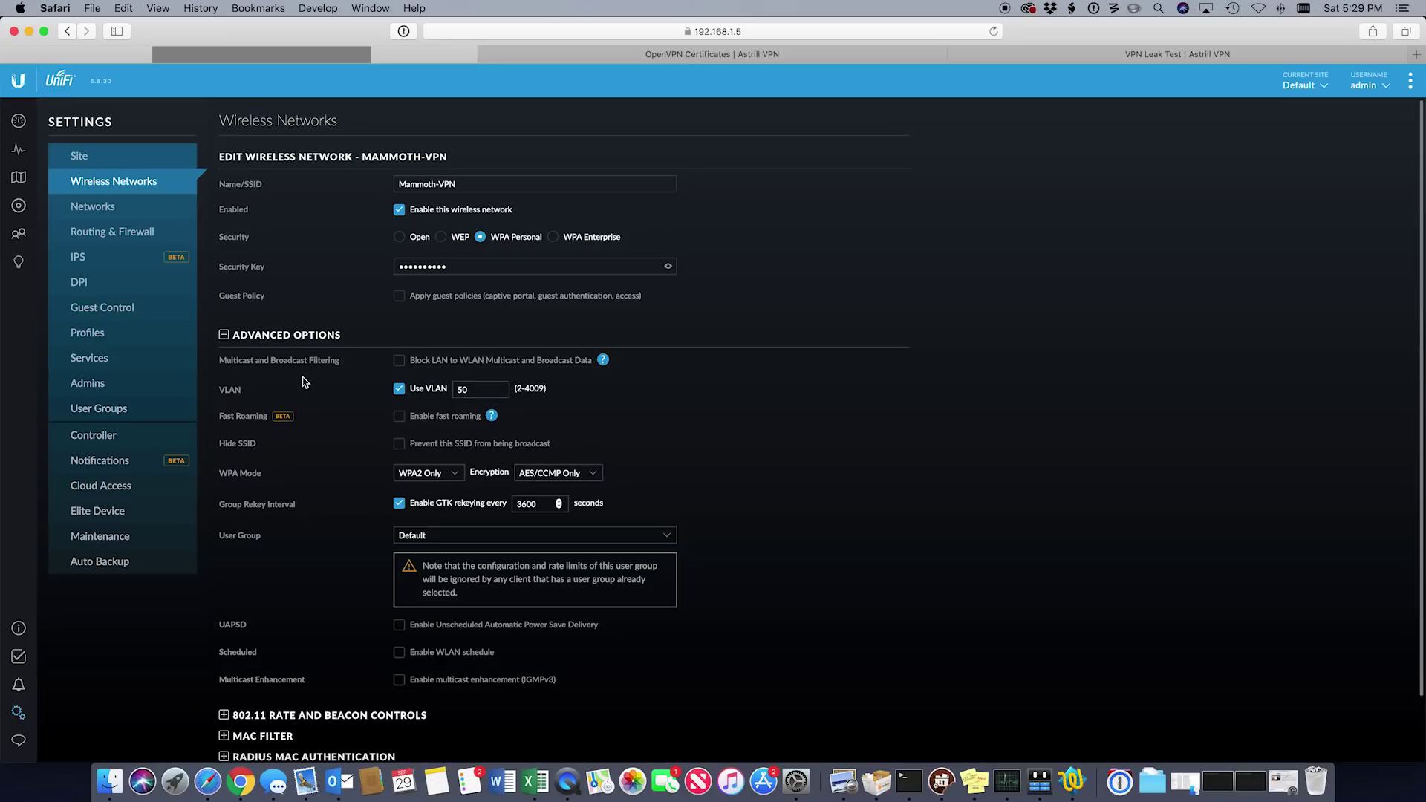
click(224, 335)
click(223, 335)
scroll(289, 550, down, 3)
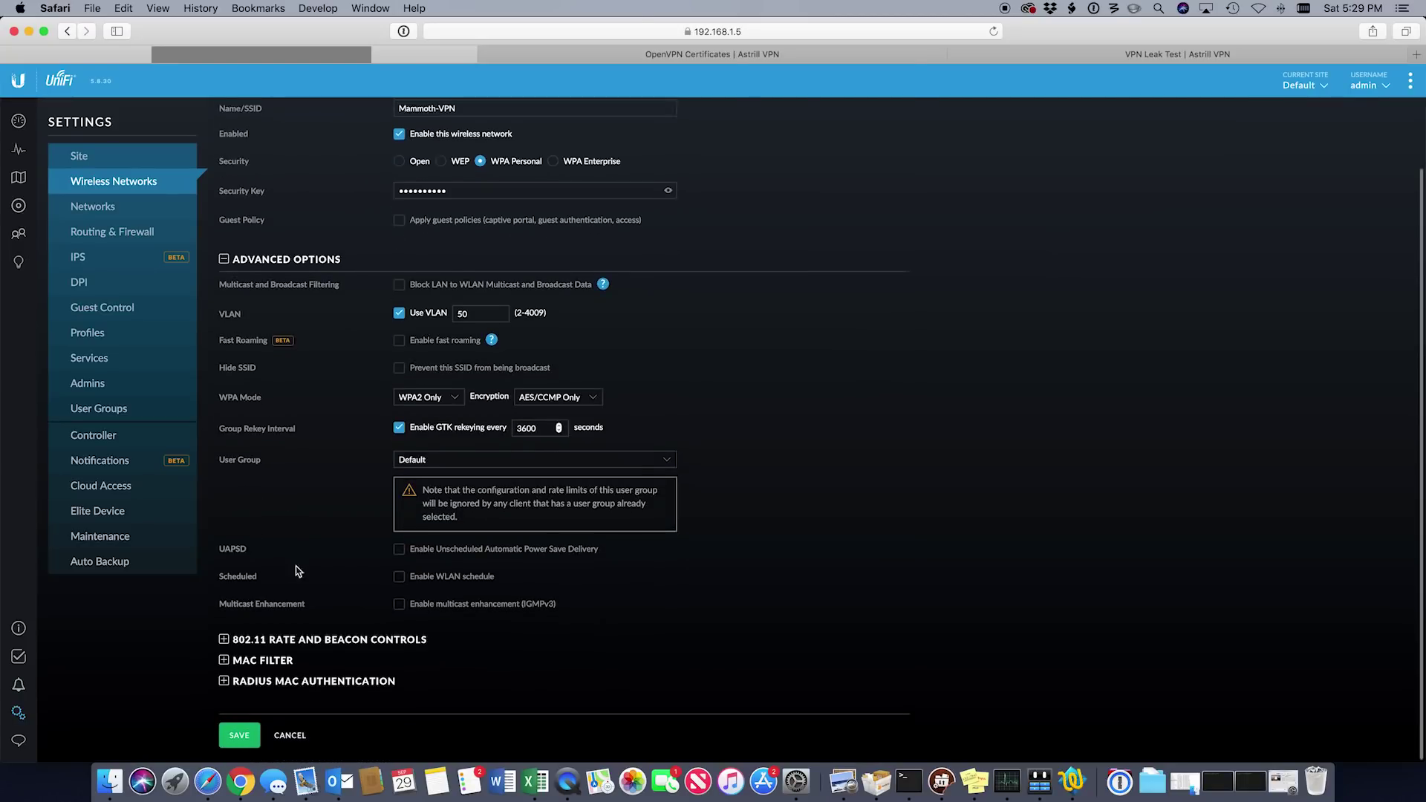
click(281, 740)
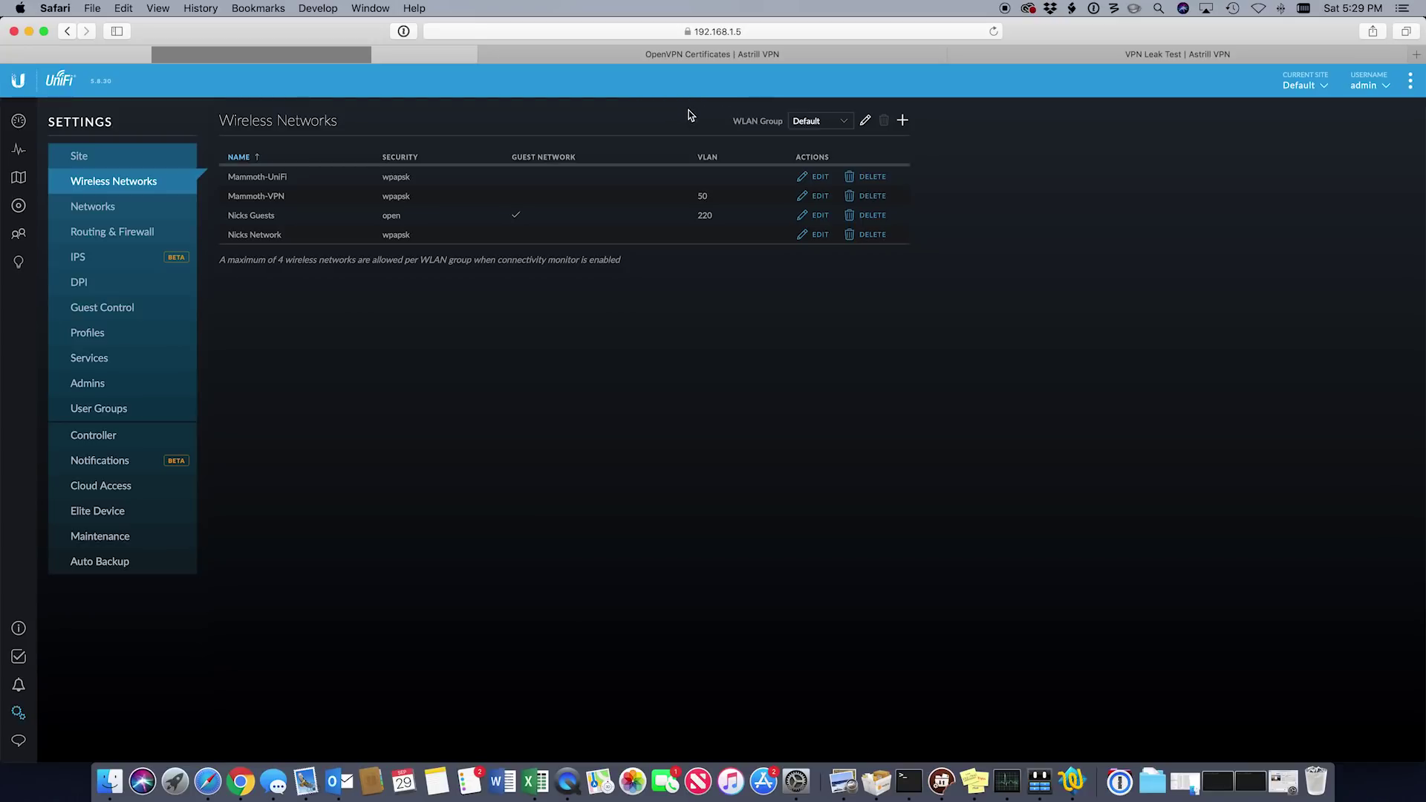
Switch to the Astrill member site and open the OpenVPN certificates page from its VPN tools
click(694, 56)
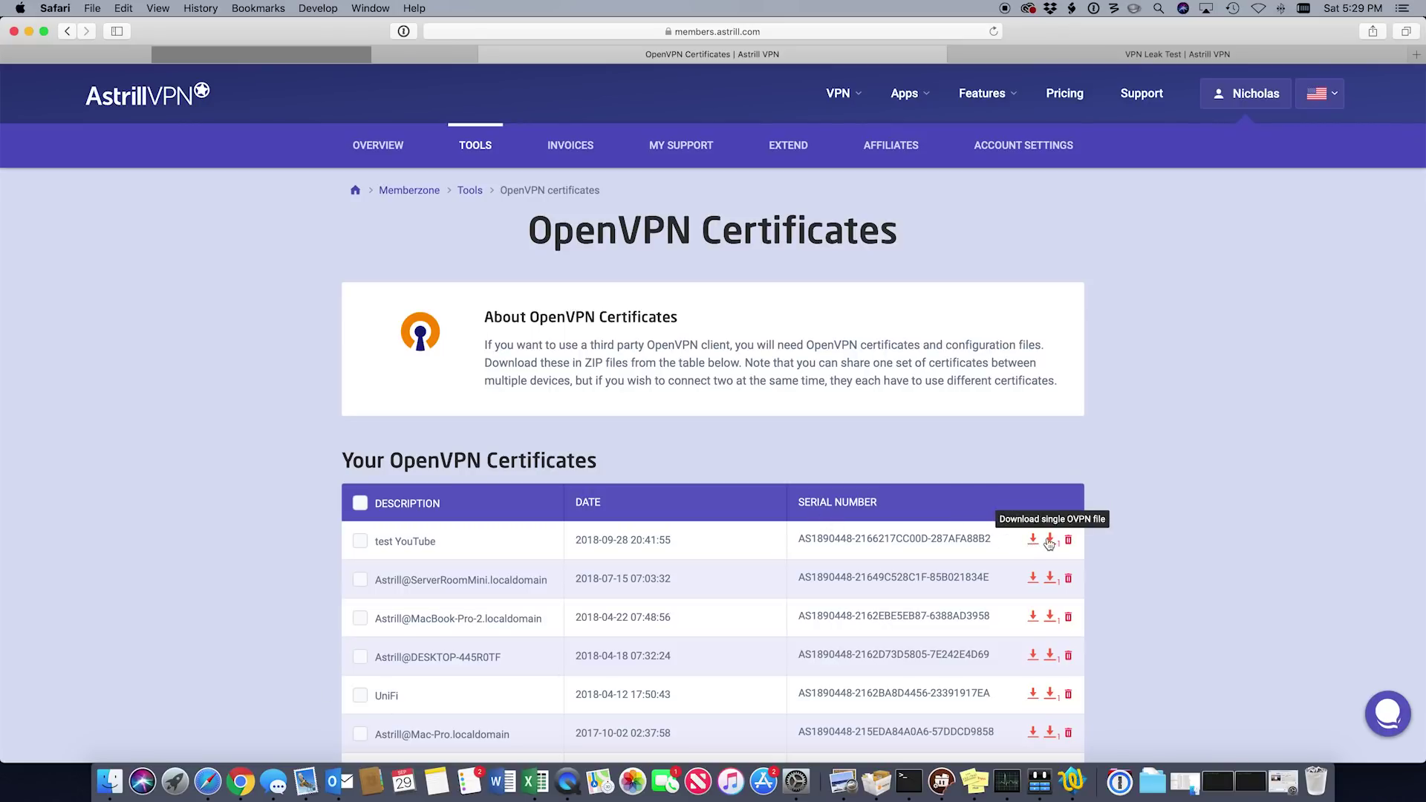
click(470, 191)
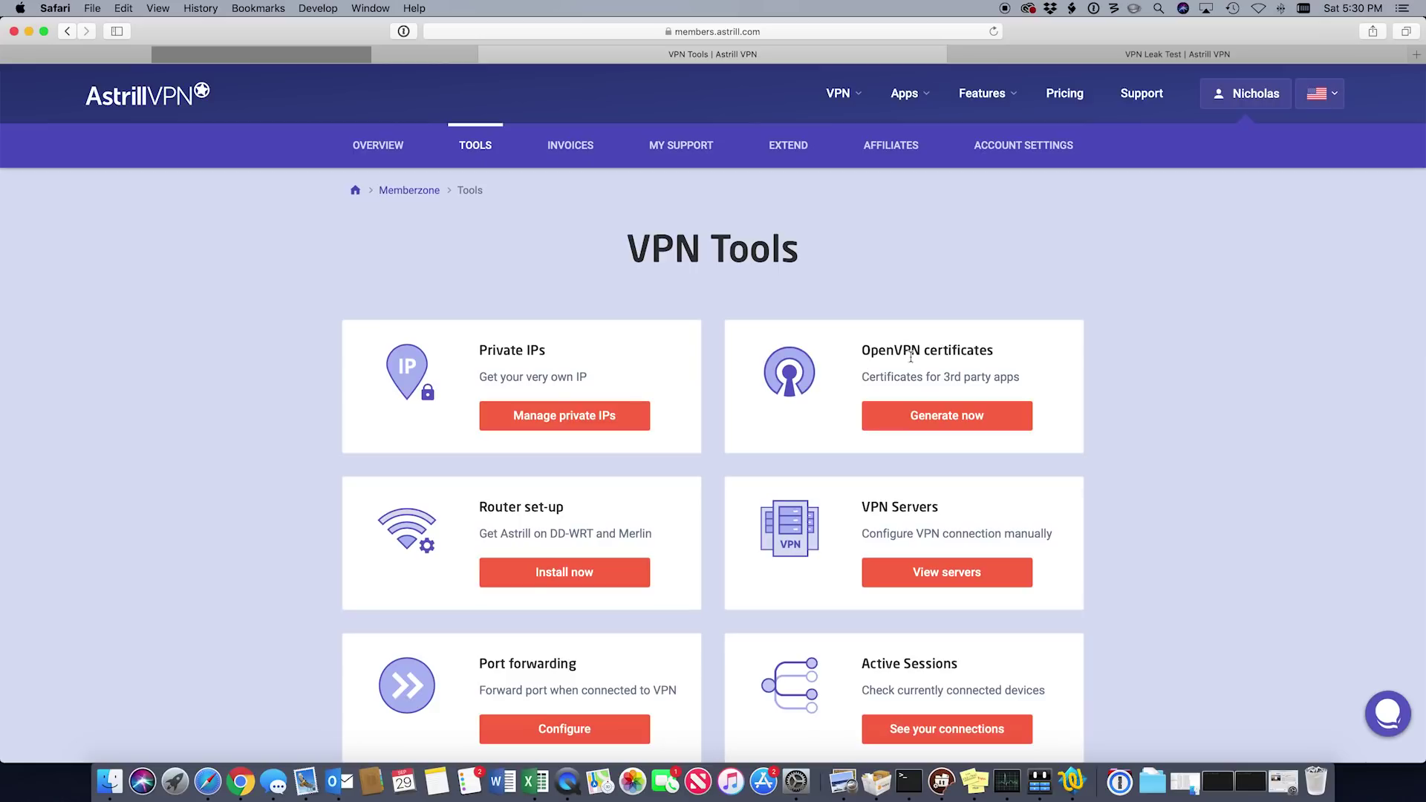
click(956, 420)
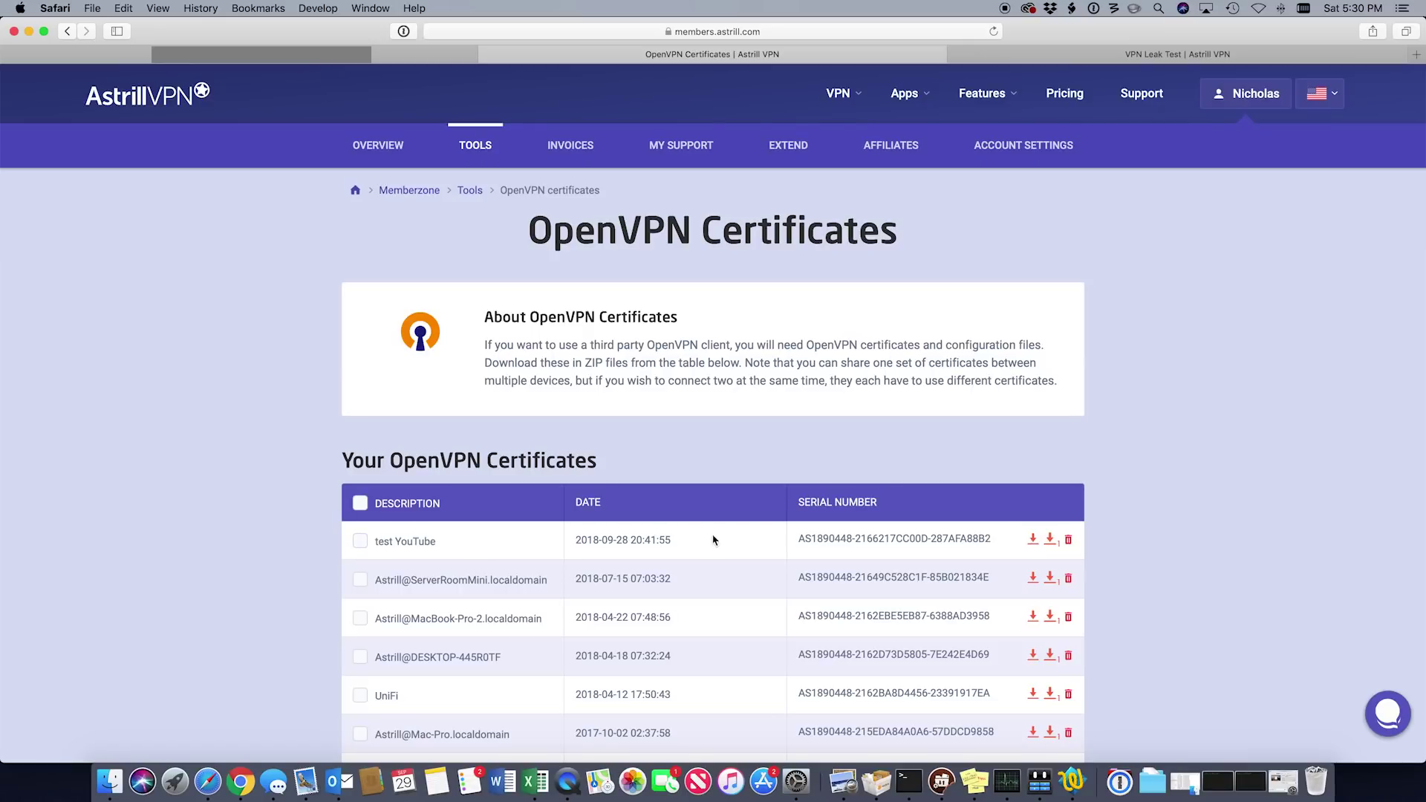
Download the single OVPN file for the USA - Dallas 2 server in UDP mode, using the test YouTube certificate
click(1049, 540)
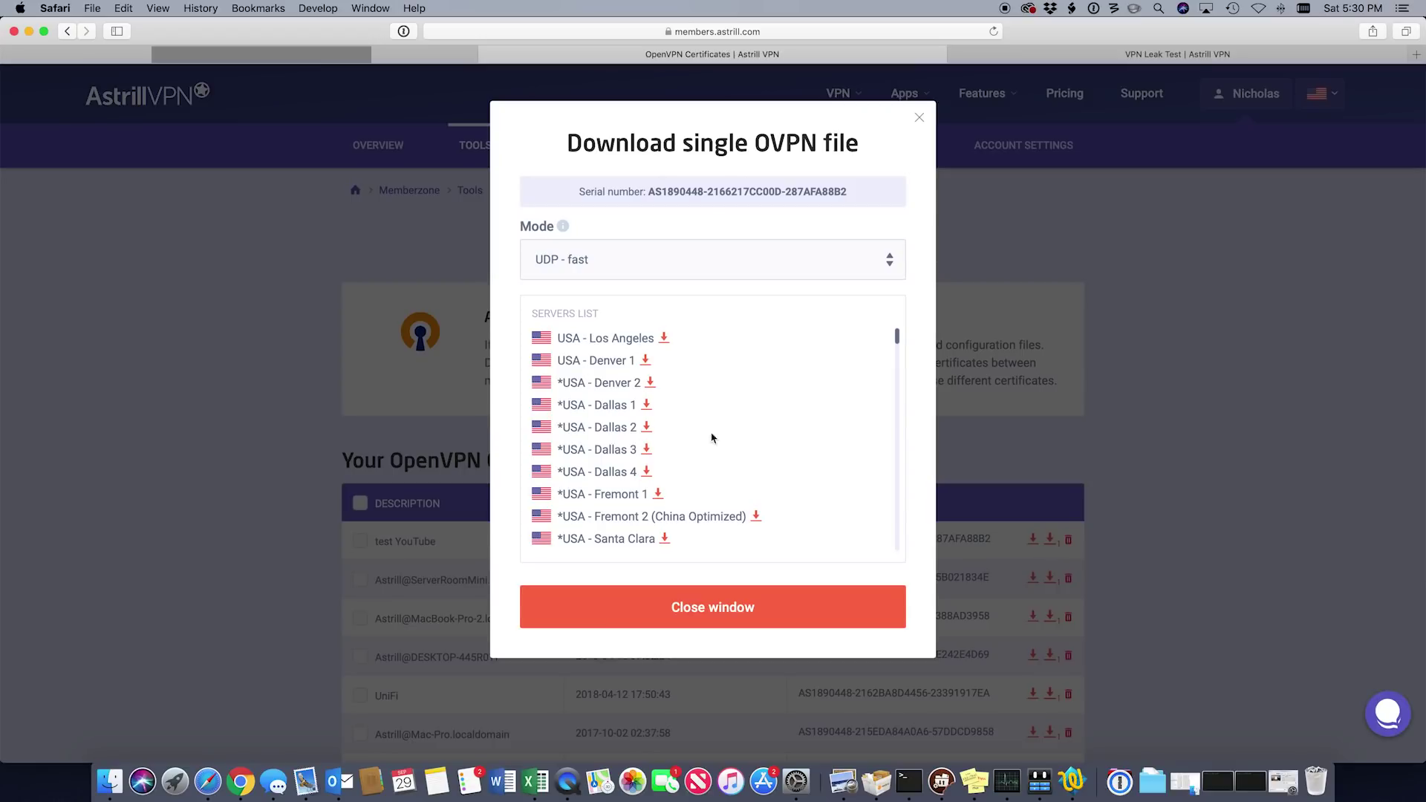
click(646, 429)
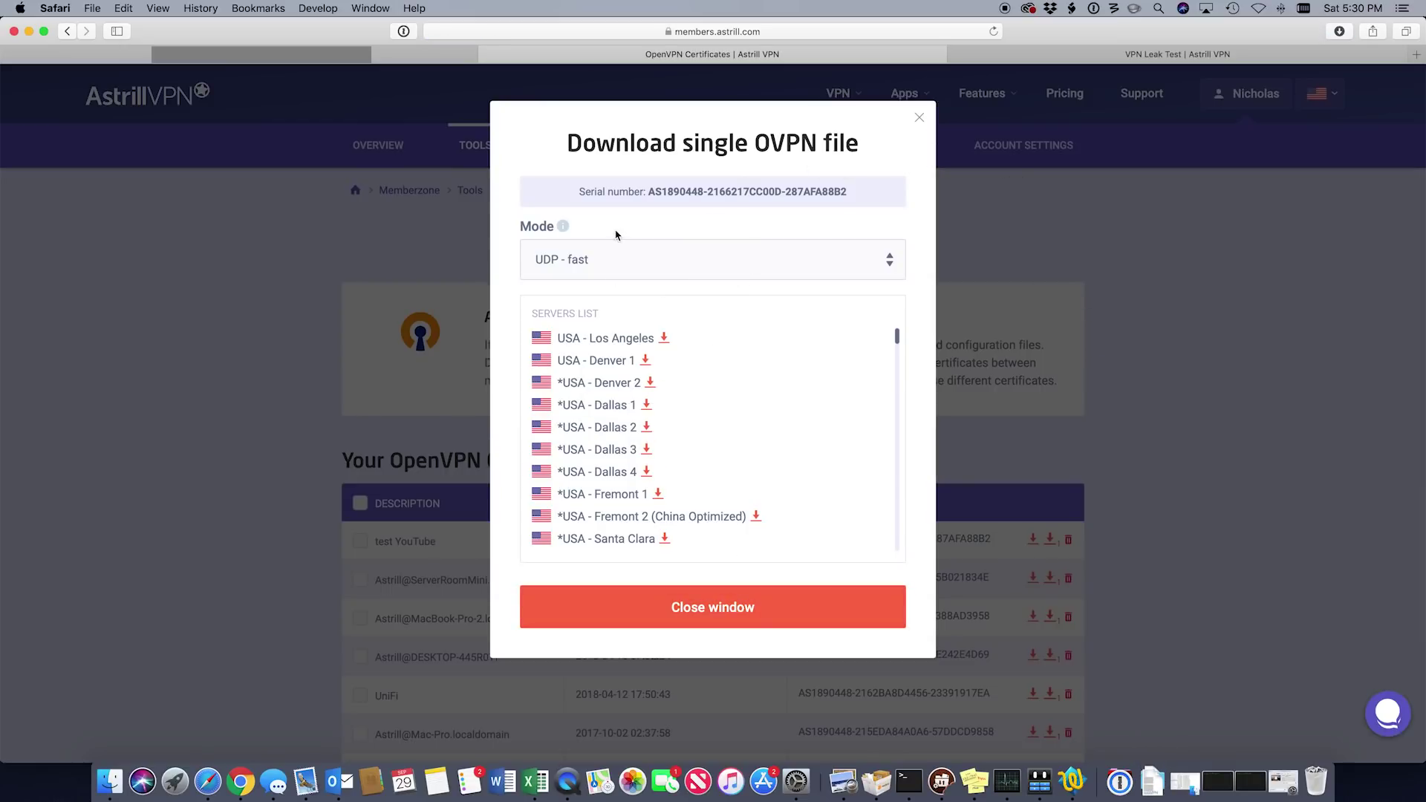
click(706, 612)
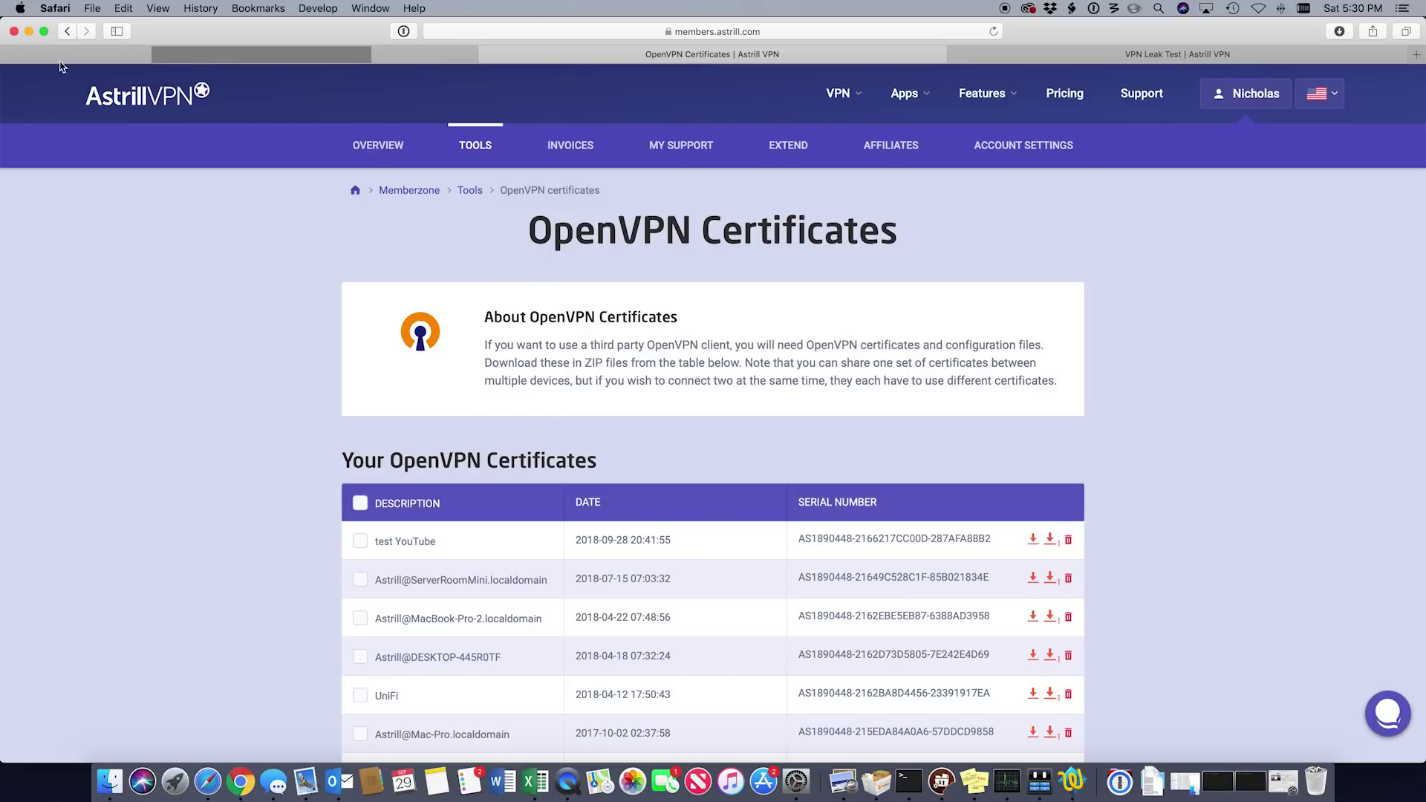
Remove the old Dallas-2.ovpn and config.gateway.json from the desktop and place the downloaded UDP-USA-Dallas-2.ovpn there
click(28, 32)
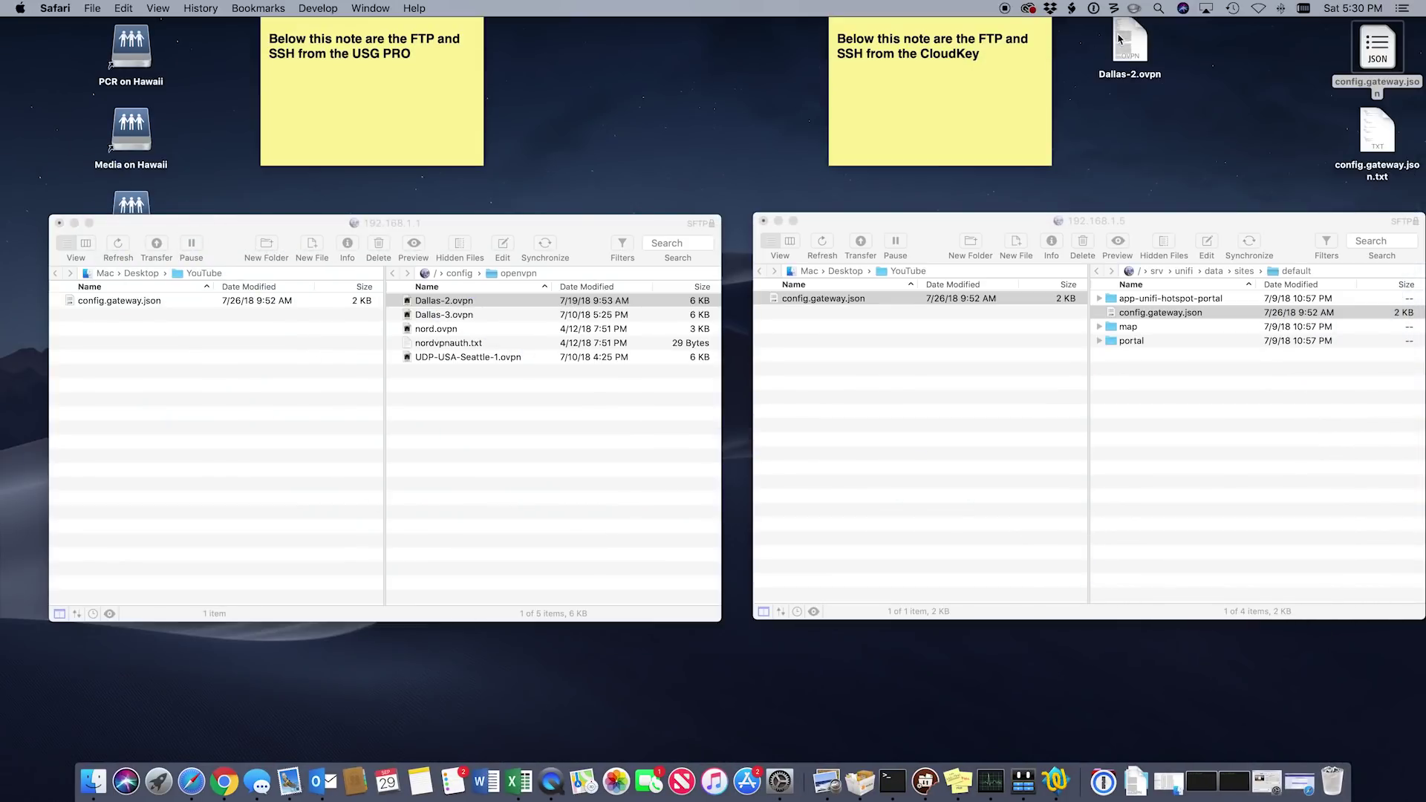
drag(1132, 46, 1211, 46)
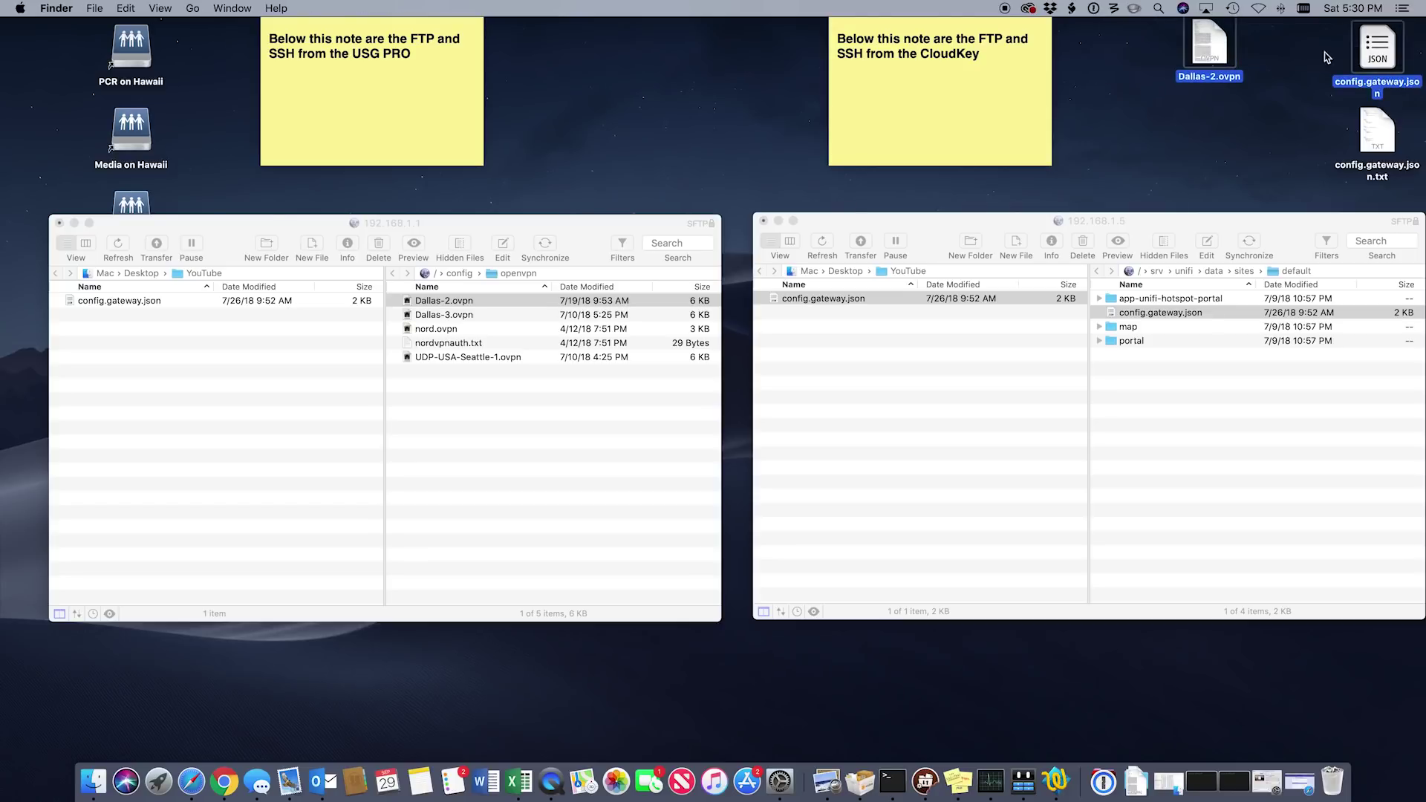
right_click(1374, 56)
click(1229, 121)
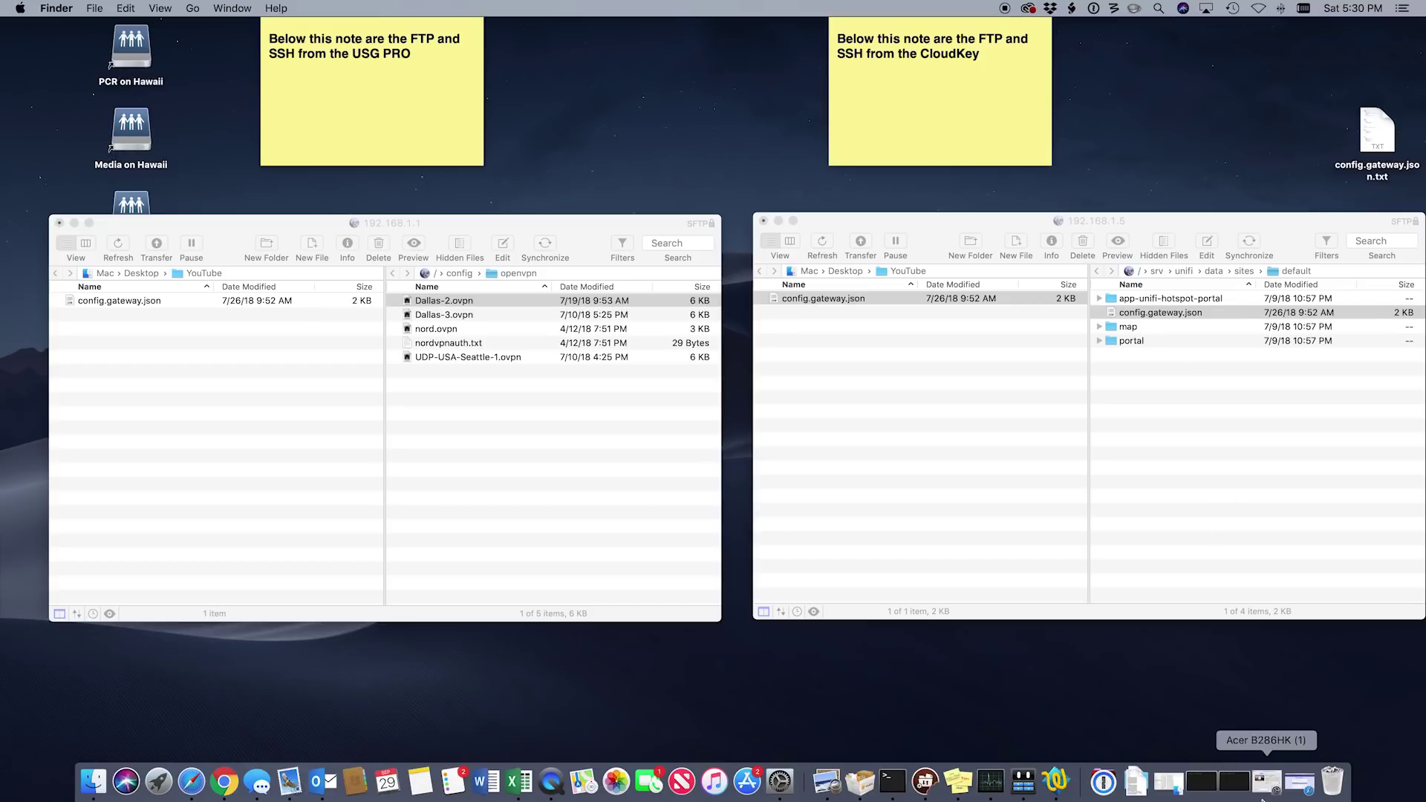
click(1149, 790)
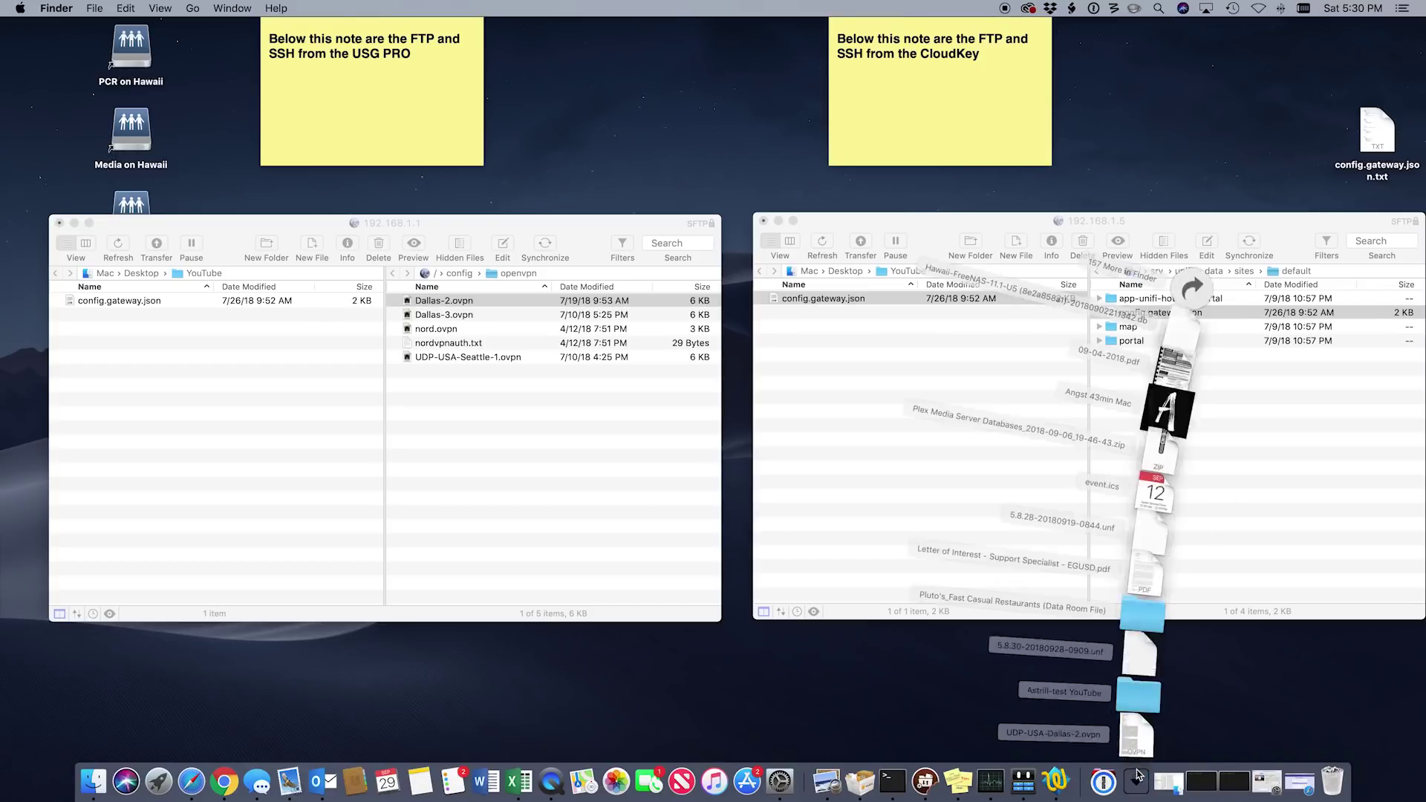
drag(1129, 741, 1242, 78)
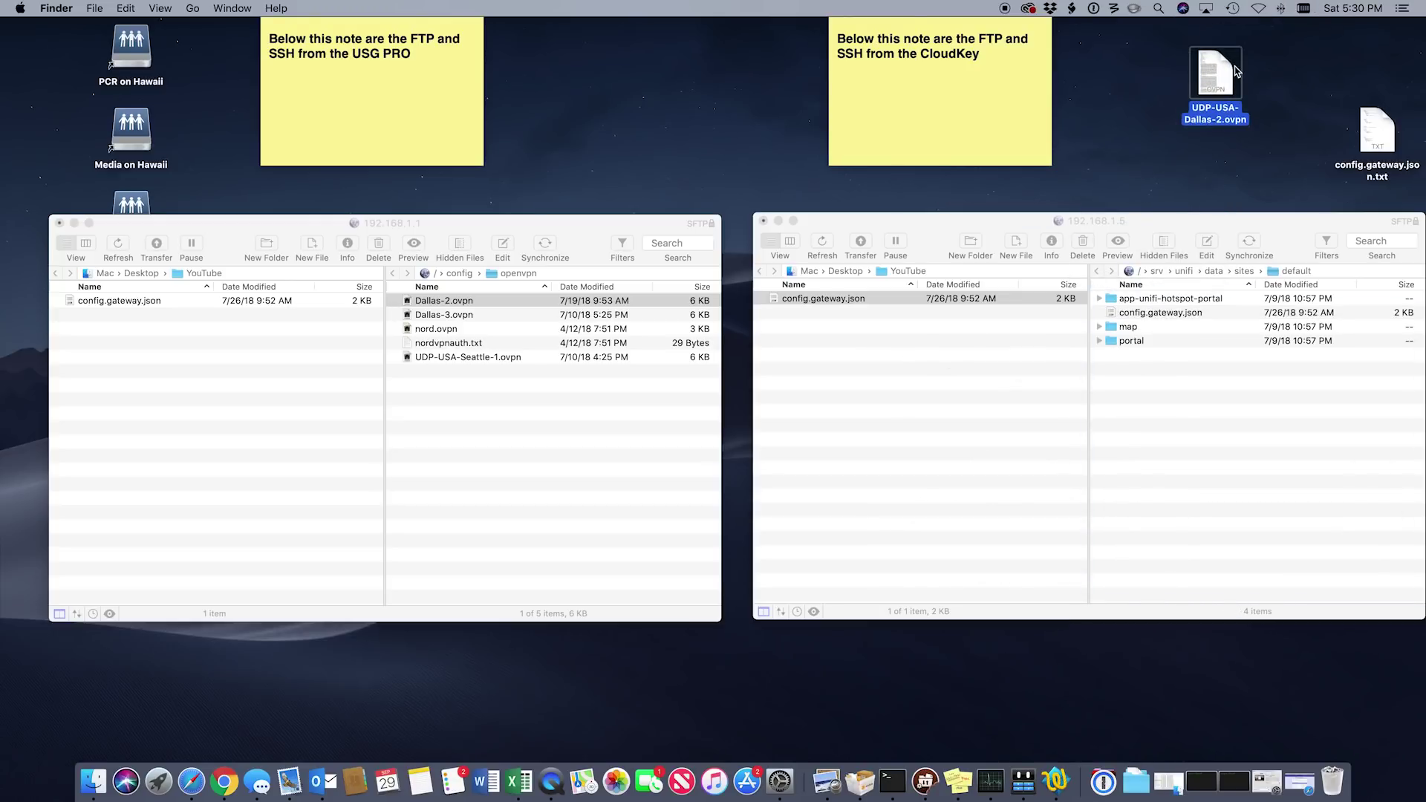
Rename the UDP-USA-Dallas-2.ovpn file on the desktop to Dallas-2.ovpn
key(Return)
key(Right)
key(Left)
key(Left)
key(Left)
key(Left)
key(BackSpace)
key(BackSpace)
key(BackSpace)
key(BackSpace)
key(BackSpace)
key(BackSpace)
key(BackSpace)
key(BackSpace)
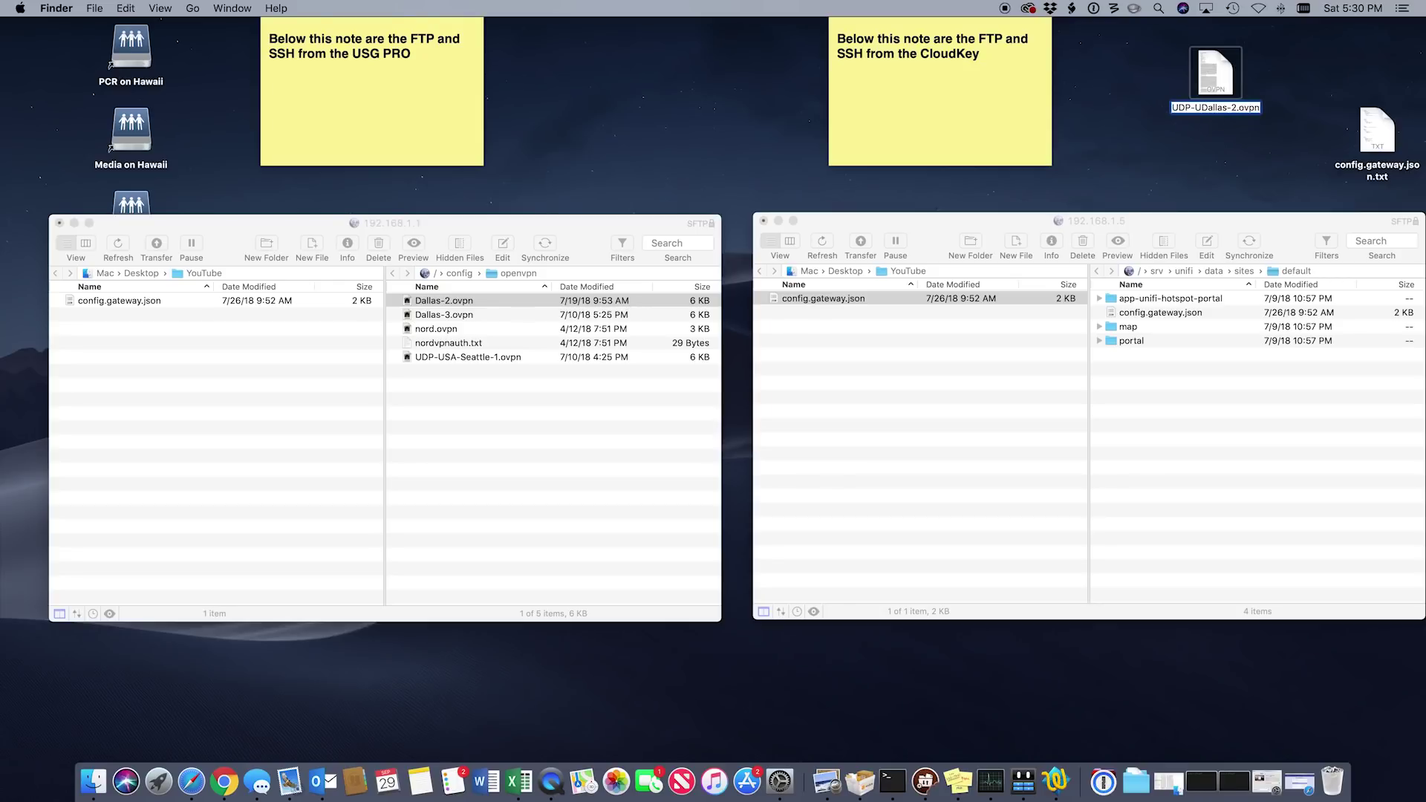
key(Return)
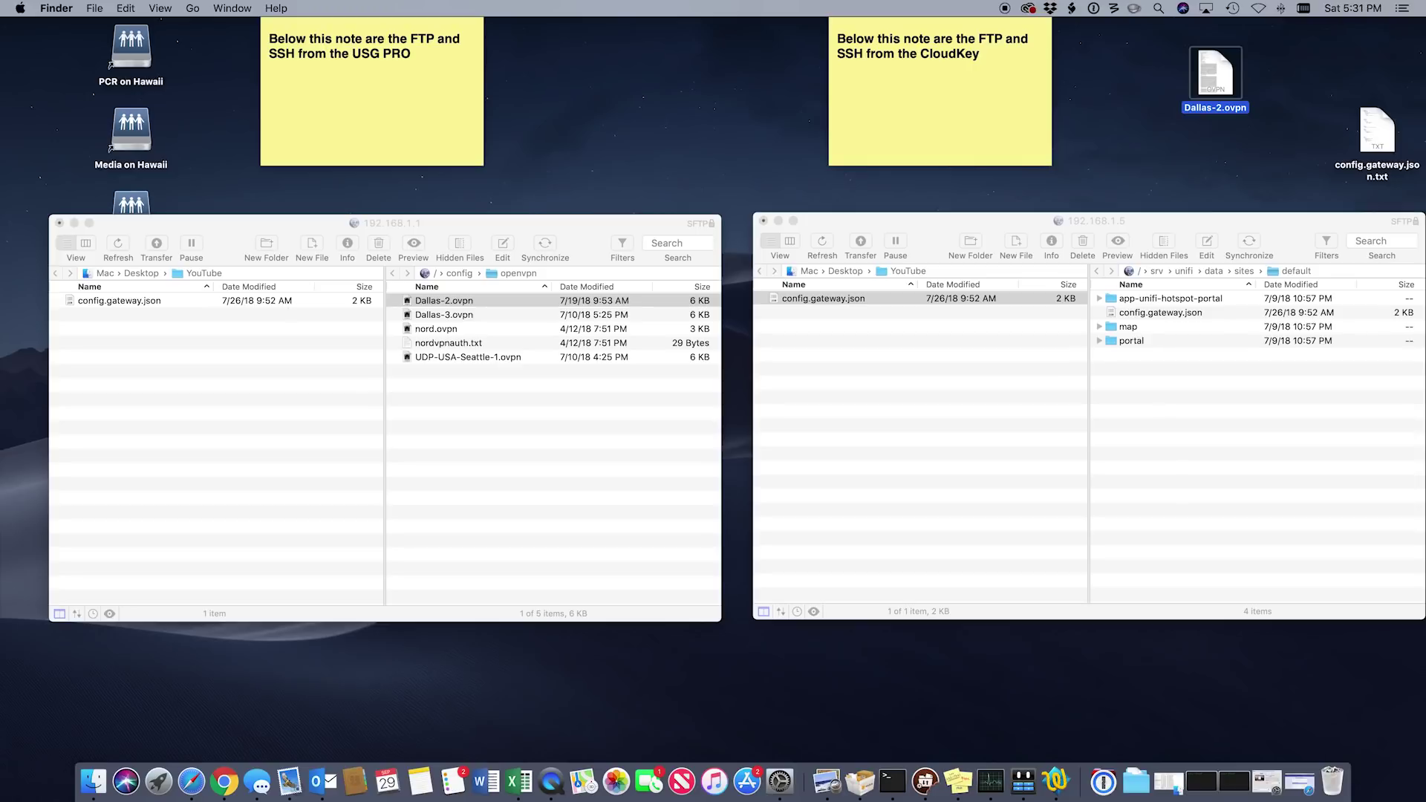
Open the desktop file Dallas-2.ovpn in TextWrangler and move its window clear of the desktop files
drag(1381, 139, 1353, 145)
click(1216, 88)
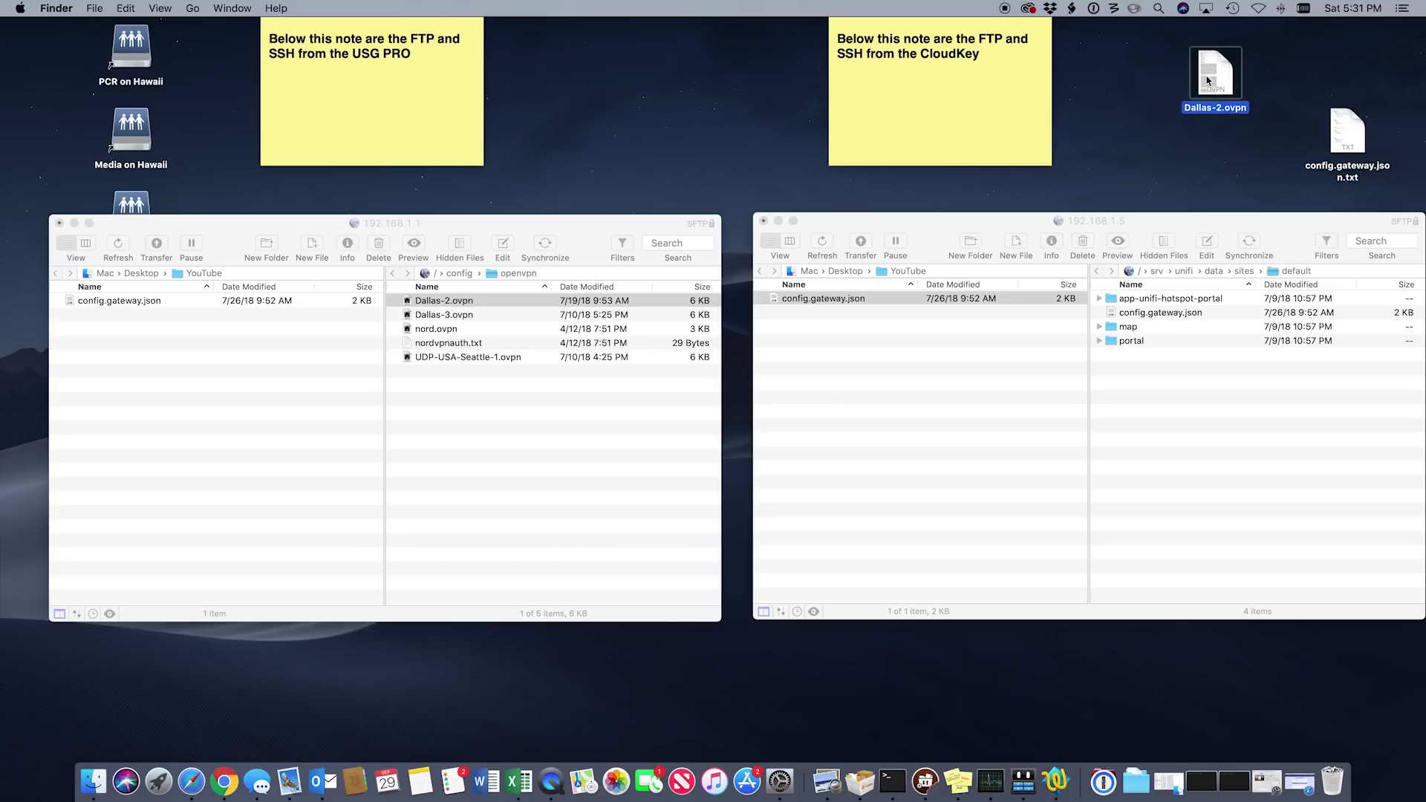
right_click(1215, 71)
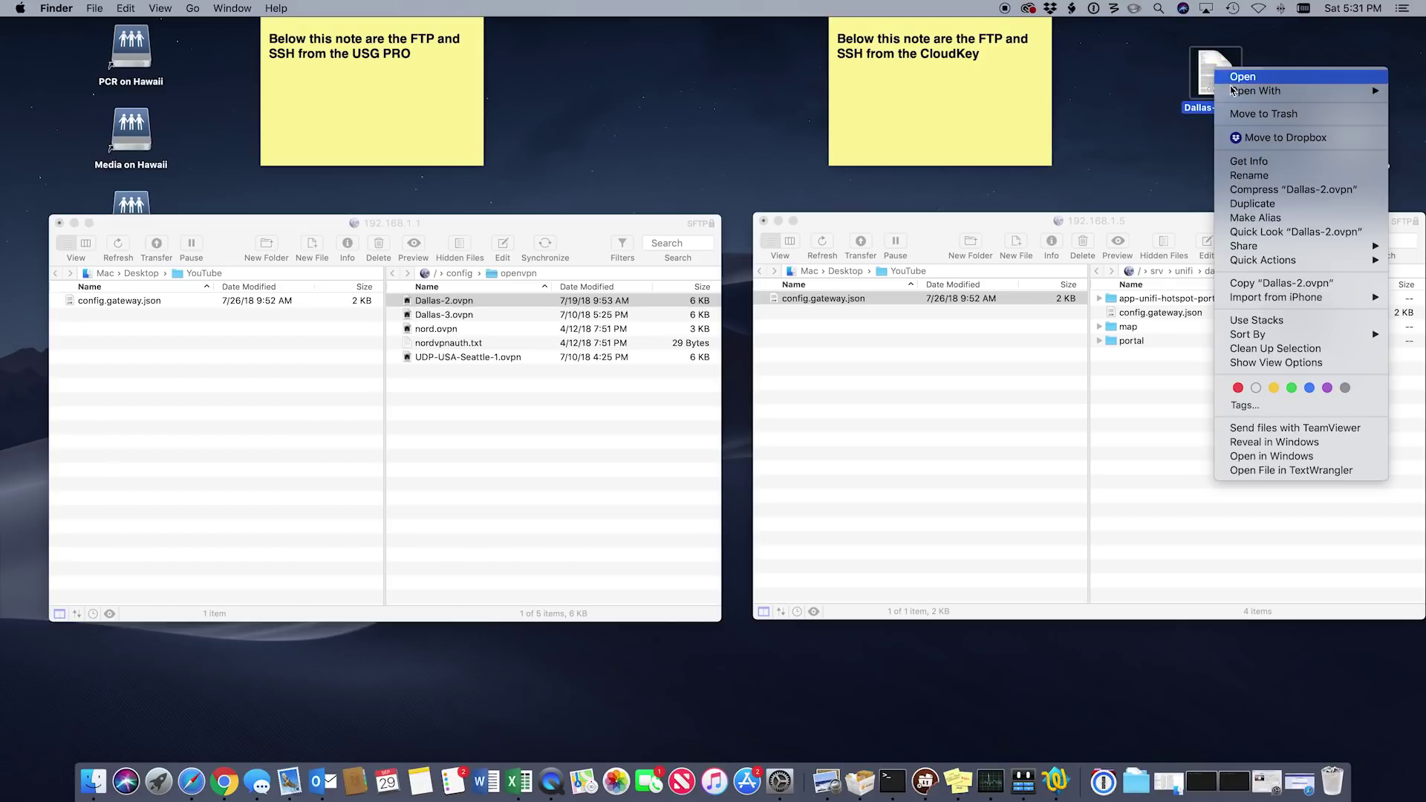
mouse_move(1234, 93)
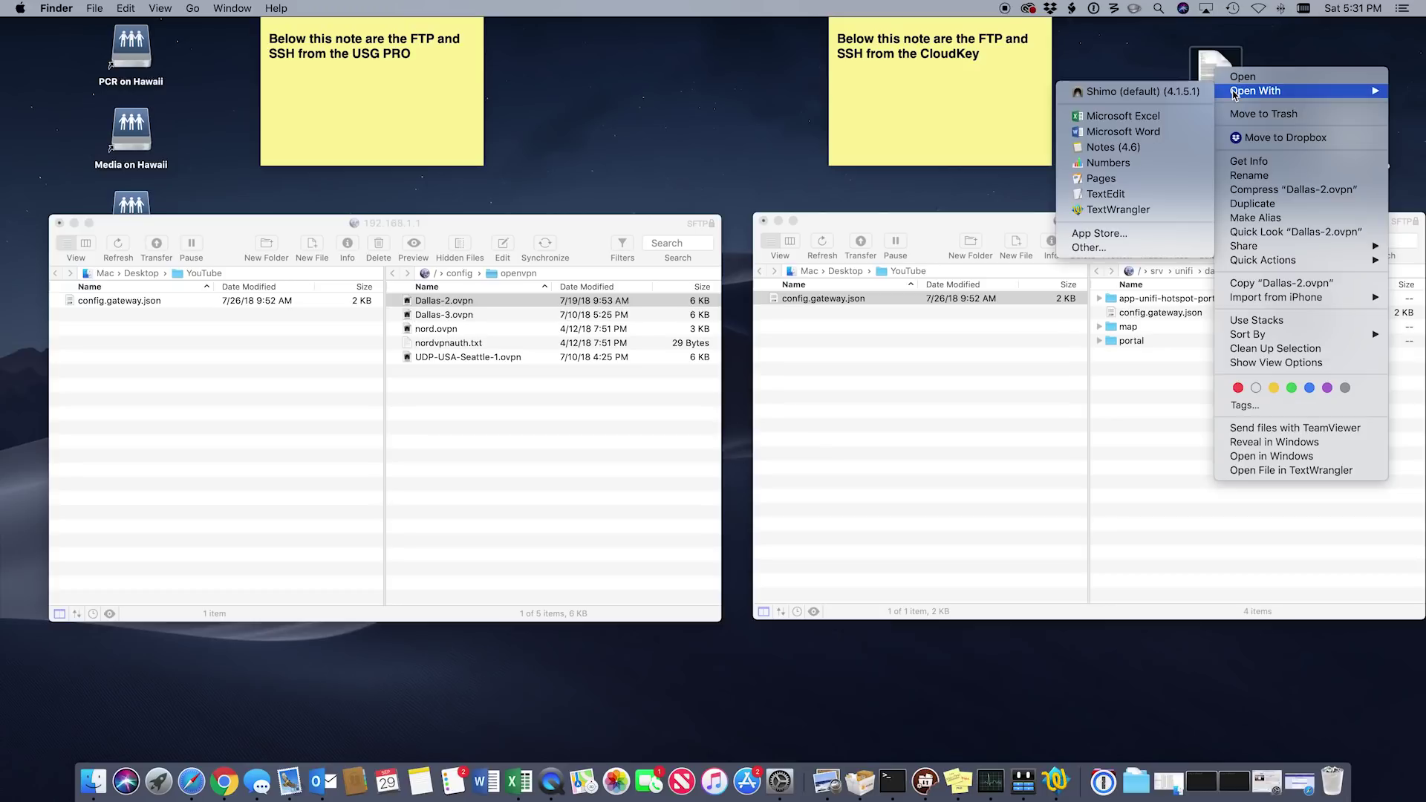
click(1139, 214)
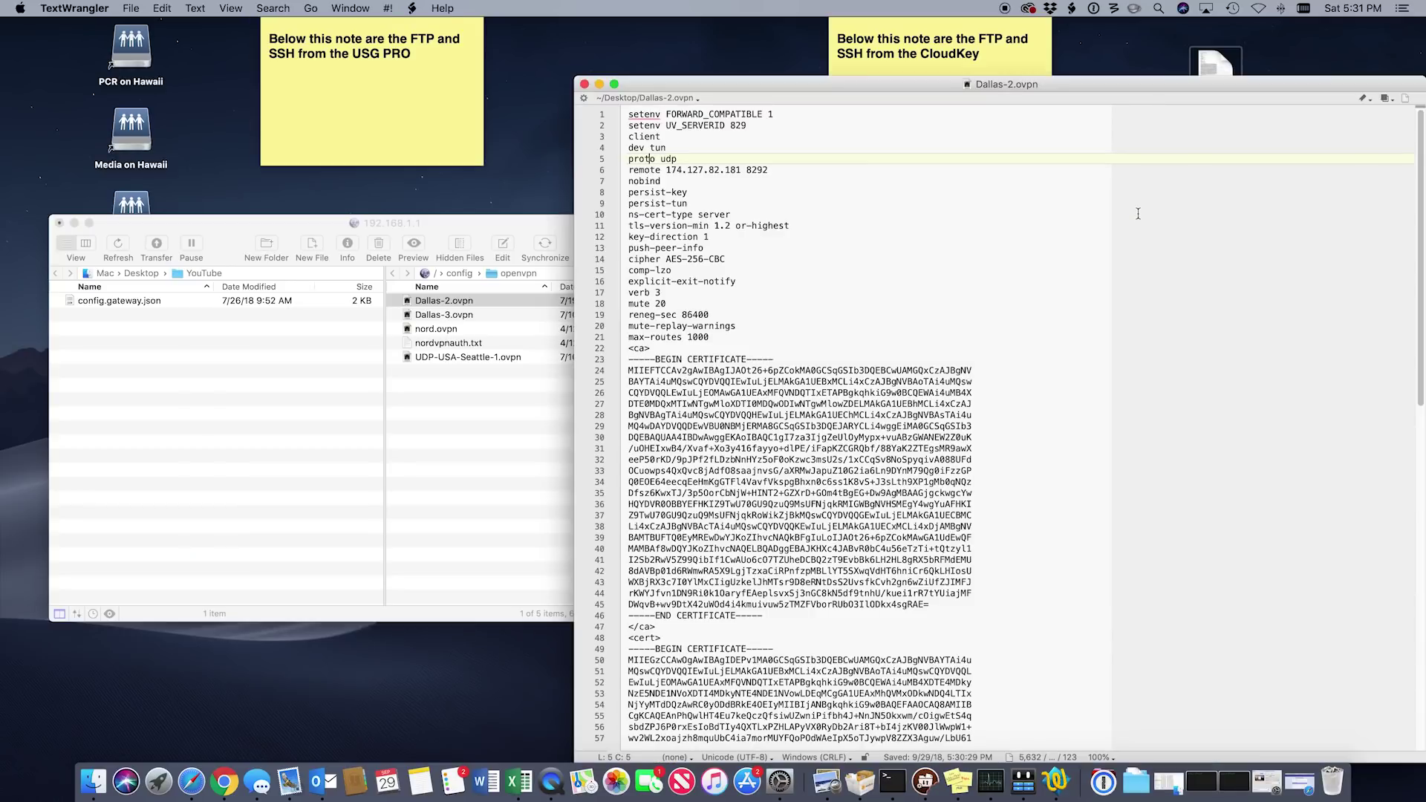
drag(1170, 89, 838, 30)
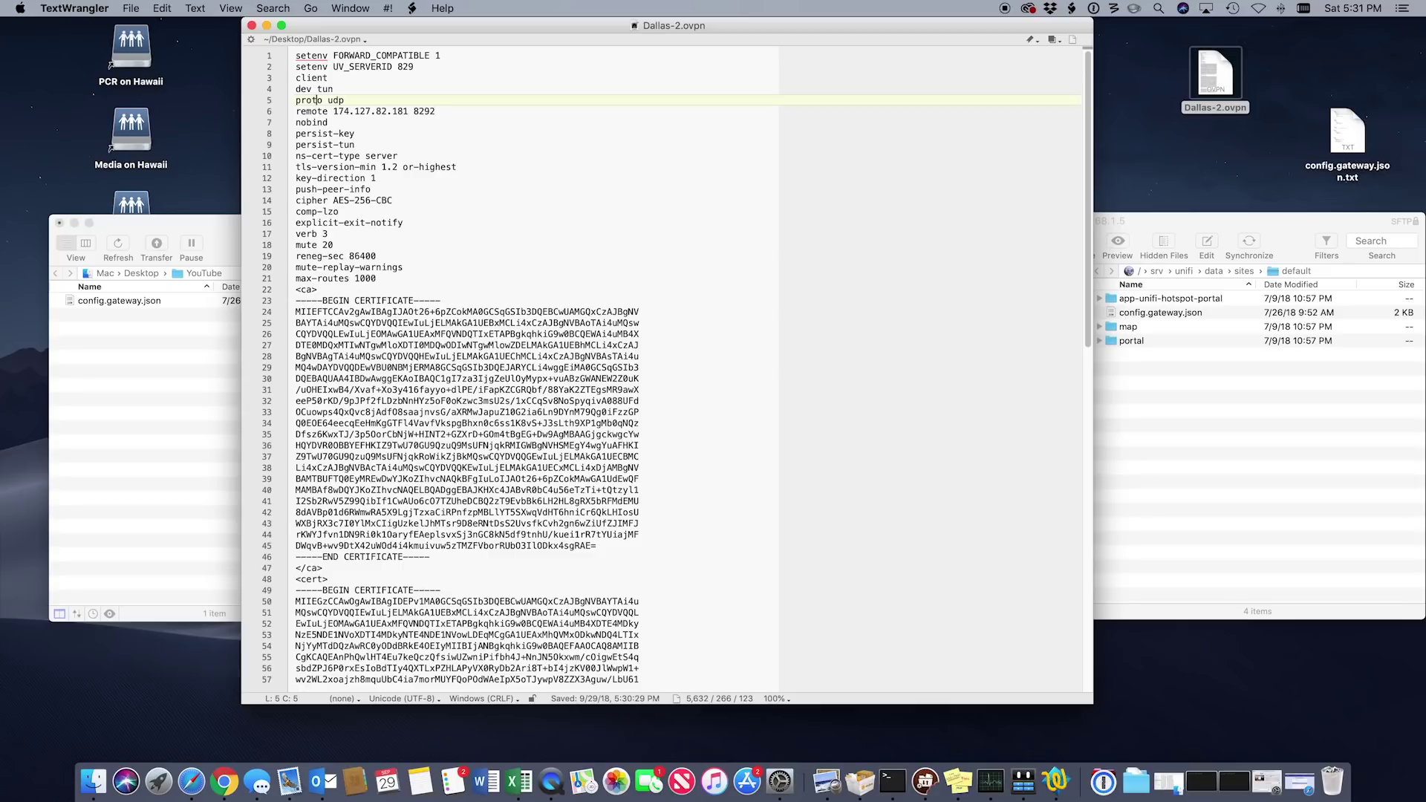
Add a route-nopull line below max-routes 1000 in Dallas-2.ovpn, and save and close the file
click(387, 279)
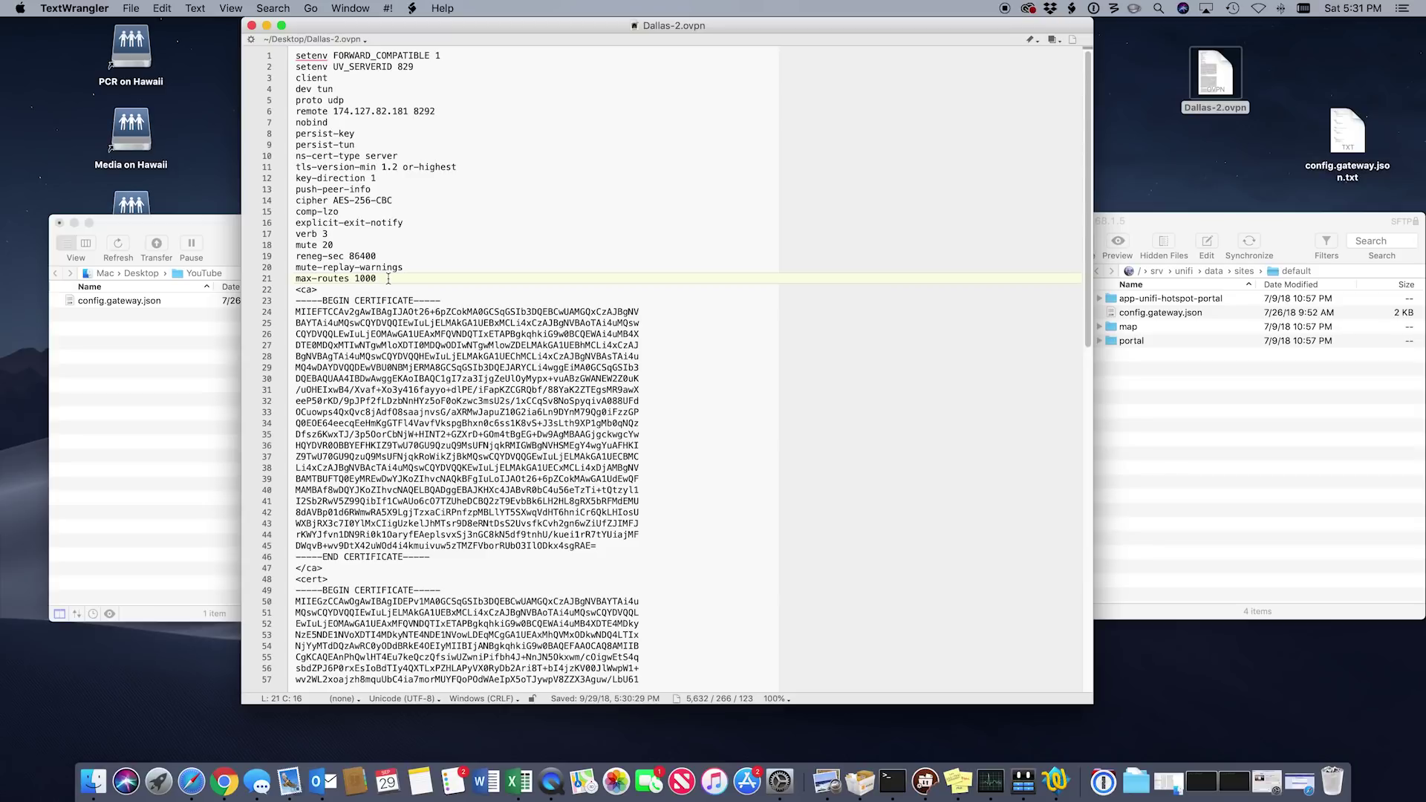
key(Return)
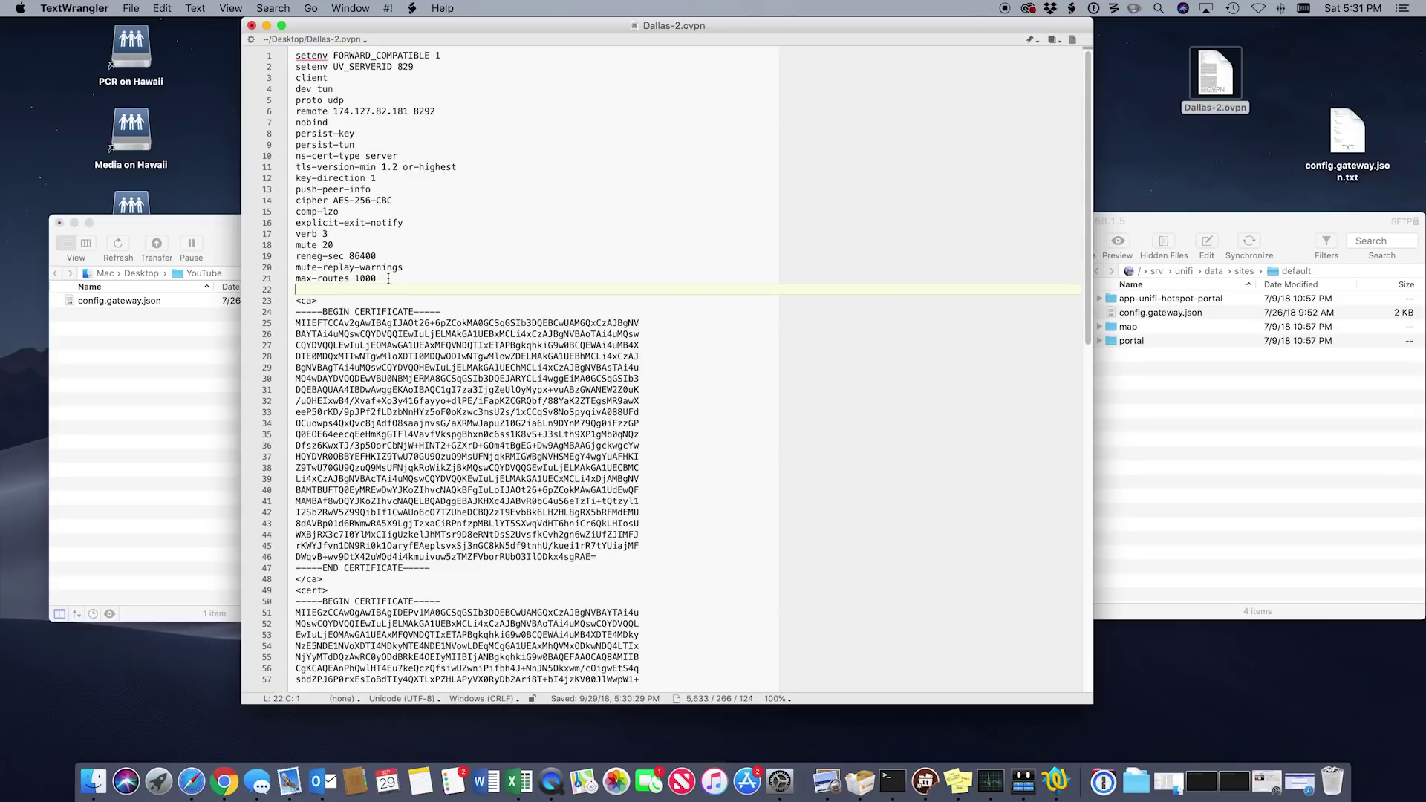
text(route-nopull)
click(131, 8)
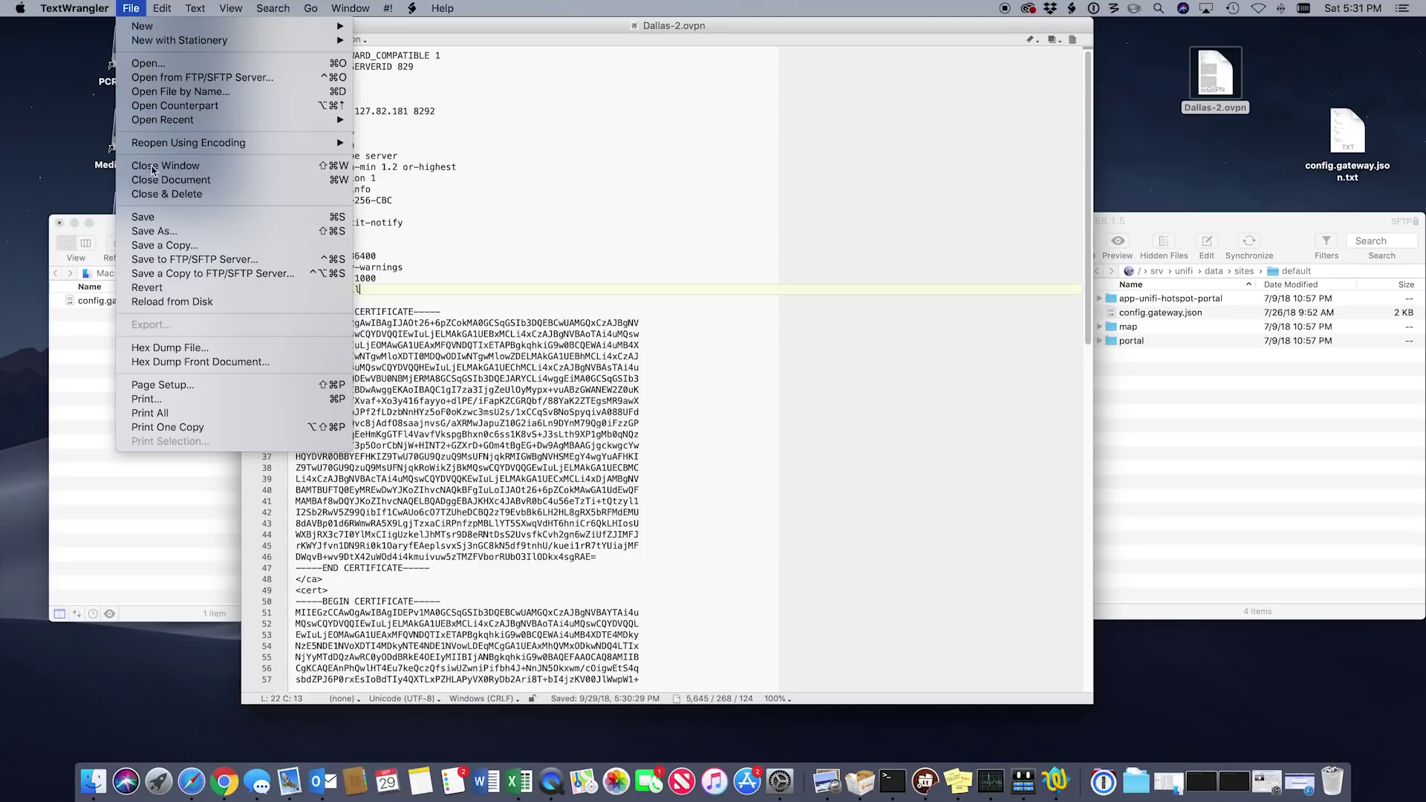
click(152, 216)
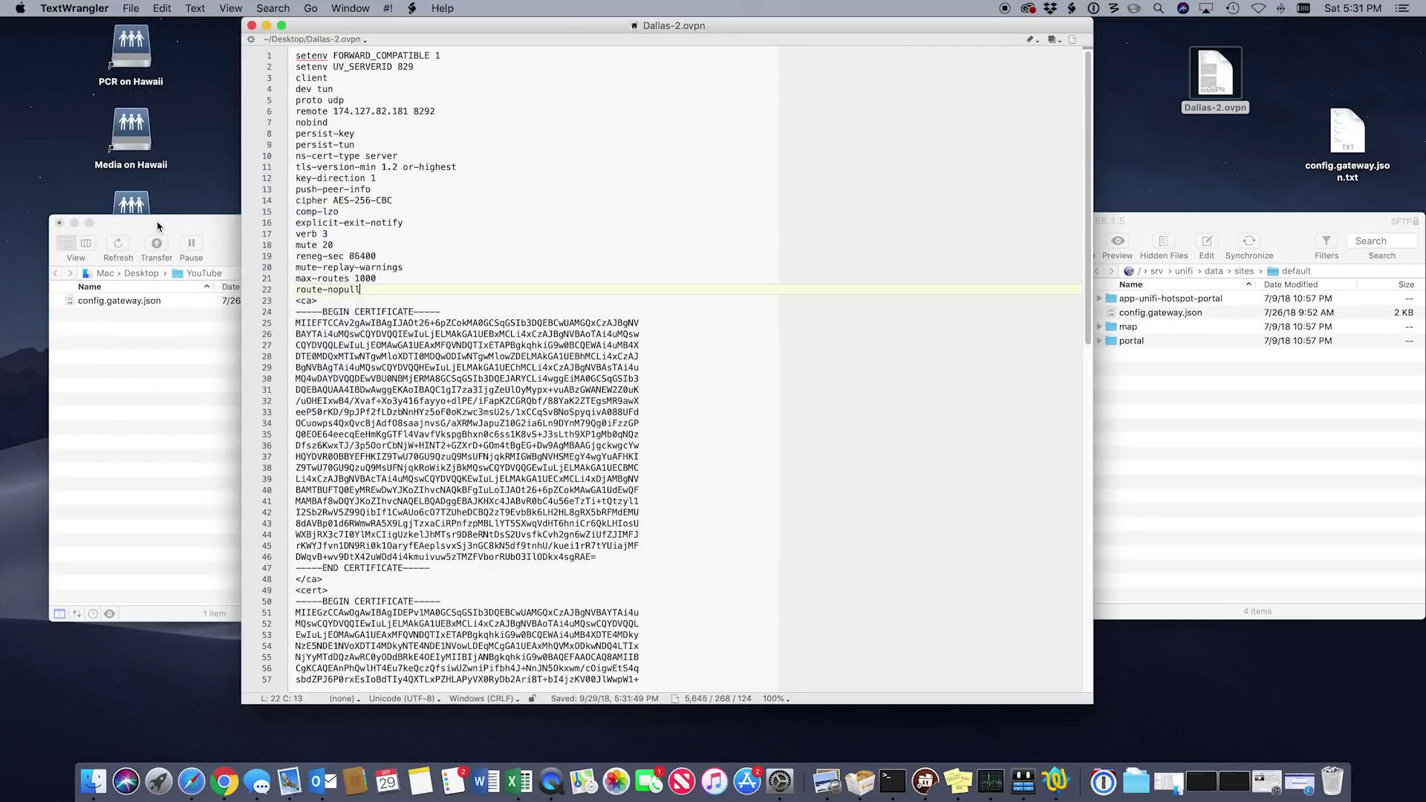
click(251, 27)
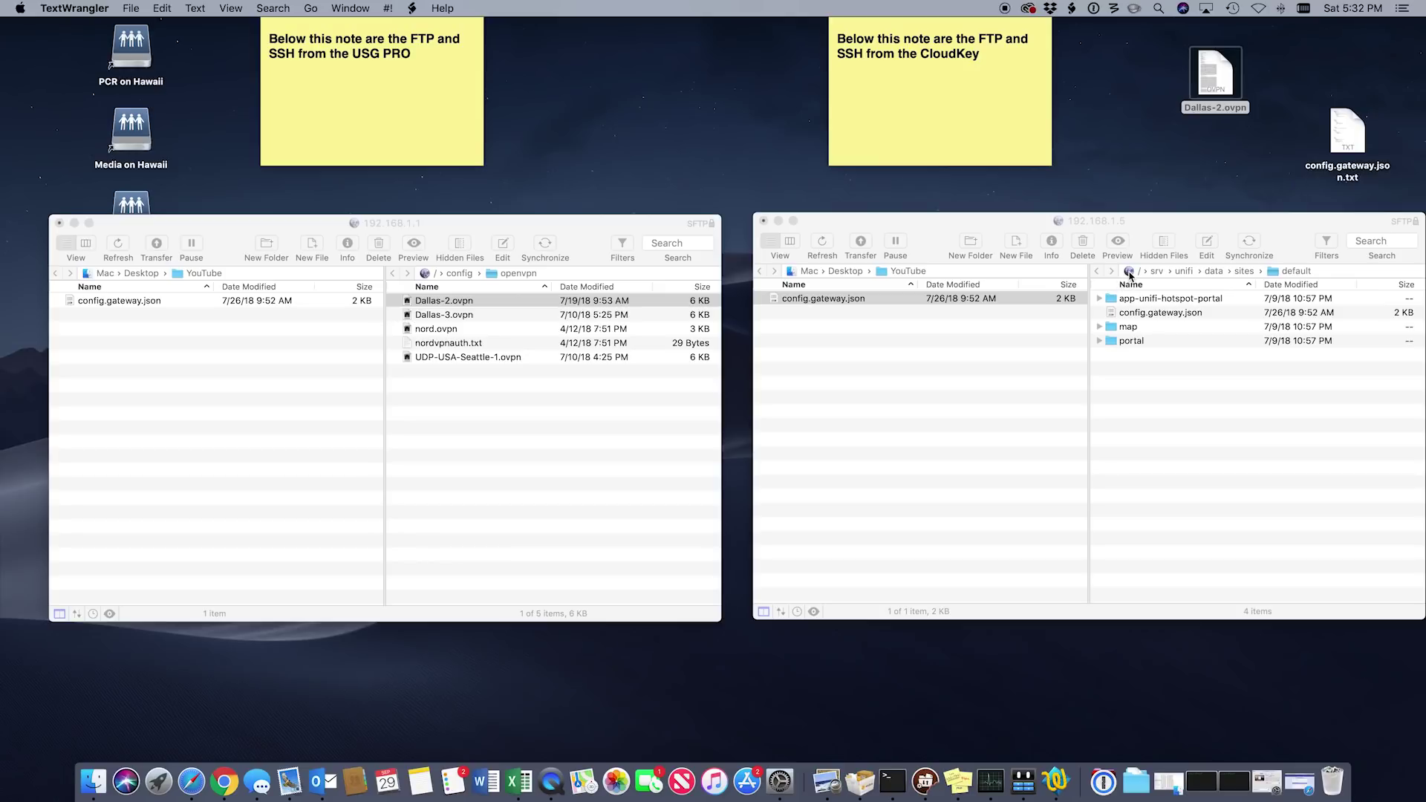
click(1129, 275)
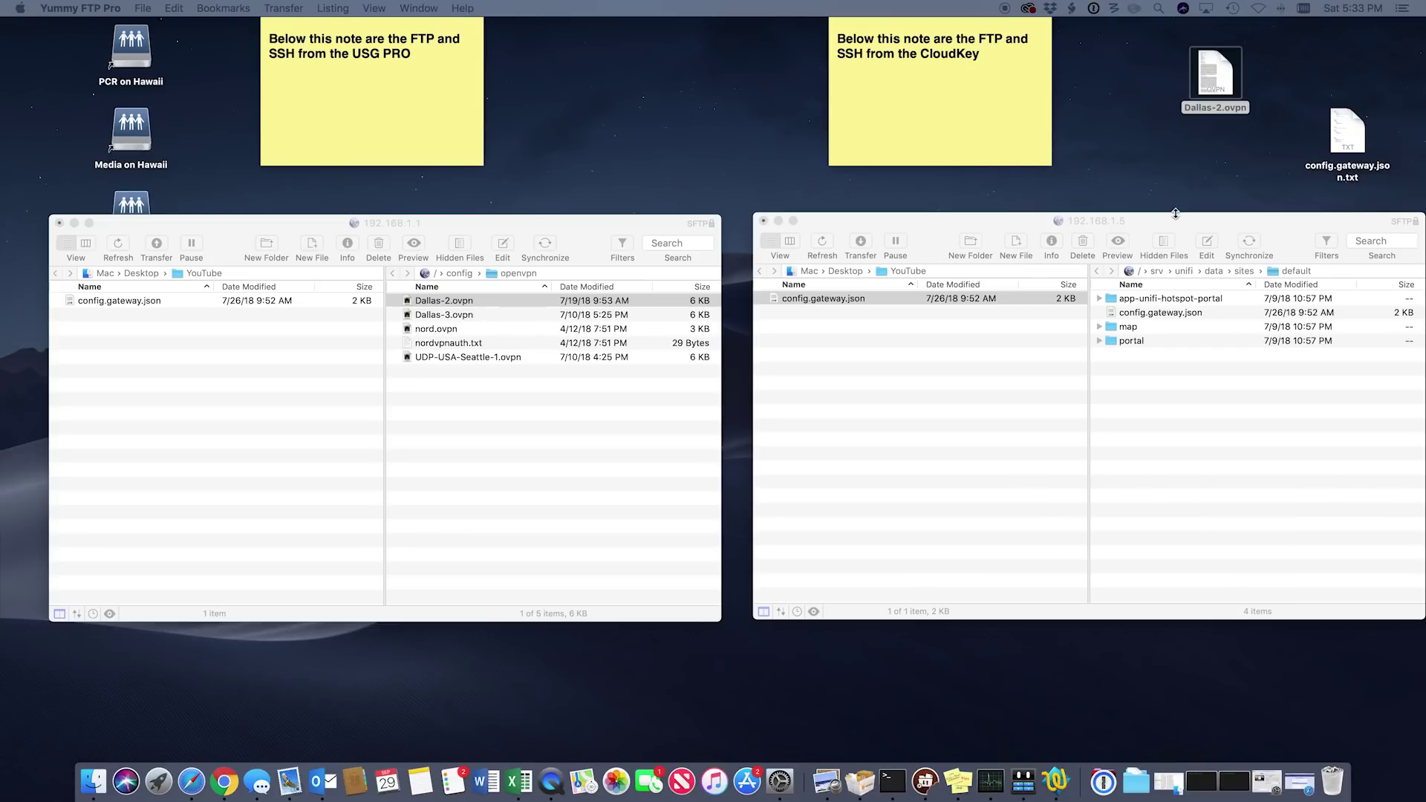
click(1234, 167)
click(1235, 166)
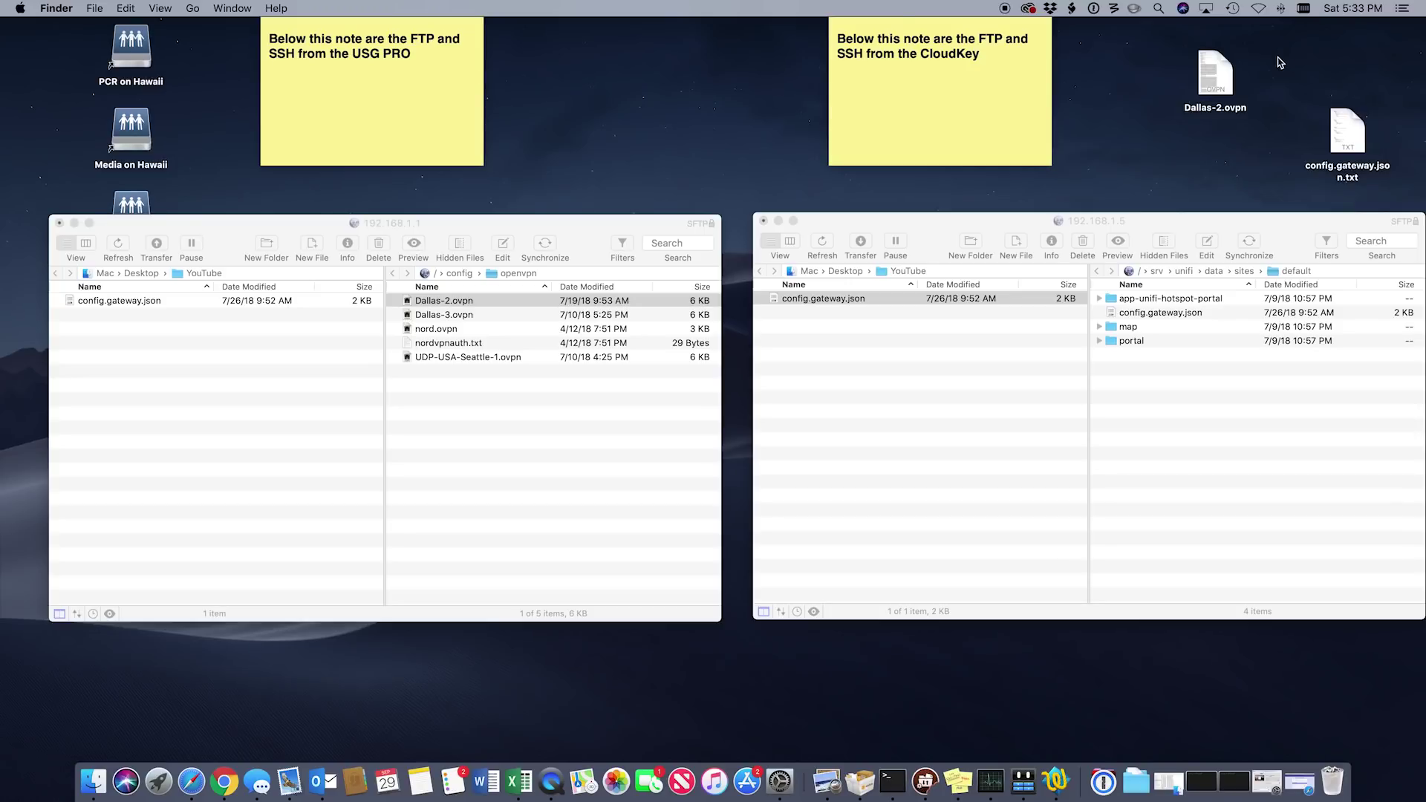
click(1219, 64)
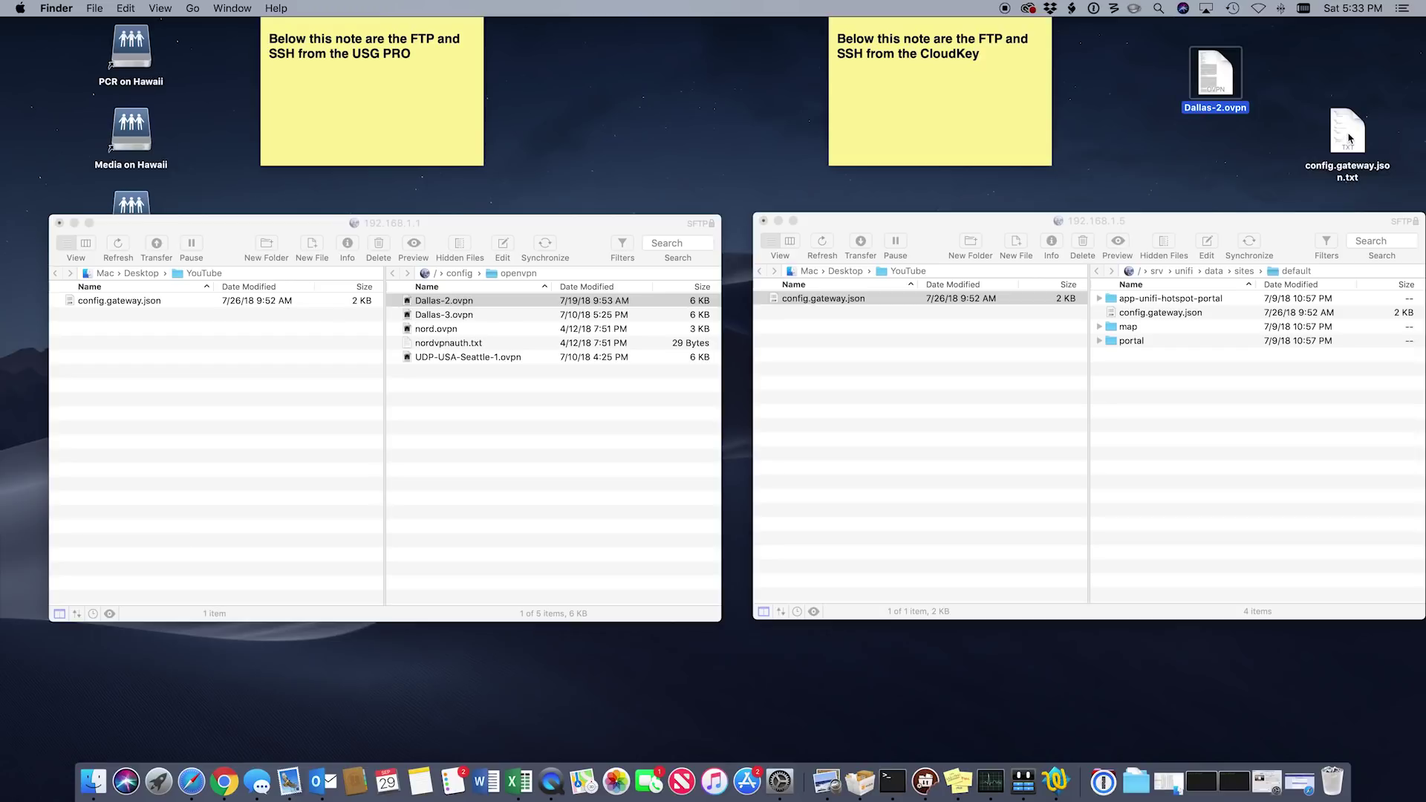
click(1349, 138)
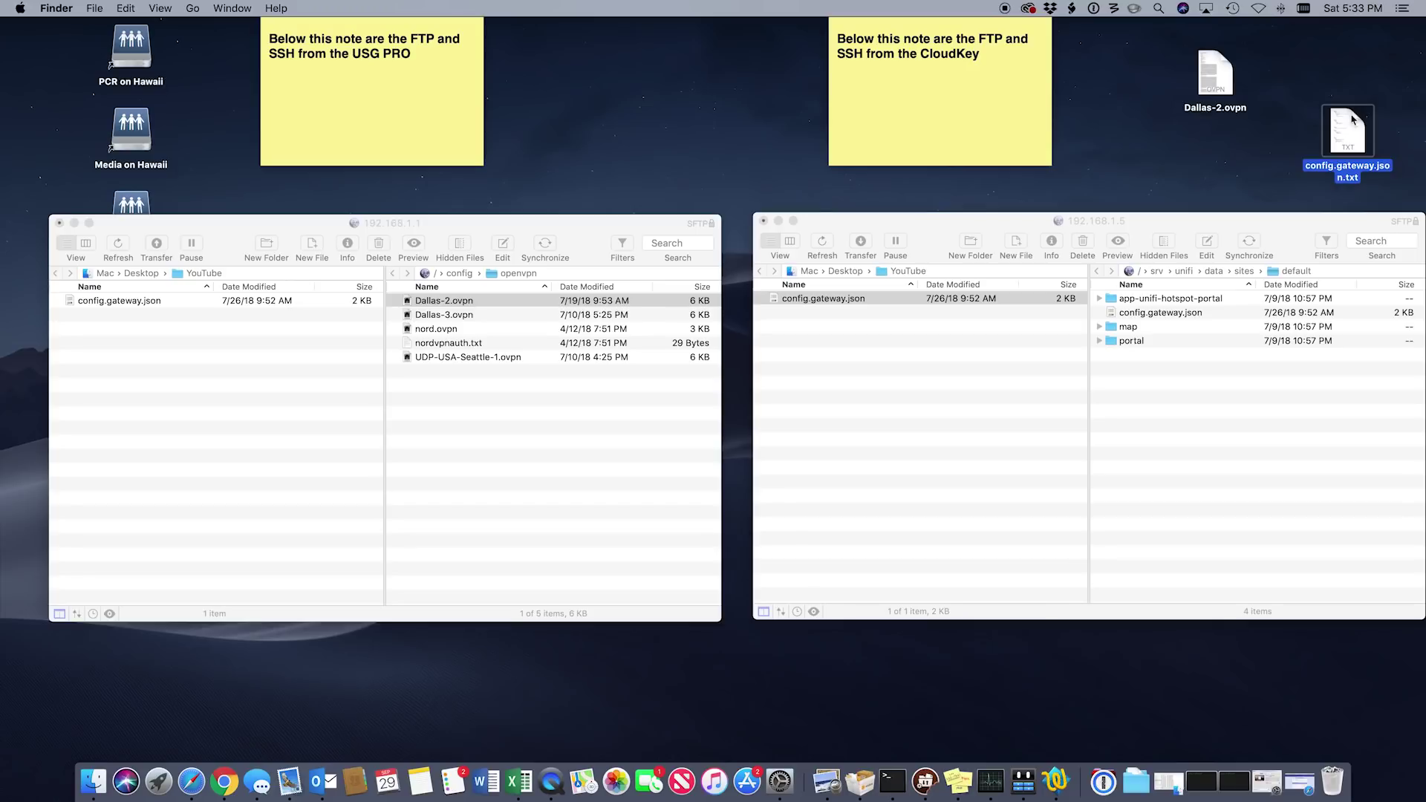
click(1214, 170)
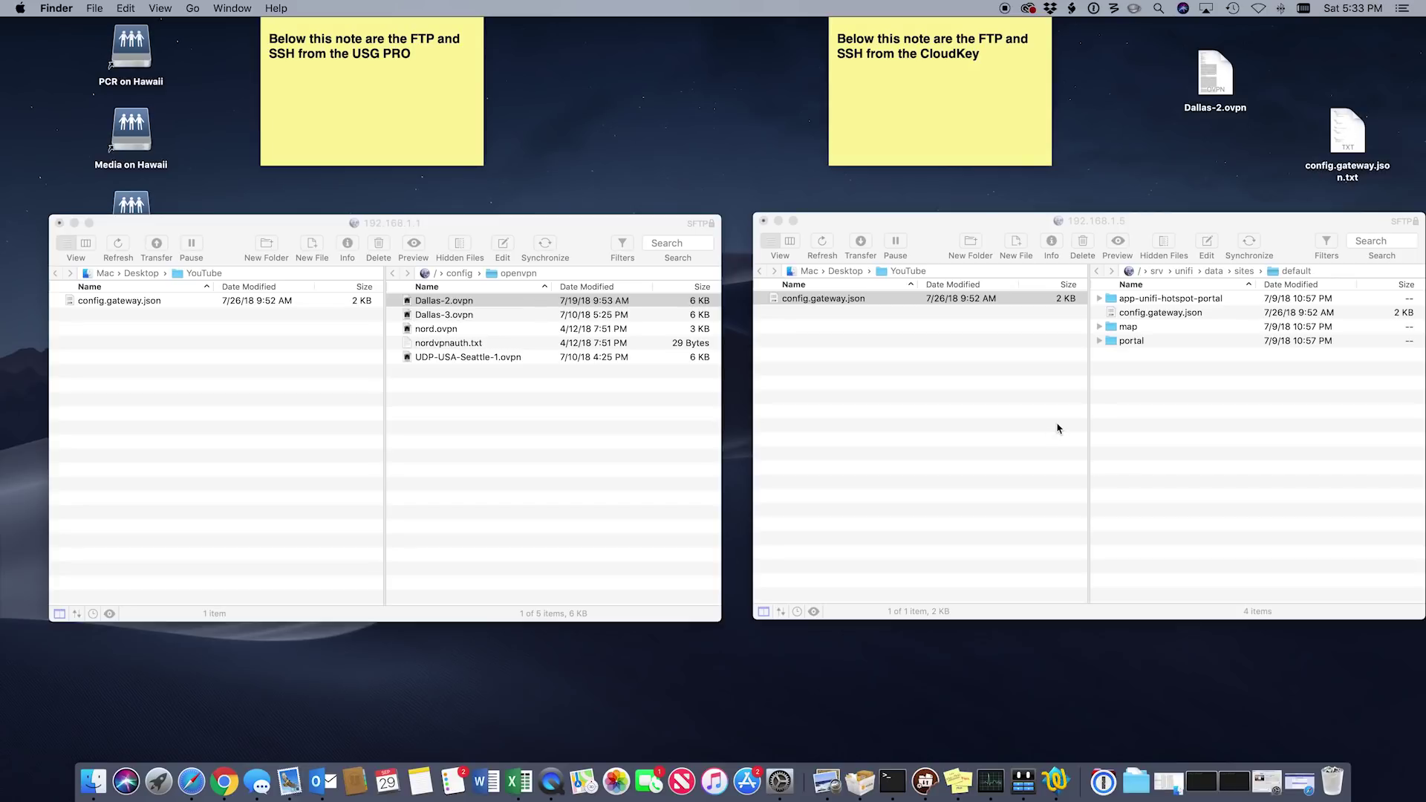
Switch to TextWrangler with a blank untitled document
click(1055, 780)
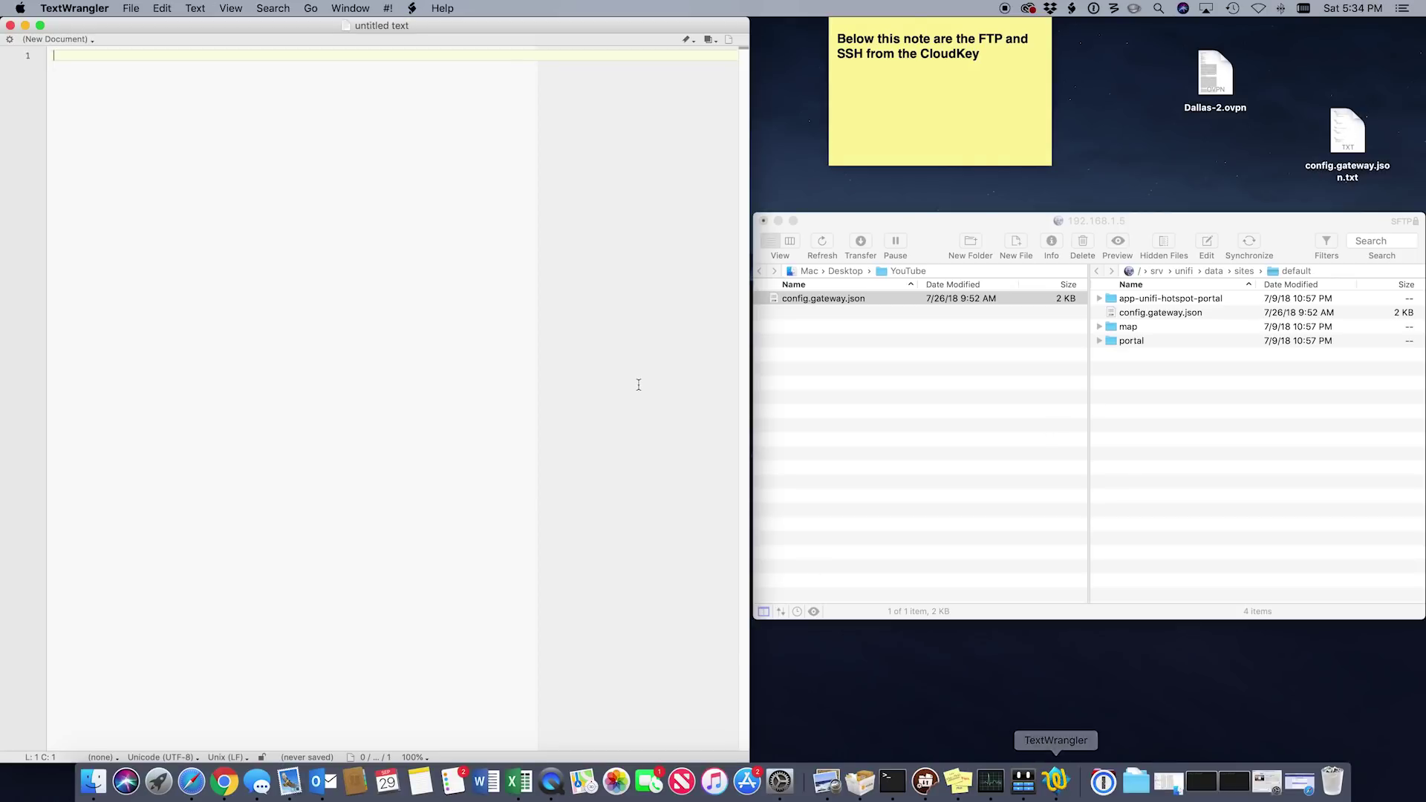
click(144, 6)
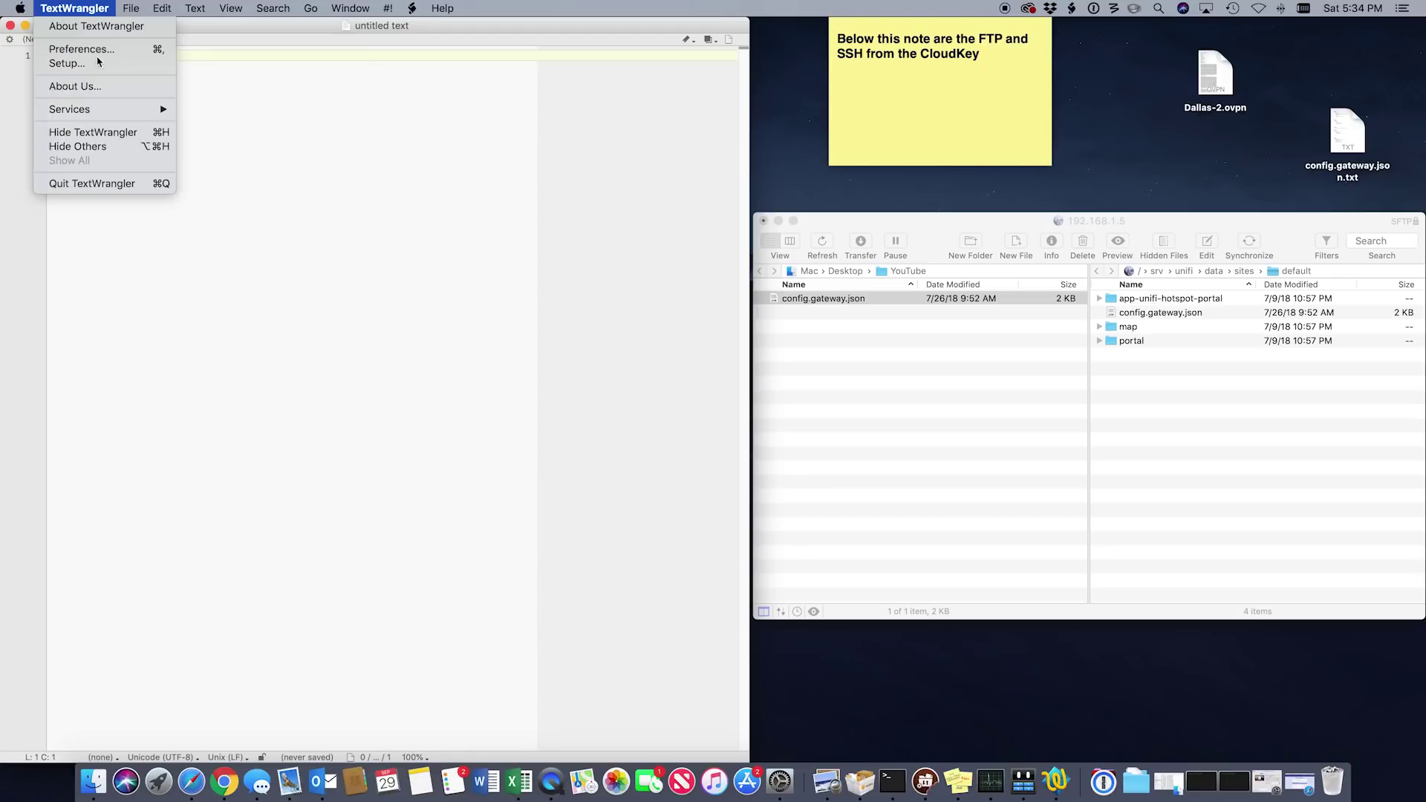
click(331, 117)
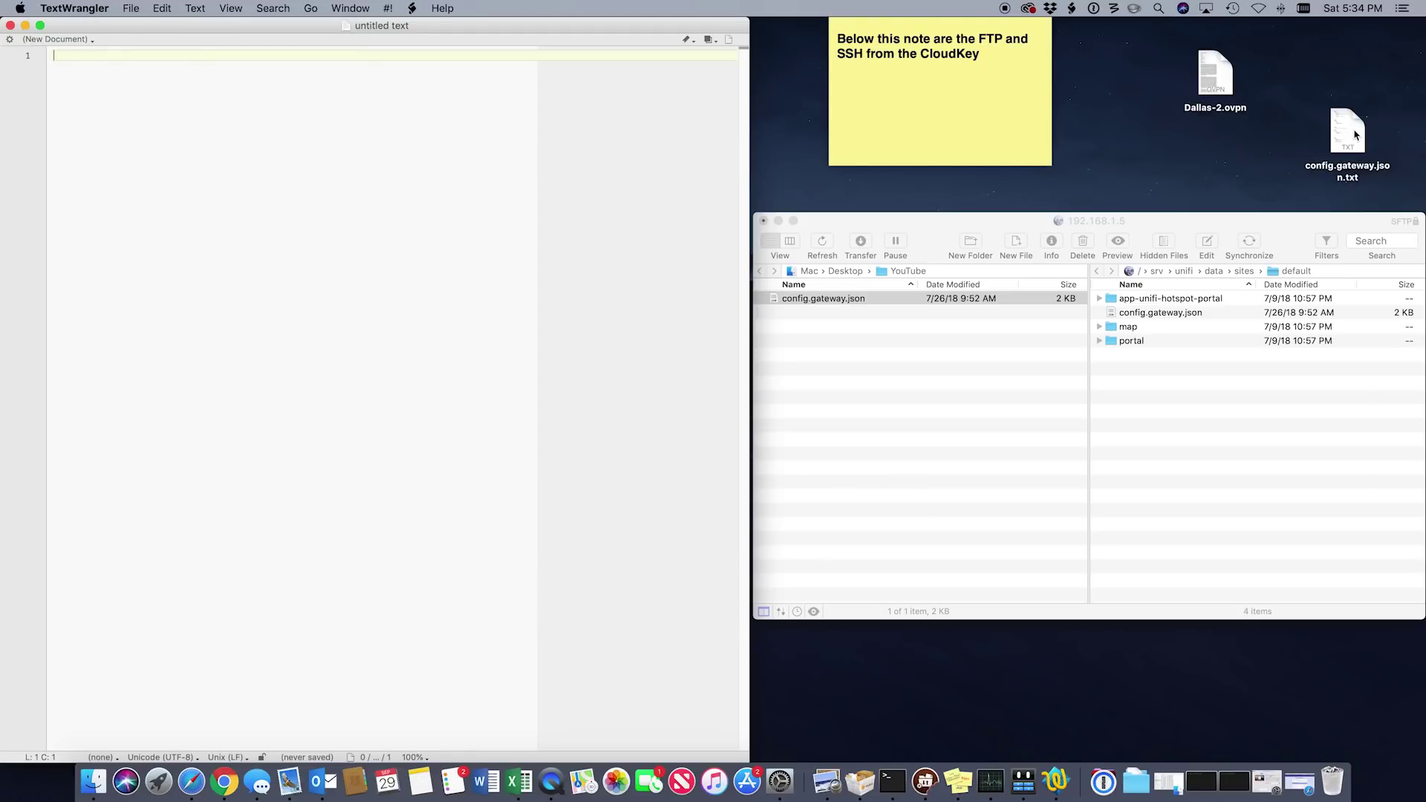
Open config.gateway.json.txt from the desktop in TextEdit beside the blank document and select its entire contents for copying
right_click(1350, 131)
mouse_move(1274, 151)
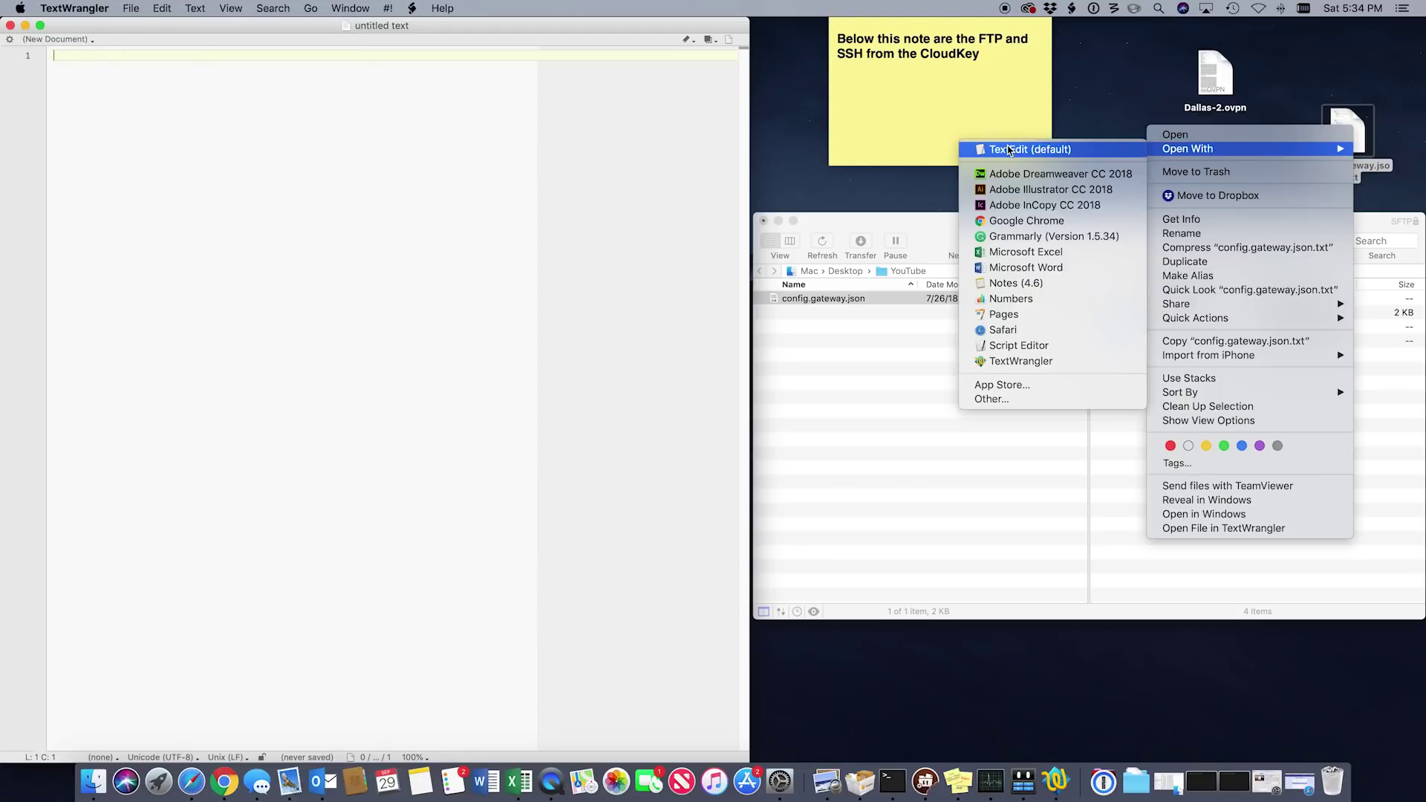
click(1051, 151)
drag(401, 62, 1101, 35)
drag(861, 49, 917, 550)
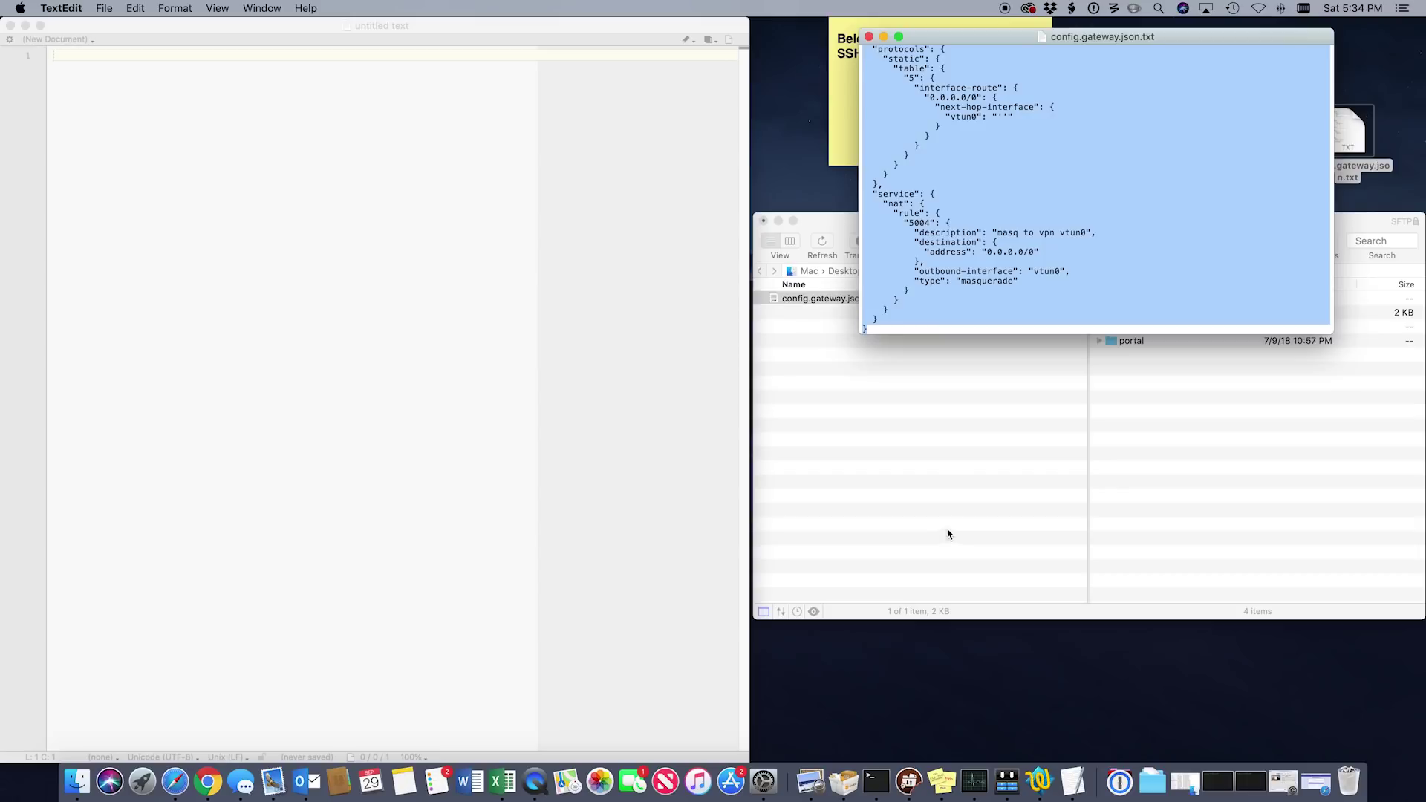
click(11, 7)
click(111, 146)
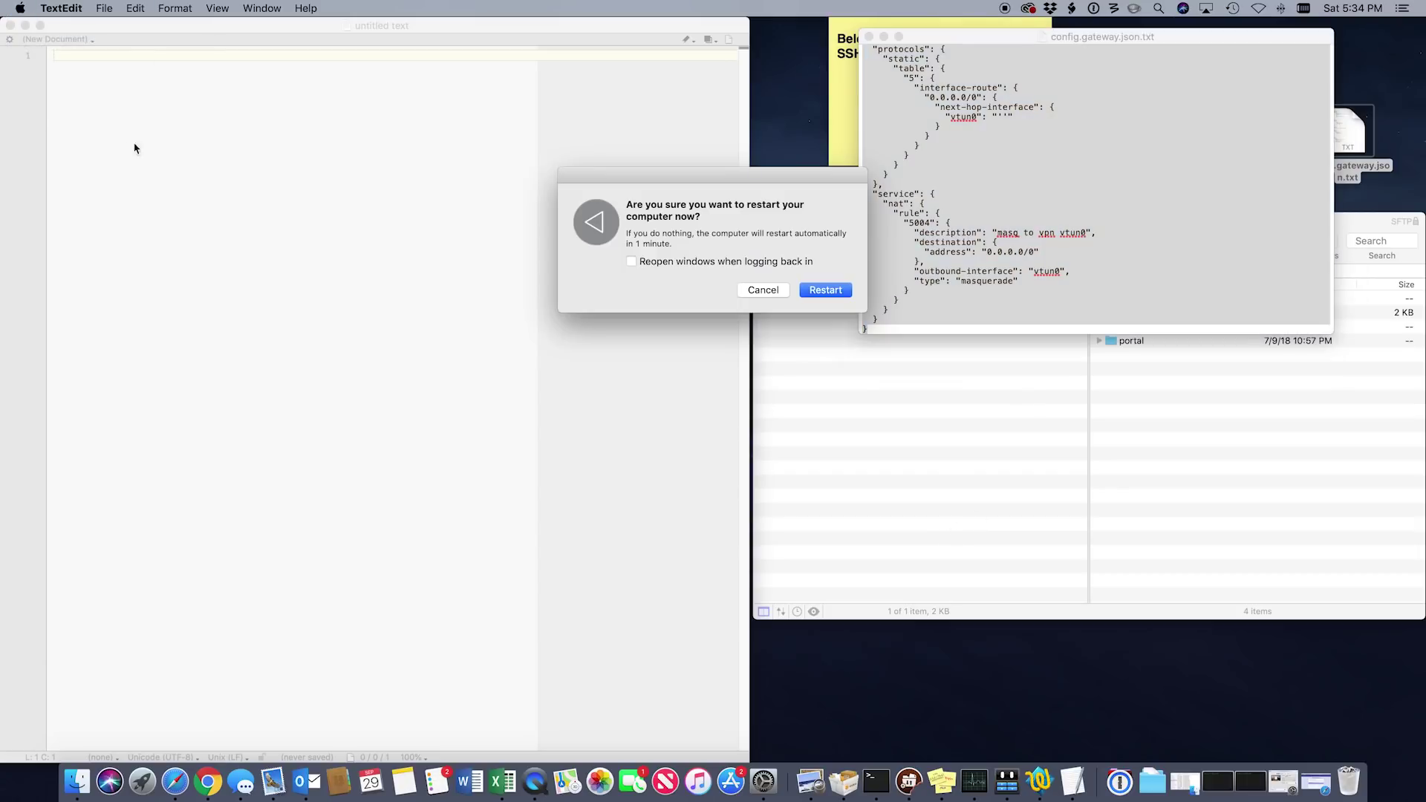
click(765, 297)
Paste the copied gateway configuration into the blank TextWrangler document and set the document's language to JSON
click(371, 230)
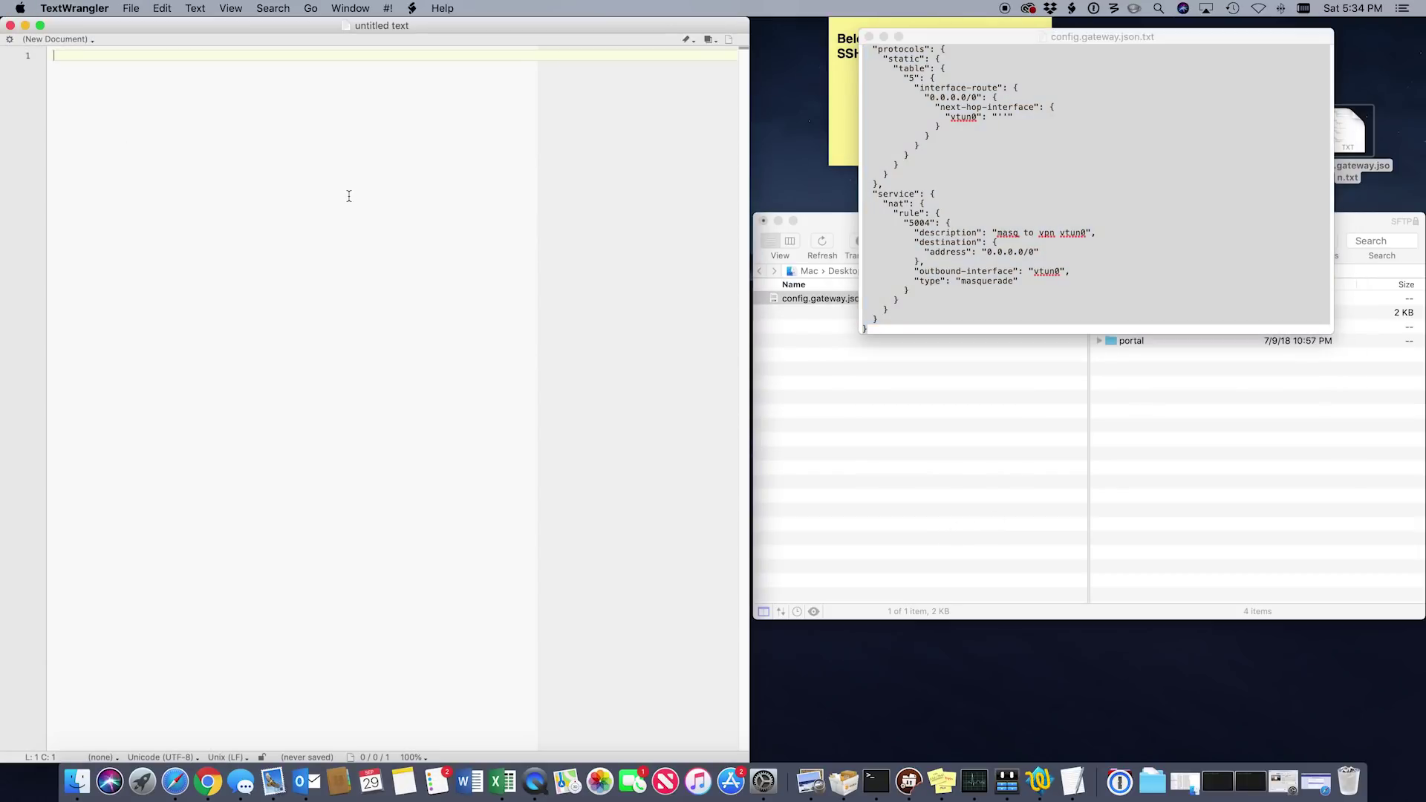
key(super+v)
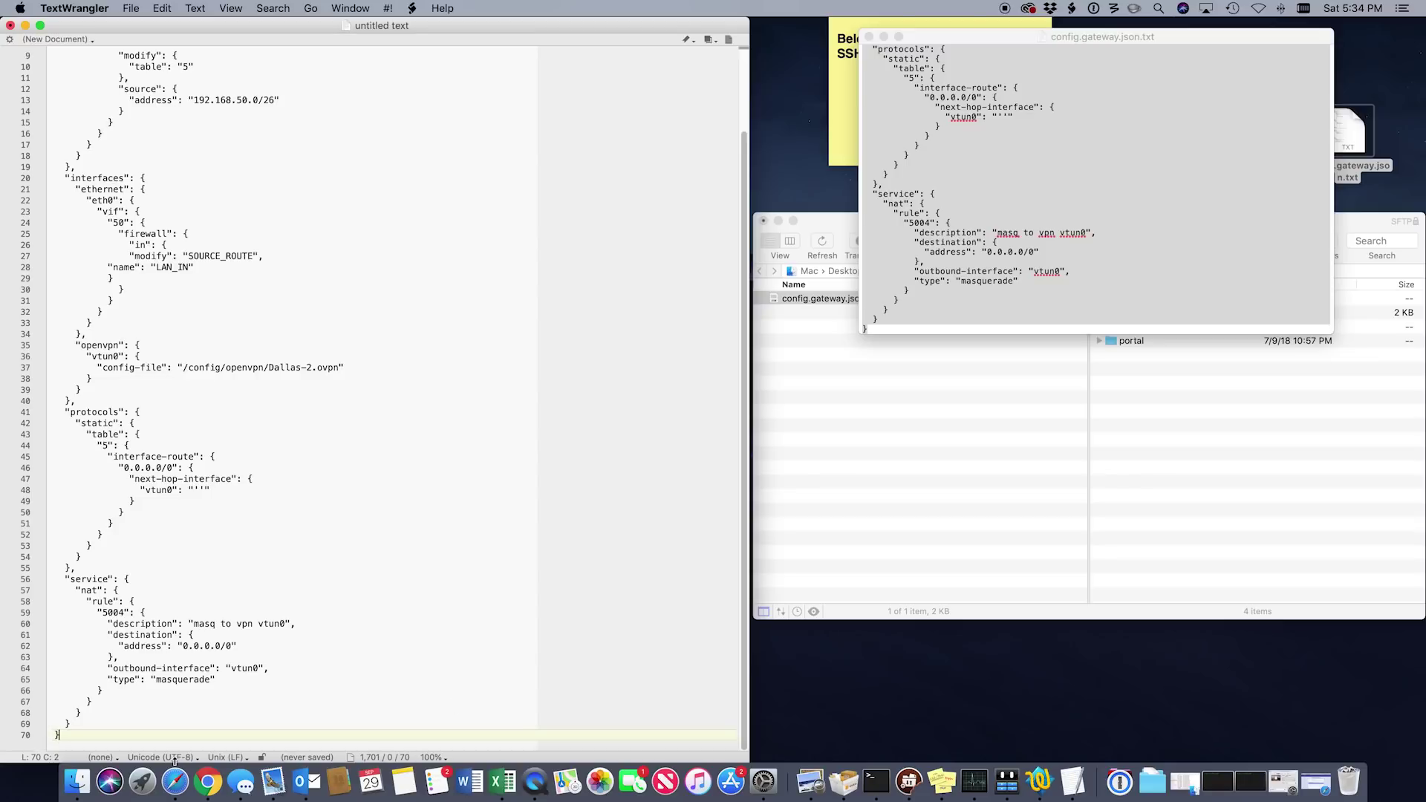
click(229, 759)
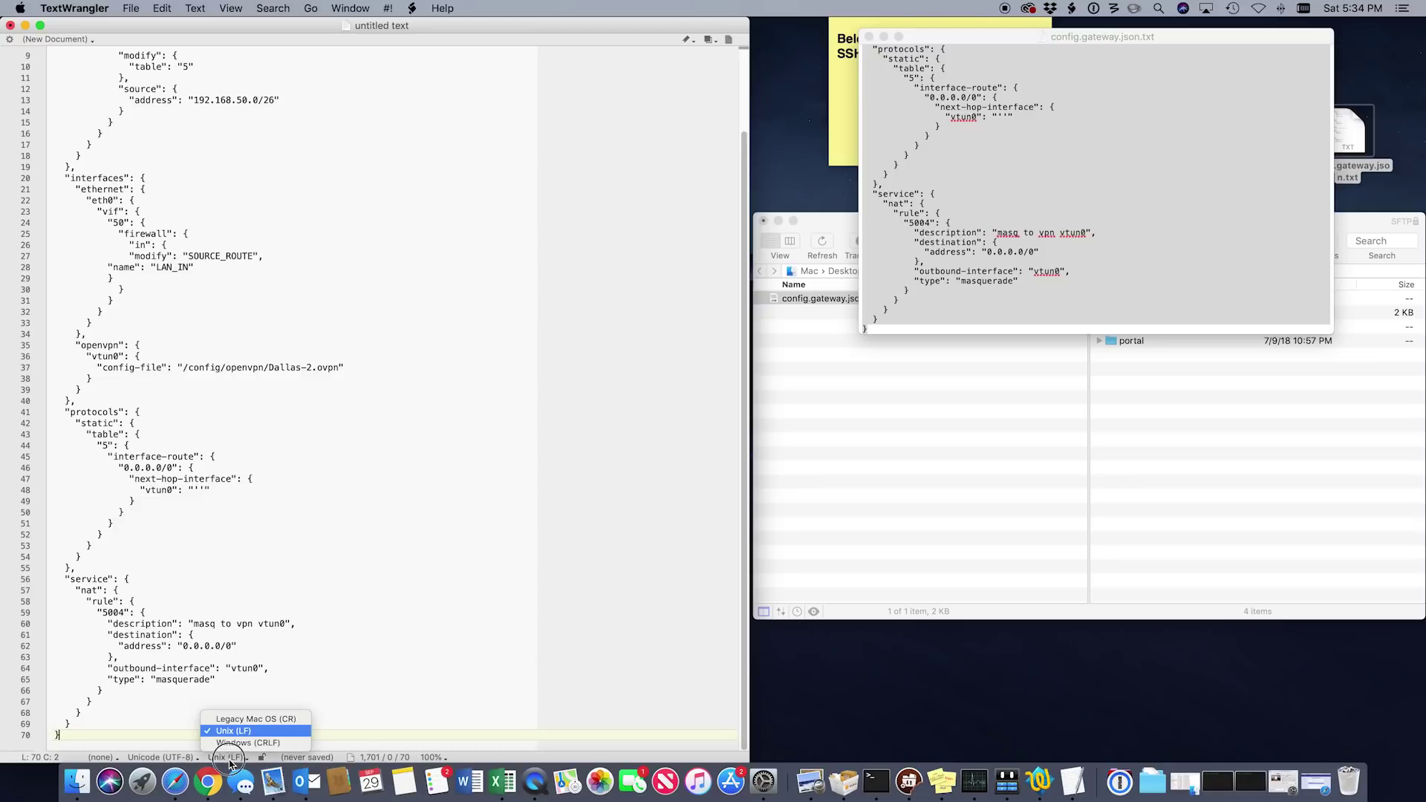
click(101, 758)
click(101, 758)
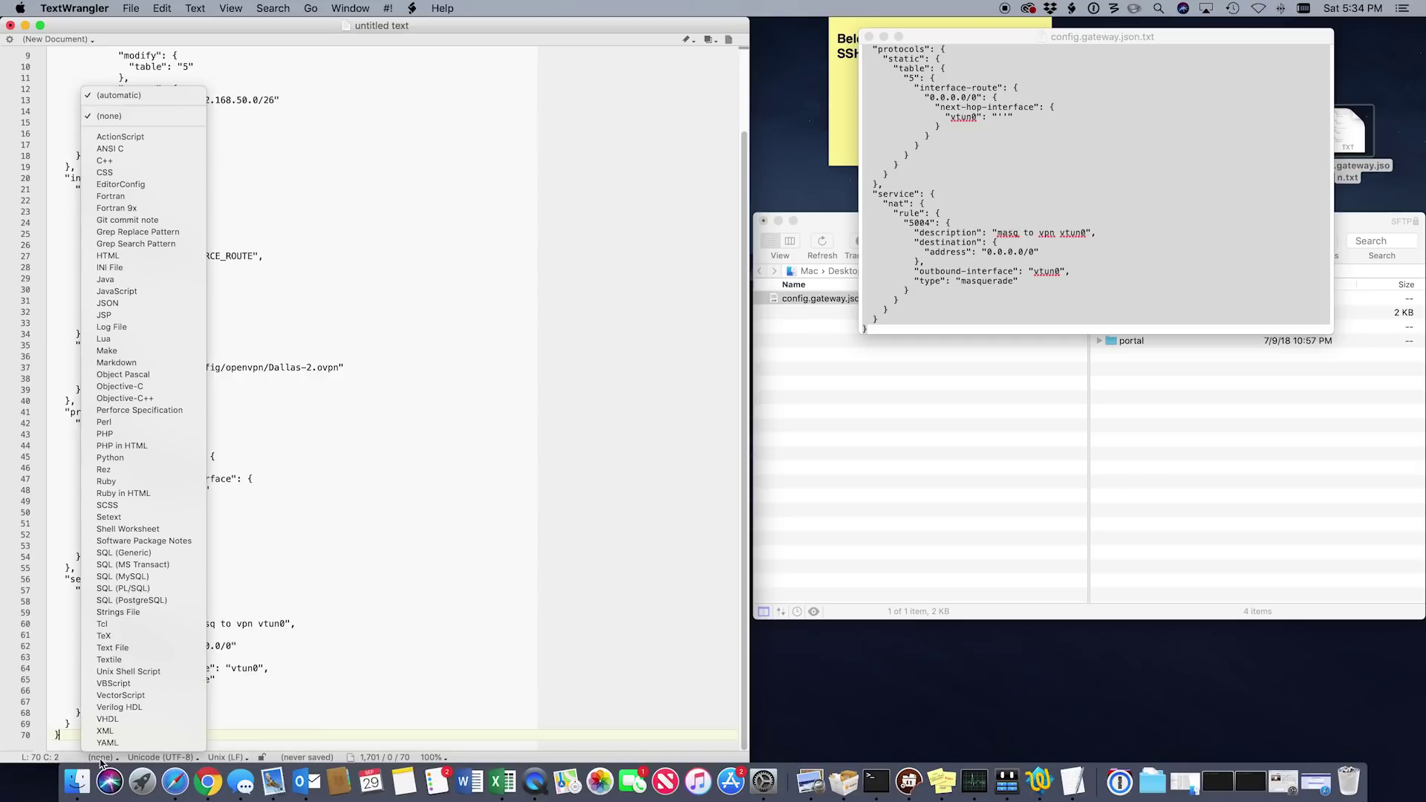
text(json)
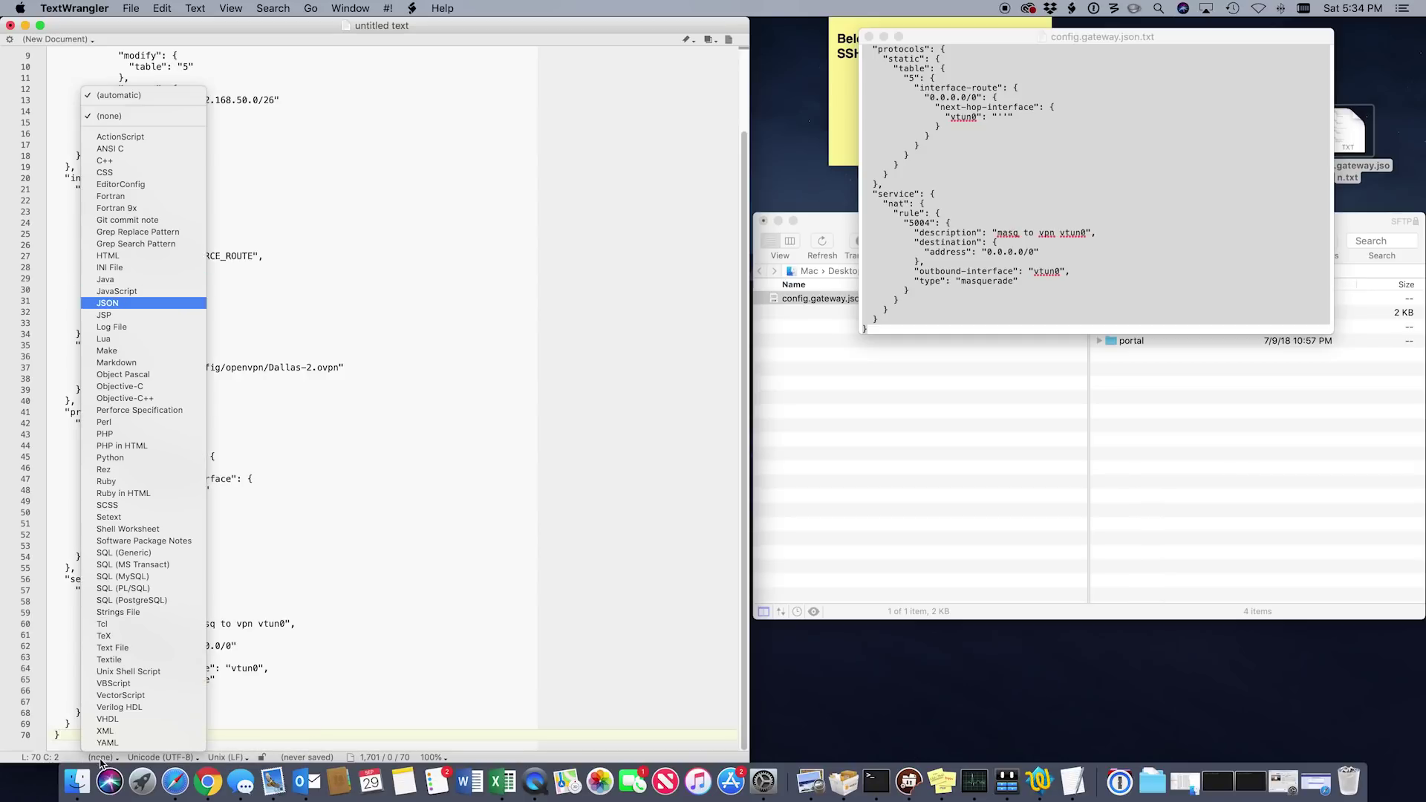
key(Return)
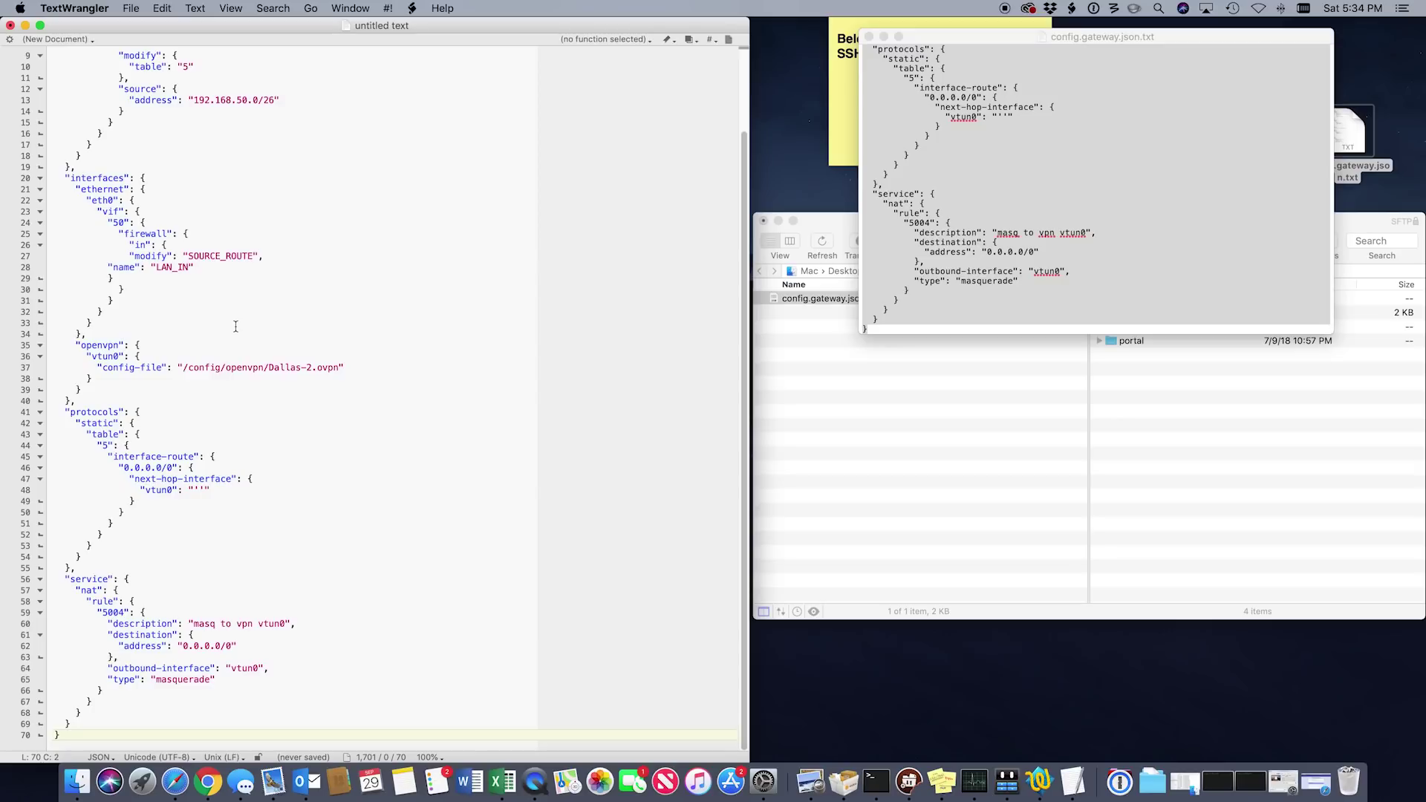
Review the pasted JSON's overall brace structure and the source address in firewall rule 10
scroll(219, 392, up, 3)
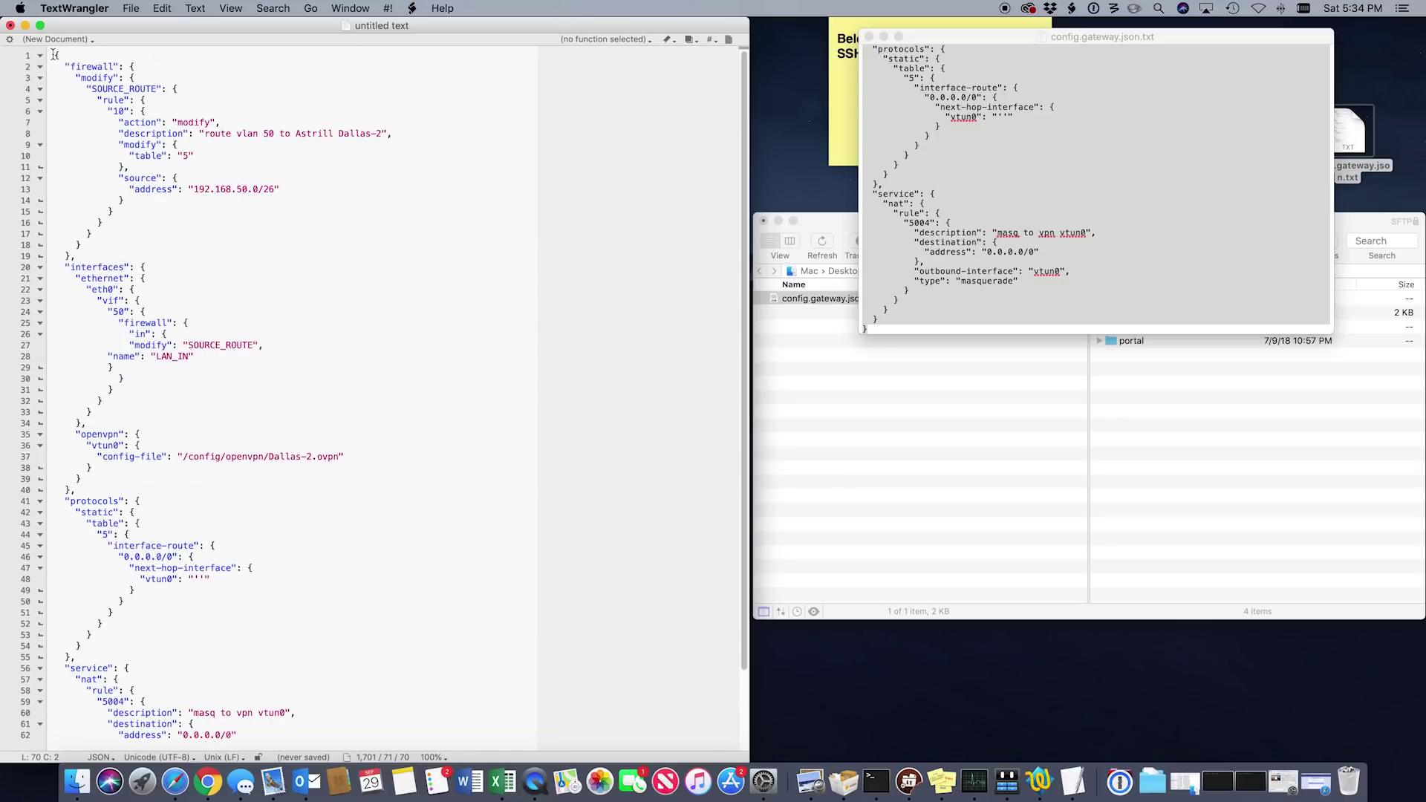
click(54, 55)
click(105, 111)
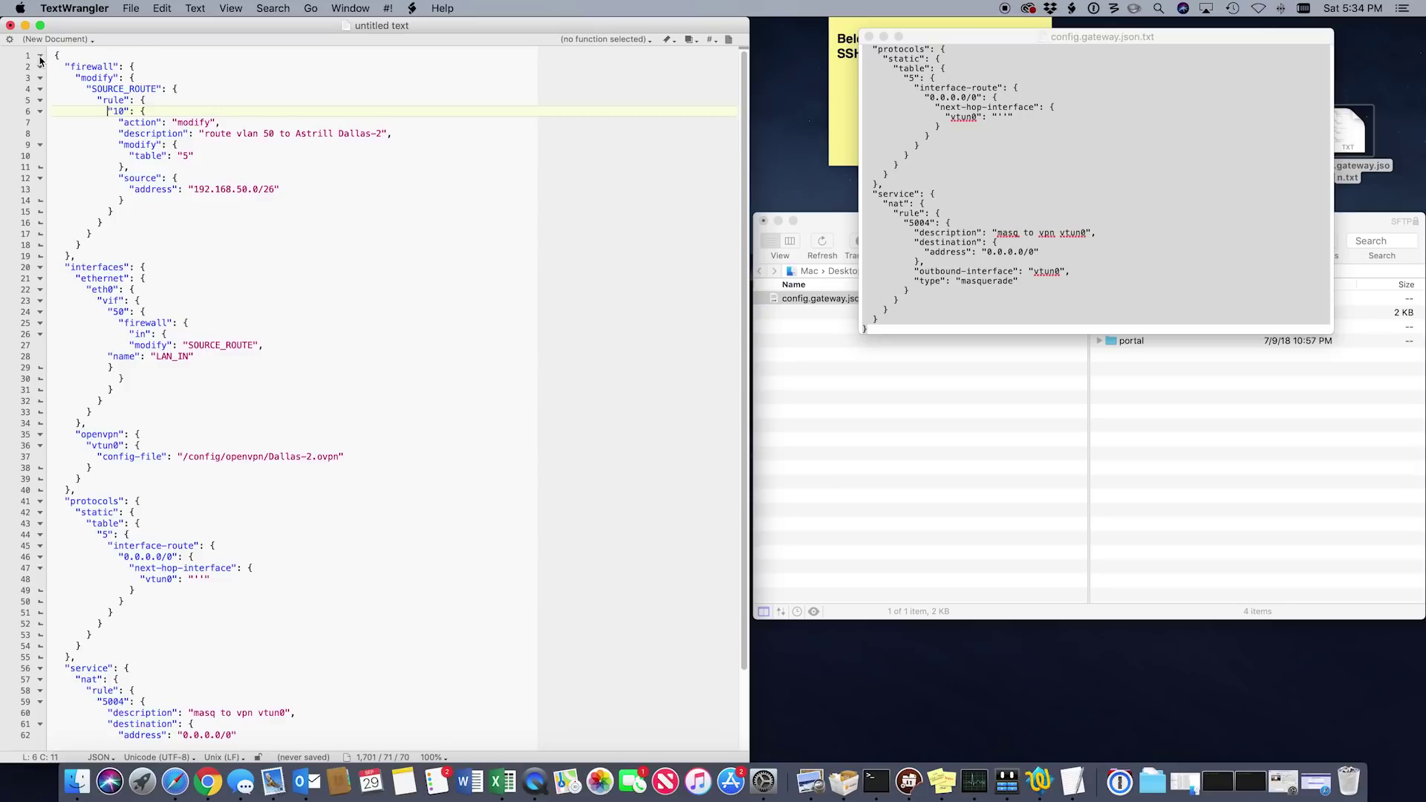
click(41, 56)
click(40, 57)
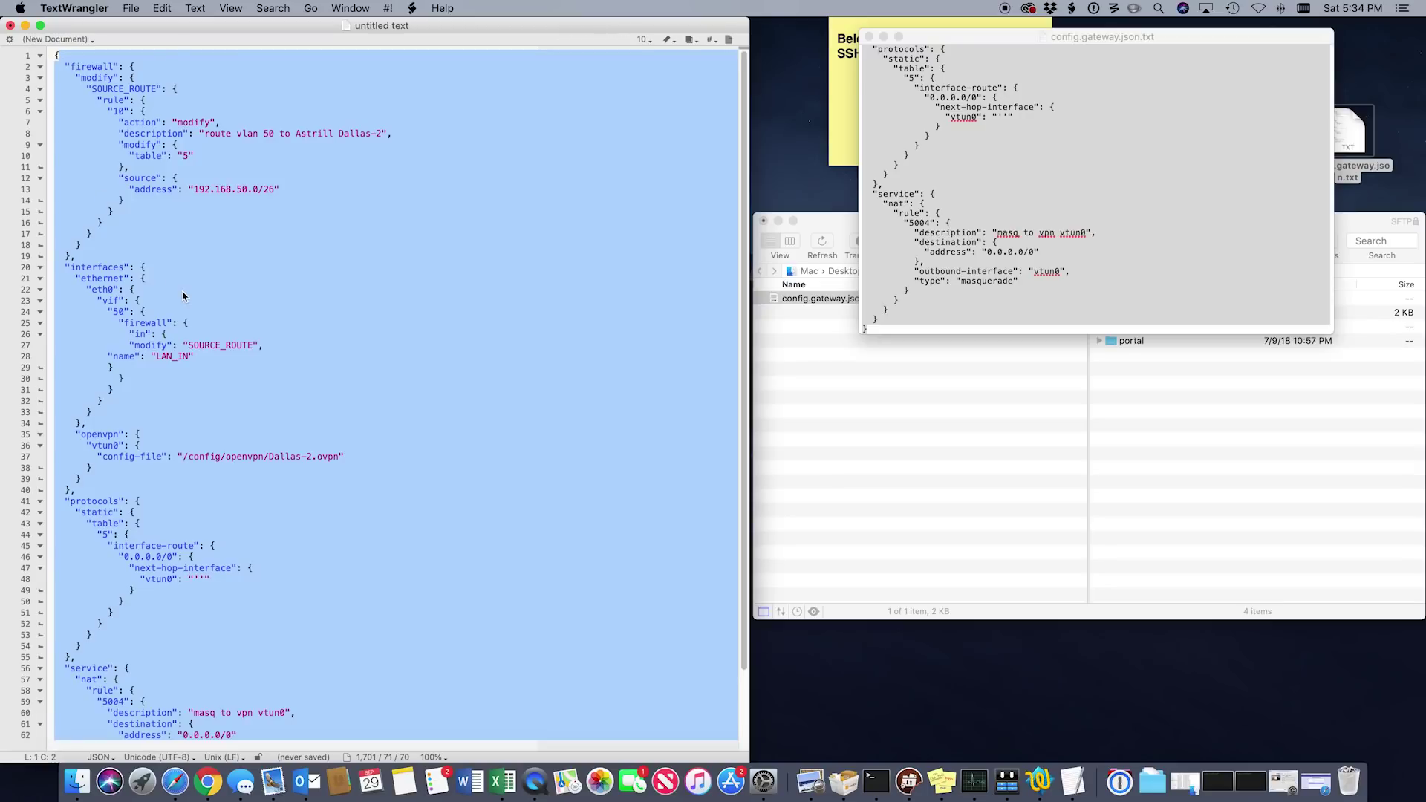
click(199, 635)
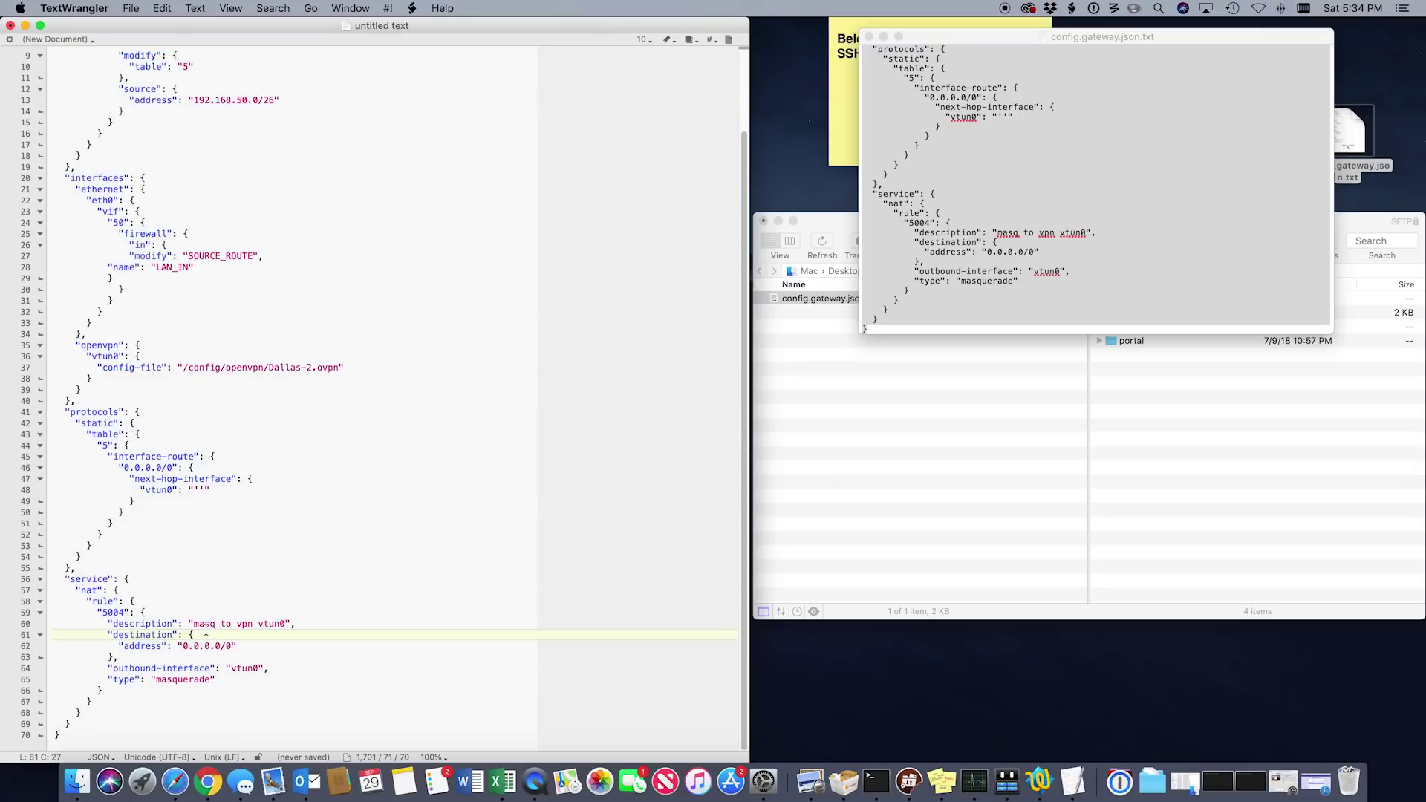
scroll(199, 597, up, 3)
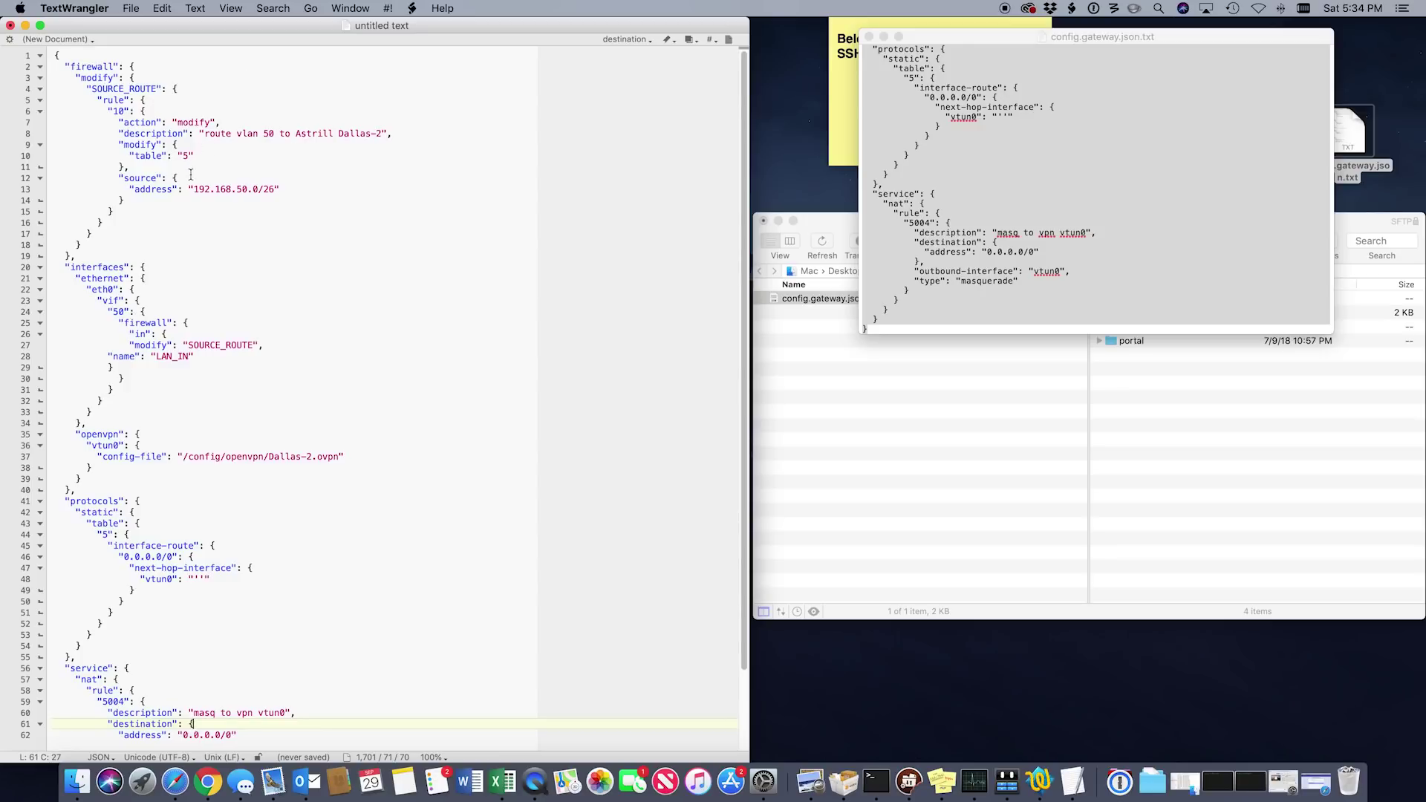
drag(195, 188, 274, 189)
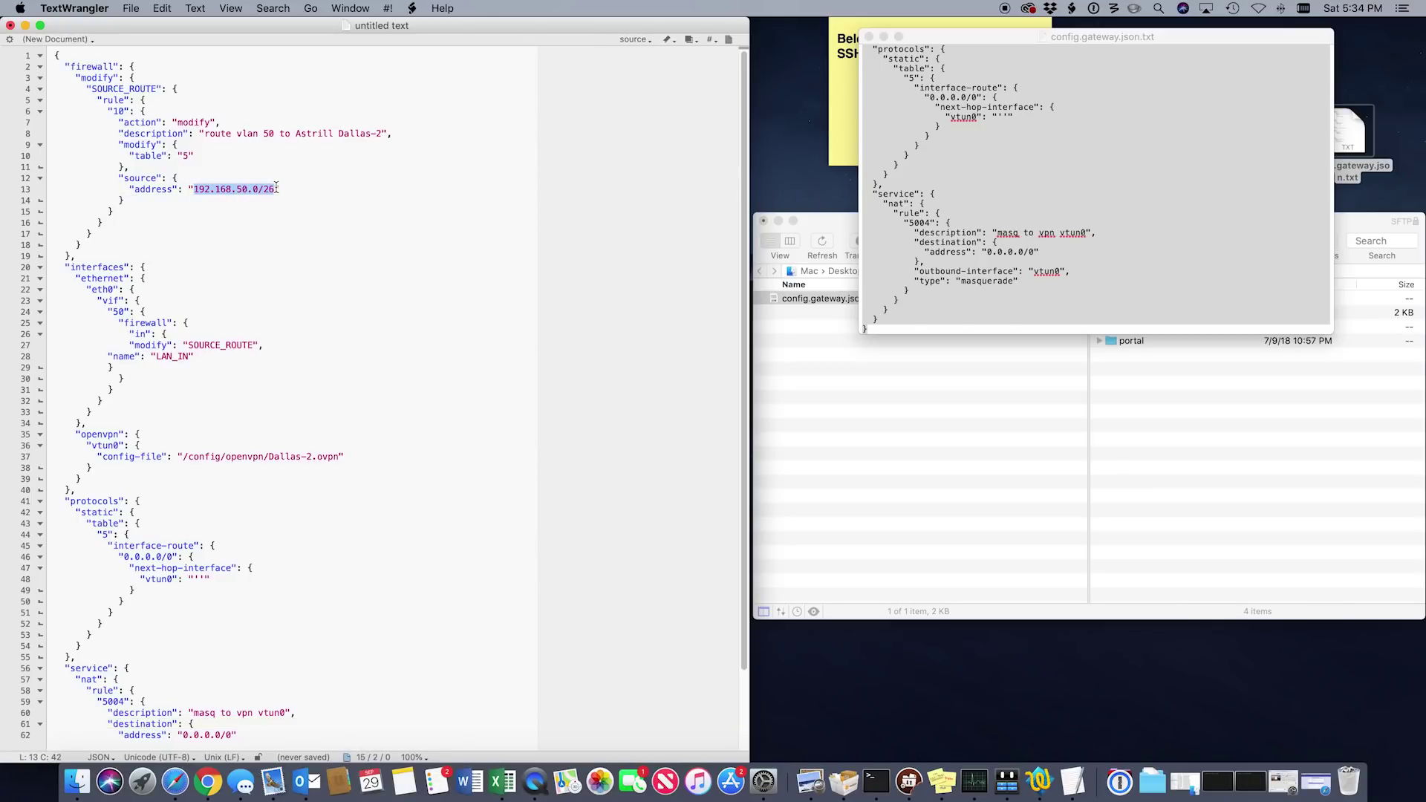
Switch to the UniFi controller in Safari and check the VPN Network's subnet in the Networks settings
click(1313, 794)
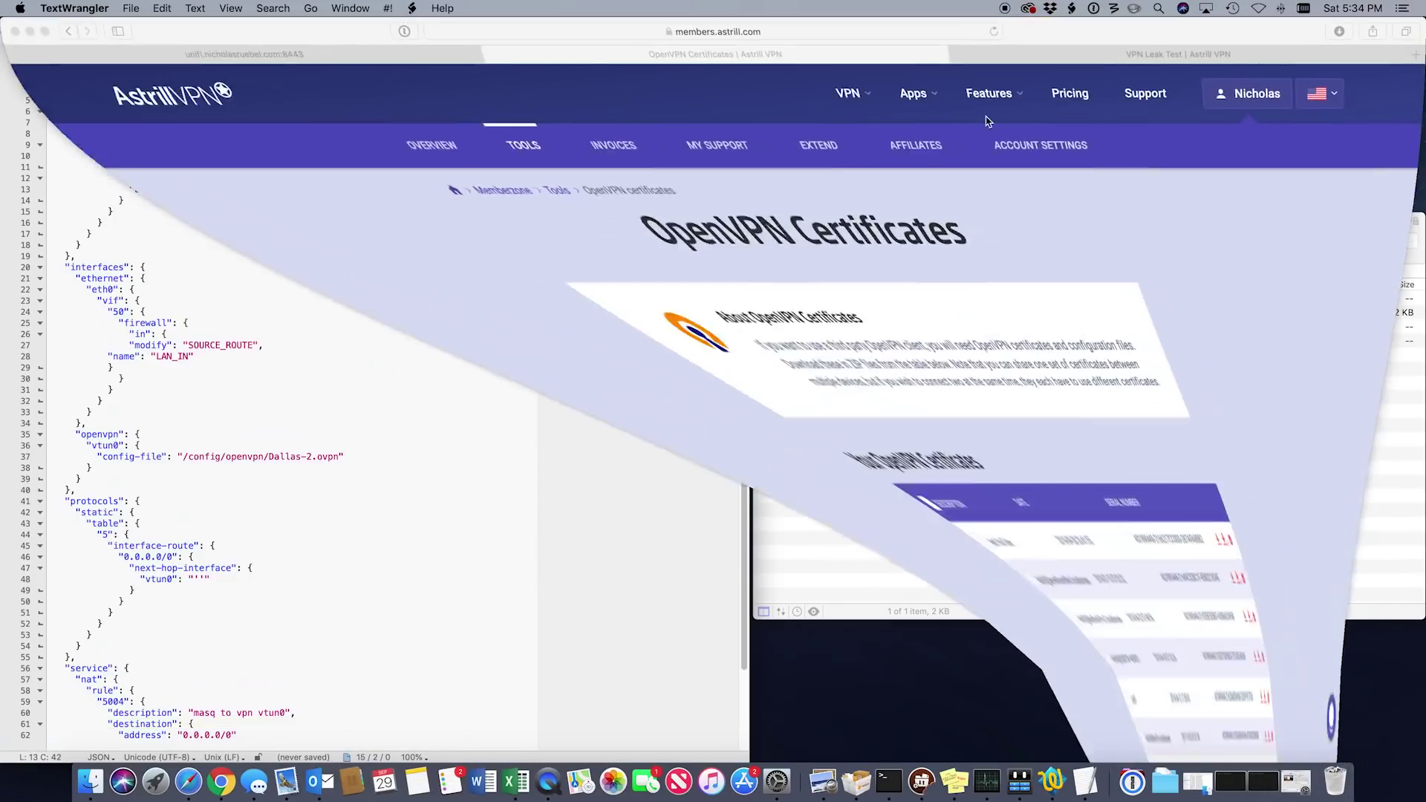
click(346, 57)
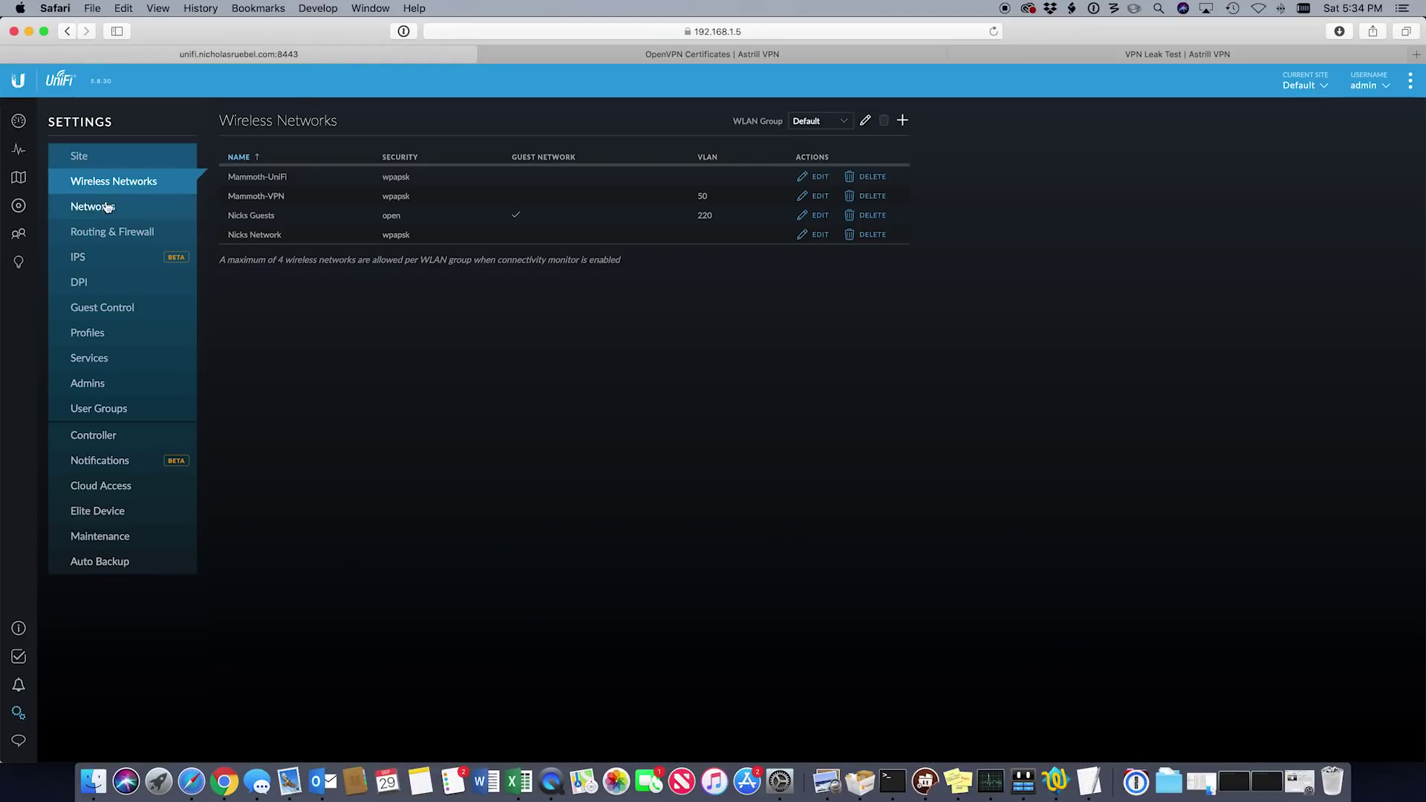
click(107, 207)
drag(605, 274, 654, 278)
click(654, 278)
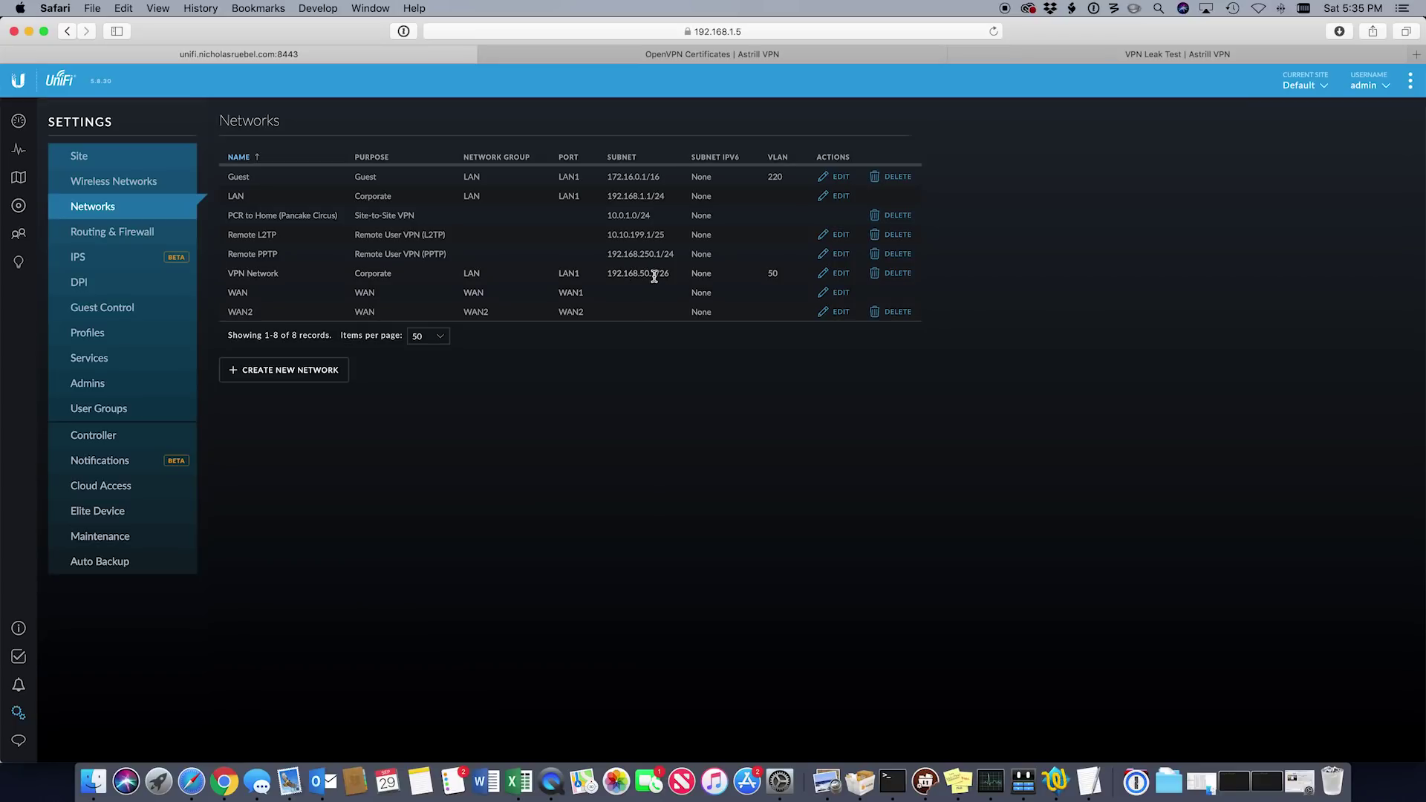
click(29, 32)
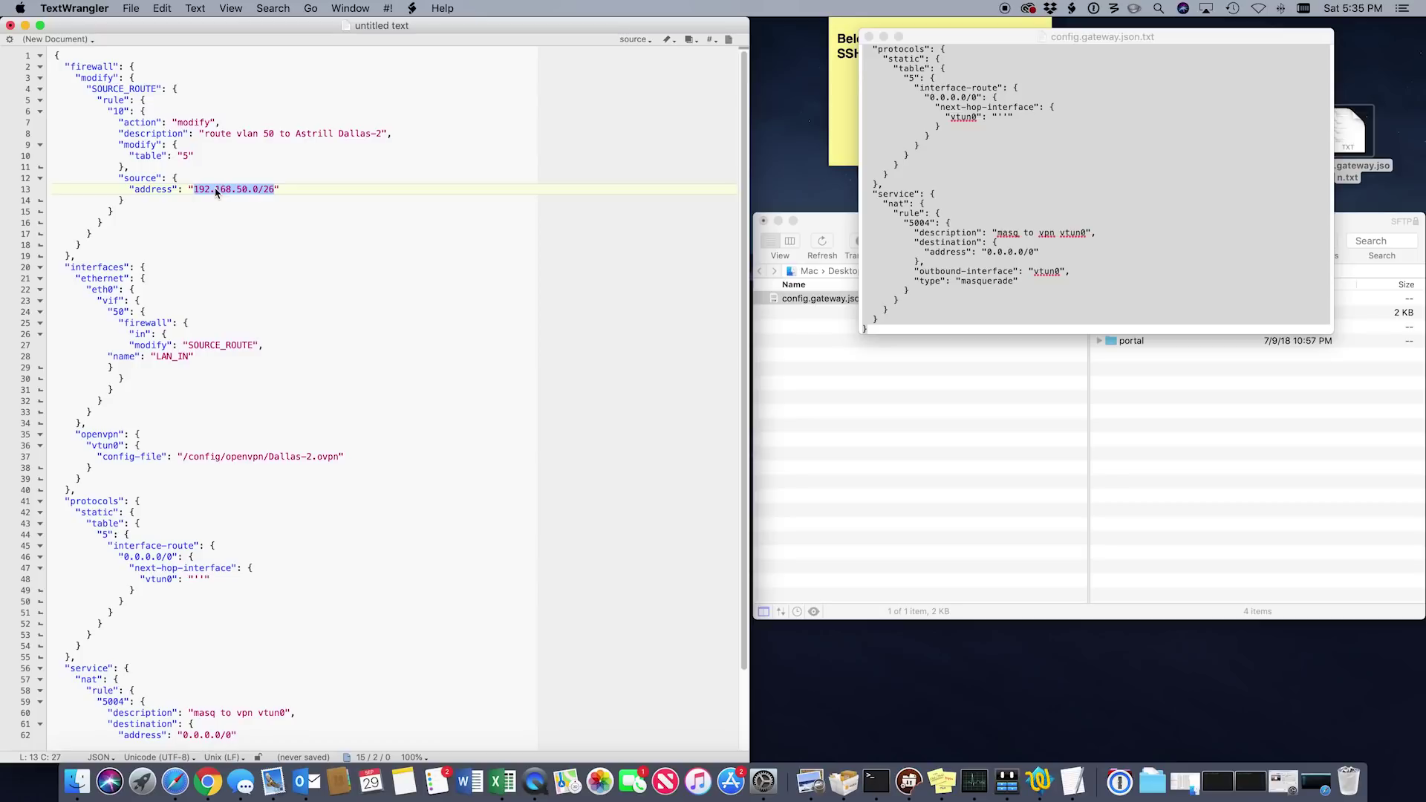
Examine the VLAN key 50 under eth0's vif in the JSON document's interfaces section
click(125, 311)
drag(84, 267, 126, 315)
click(126, 313)
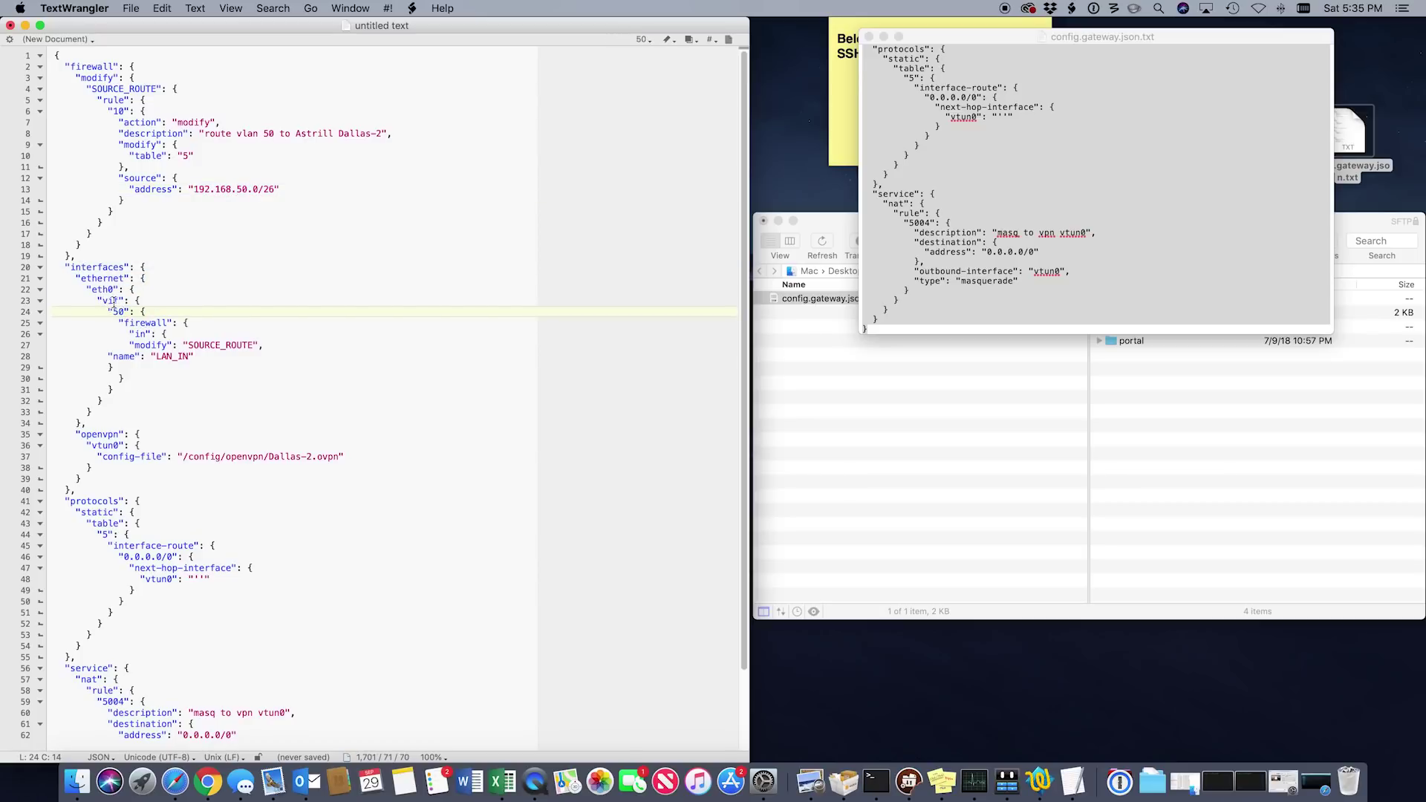
double_click(119, 312)
Check the vtun0 config-file path in the openvpn section and put the JSON document away
scroll(122, 321, down, 4)
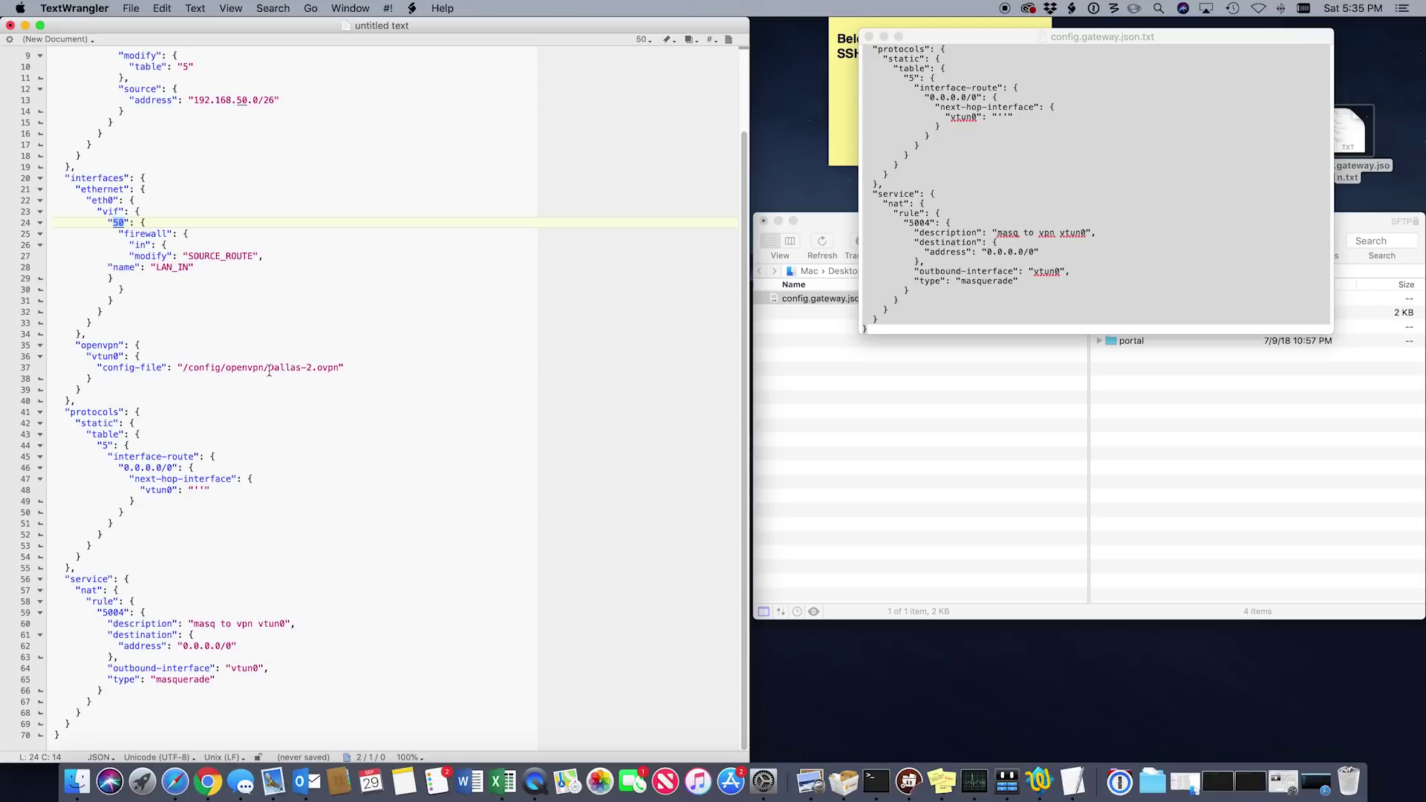
drag(186, 369, 286, 372)
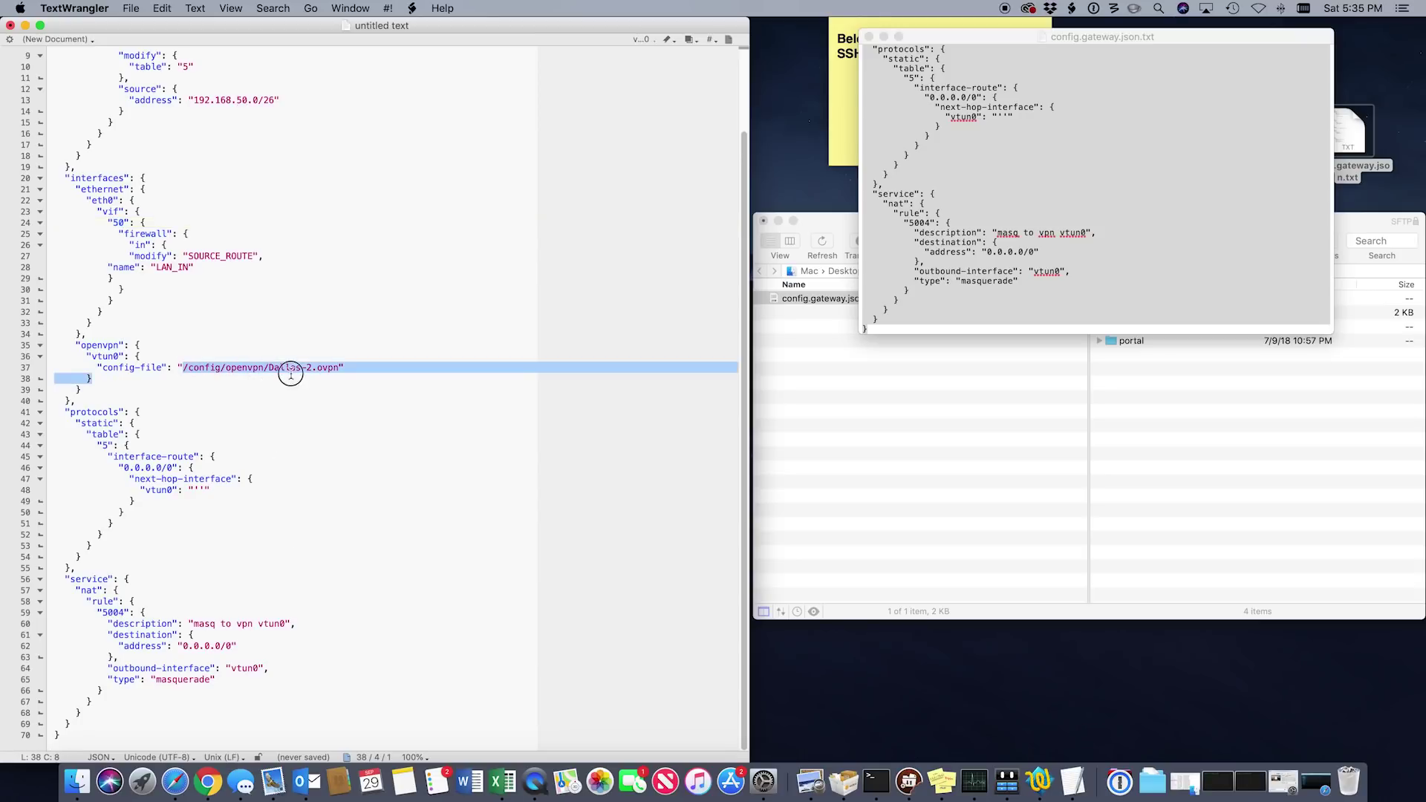
click(320, 368)
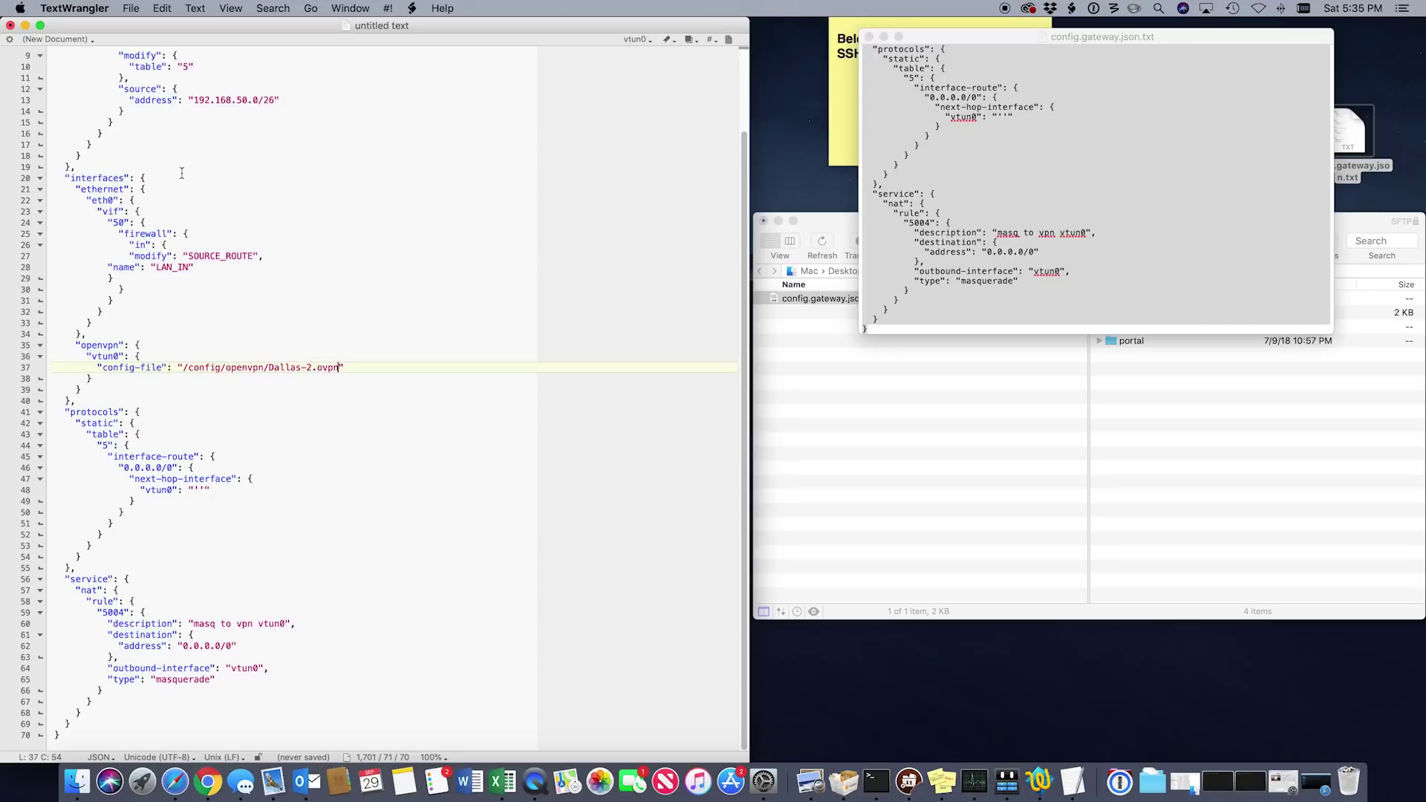
click(25, 25)
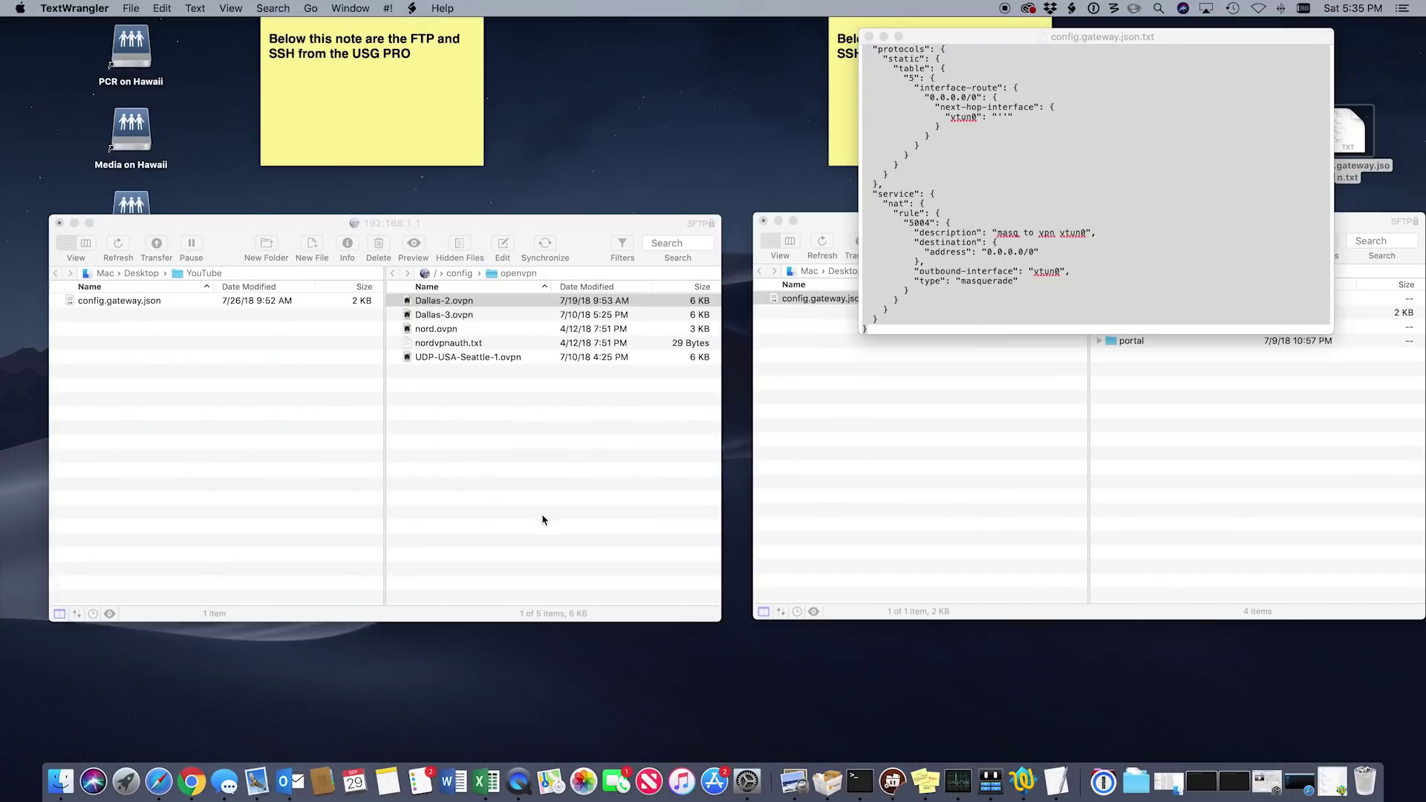
Set the remote side of both SFTP sessions, 192.168.1.1 and 192.168.1.5, to the root directory and put the config.gateway.json.txt window away
click(425, 274)
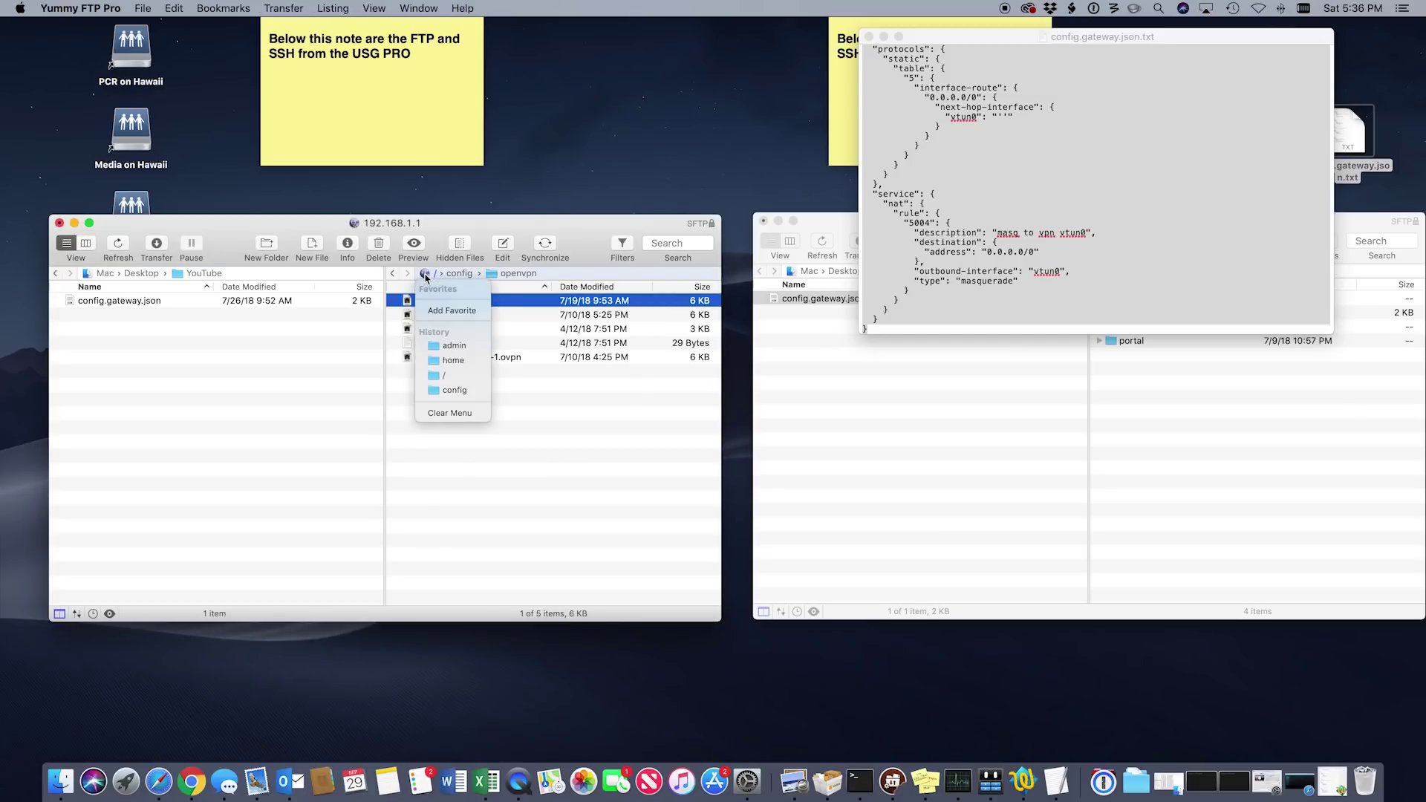
click(446, 377)
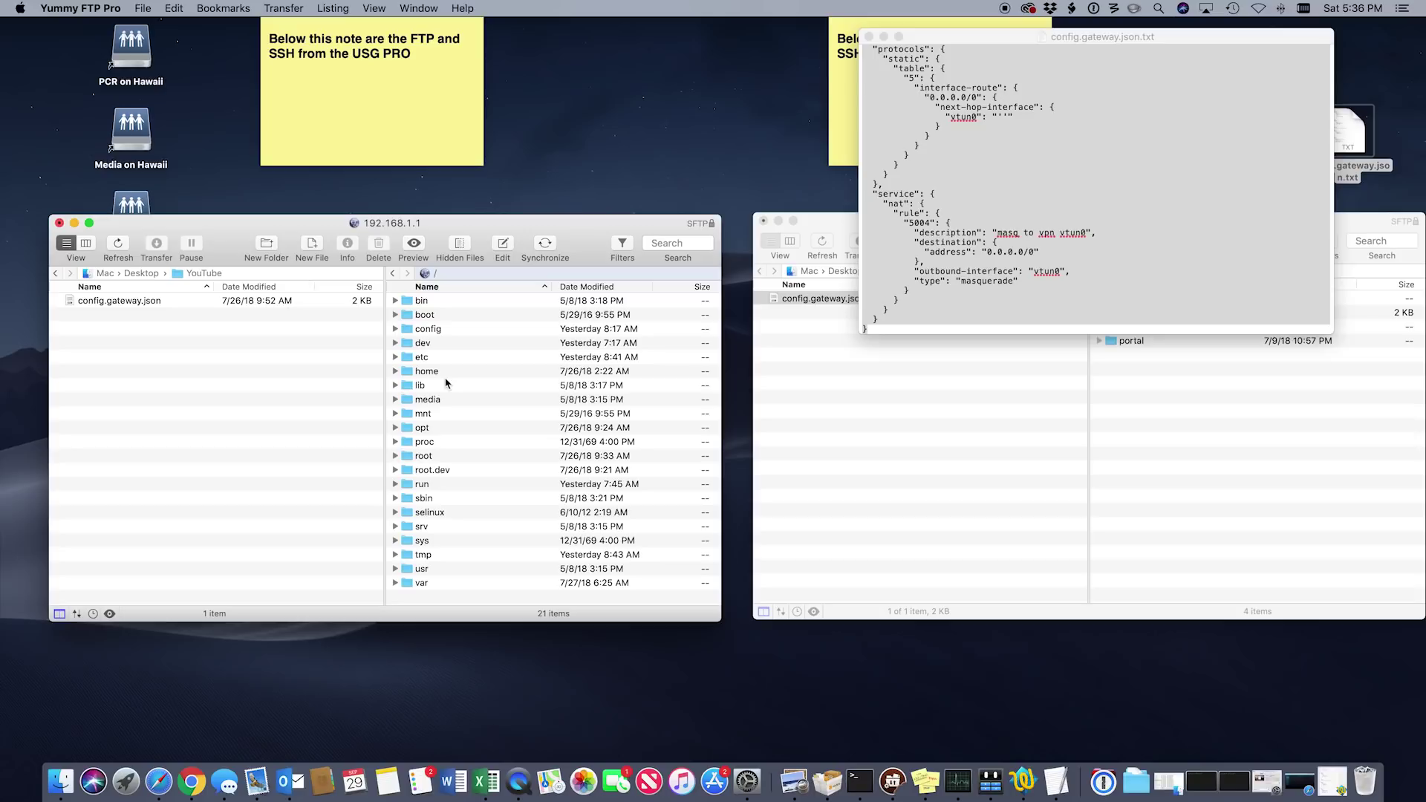
click(818, 449)
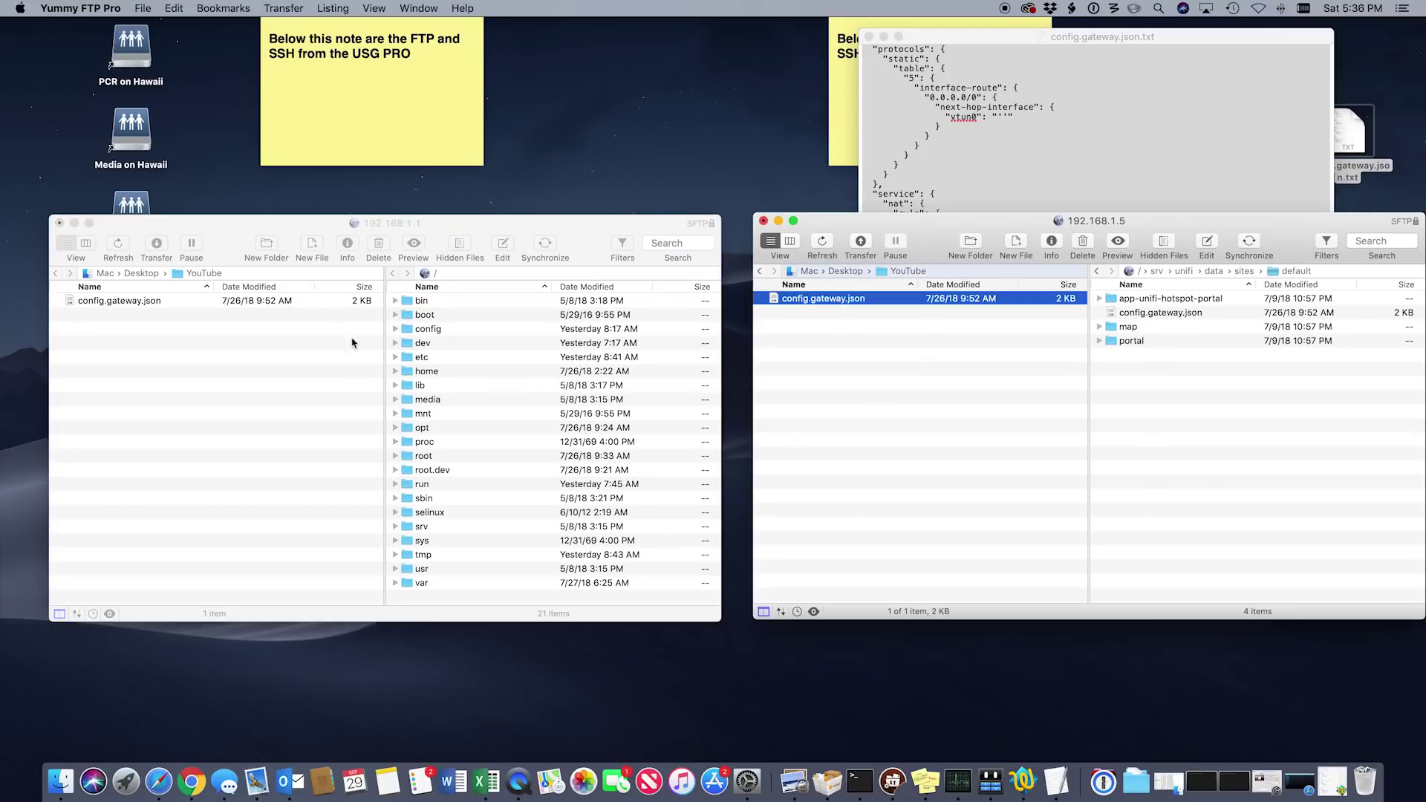
click(884, 37)
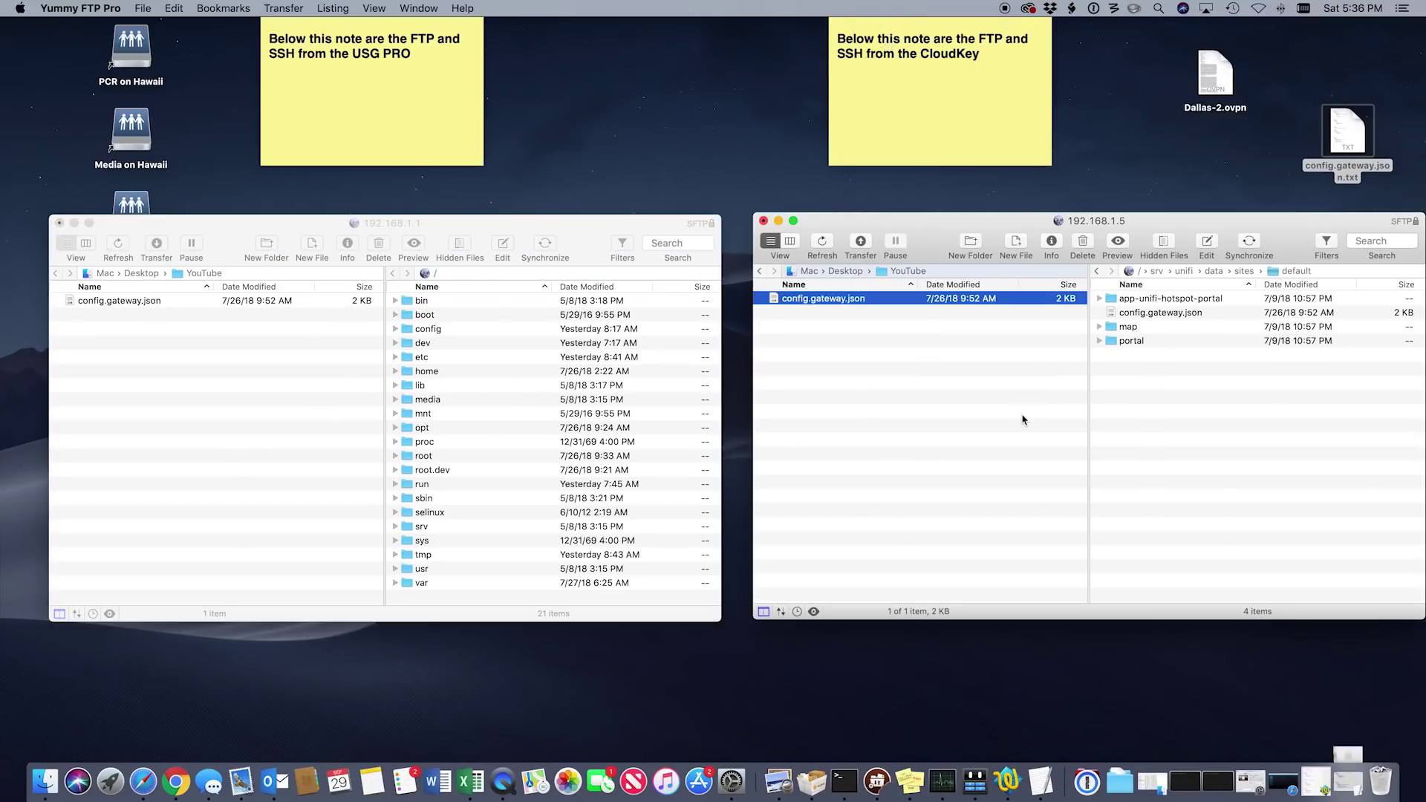
click(1132, 275)
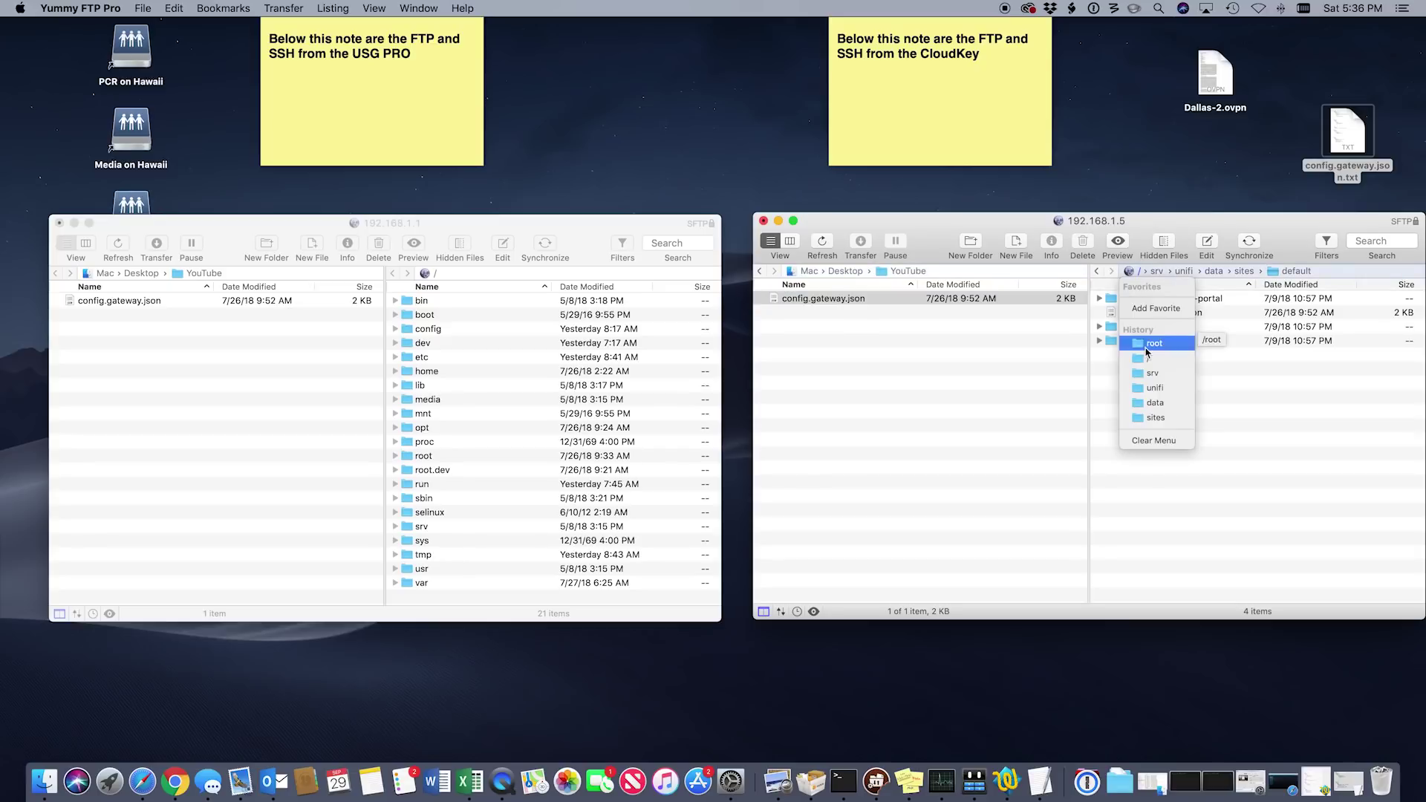
click(1148, 361)
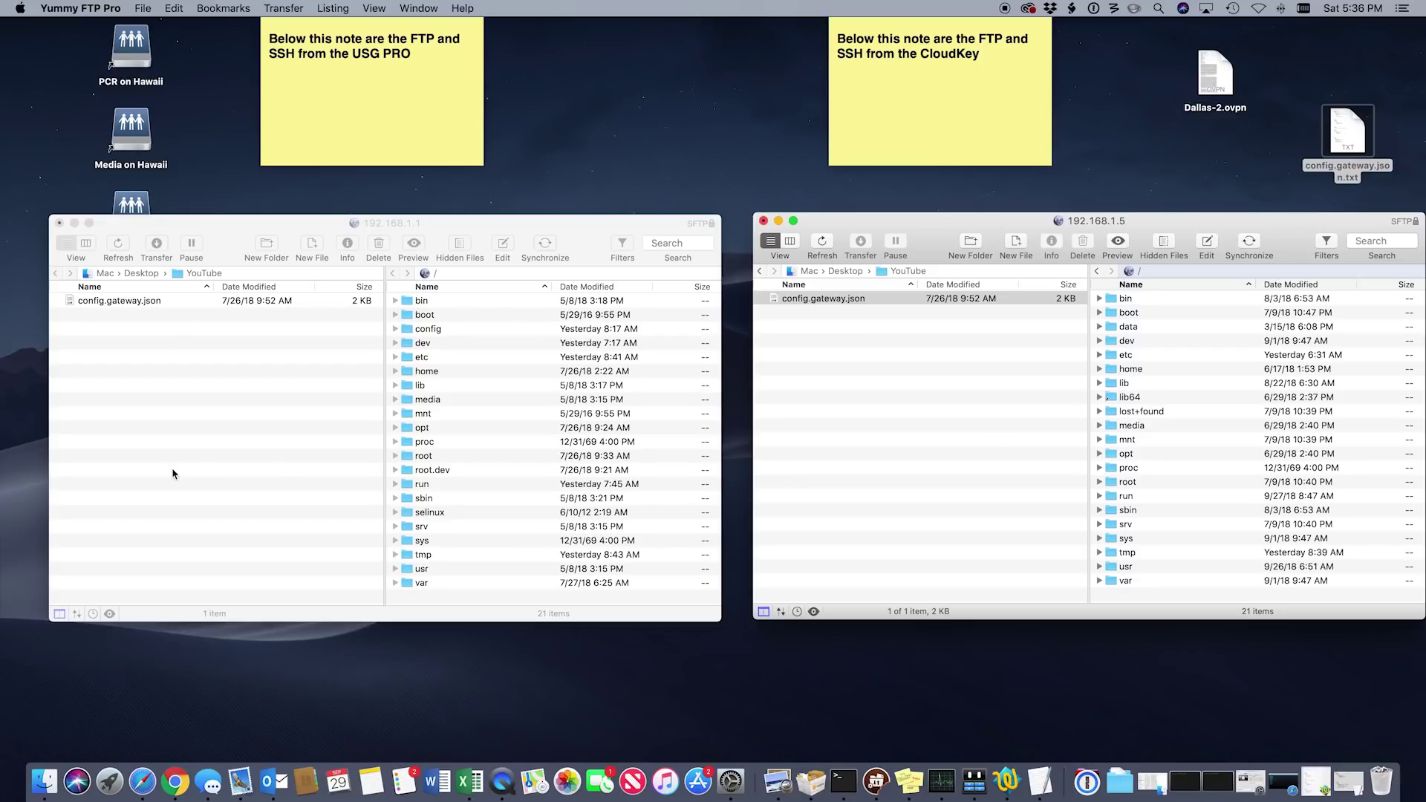
Open /config/openvpn on the USG Pro at 192.168.1.1 and locate Dallas-2.ovpn there and on the desktop
click(237, 394)
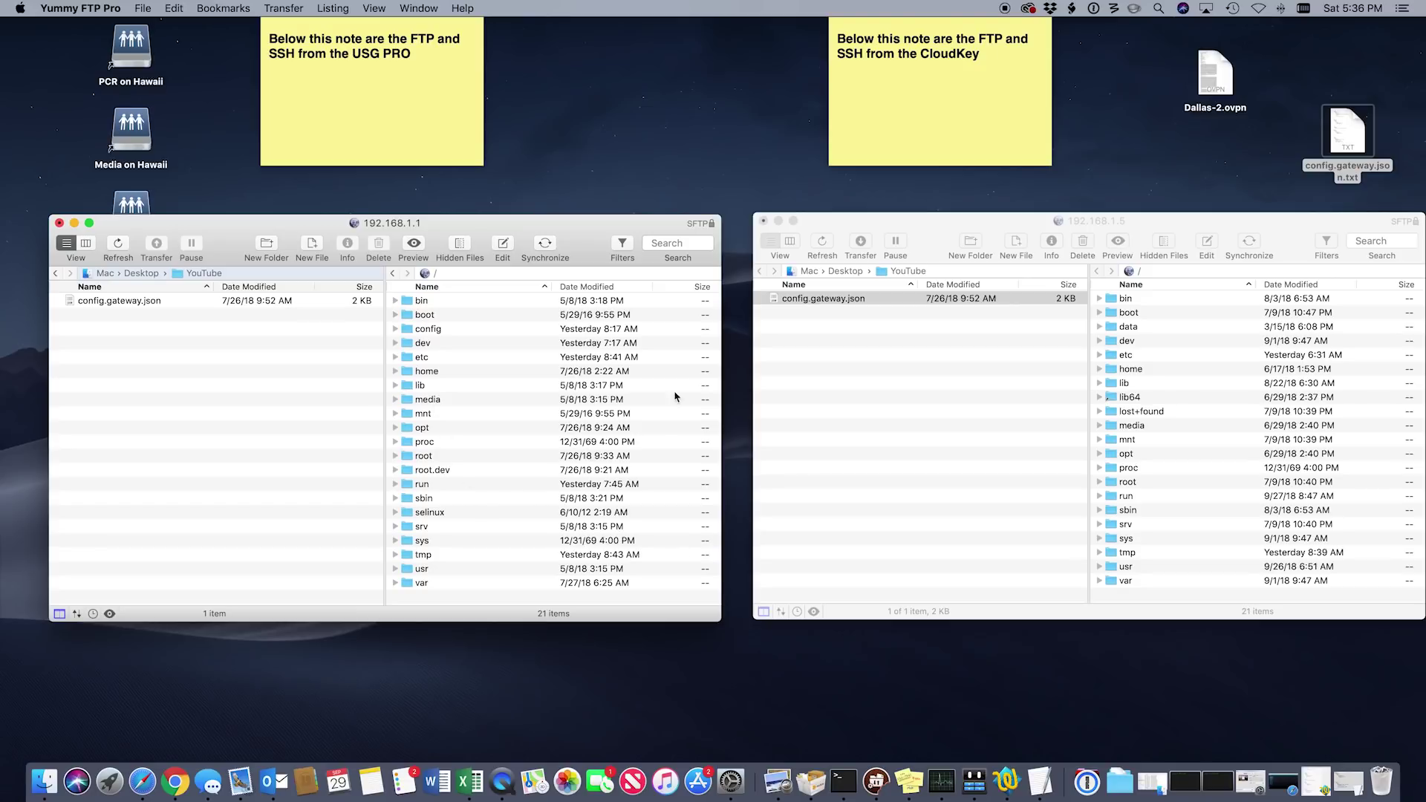
double_click(427, 331)
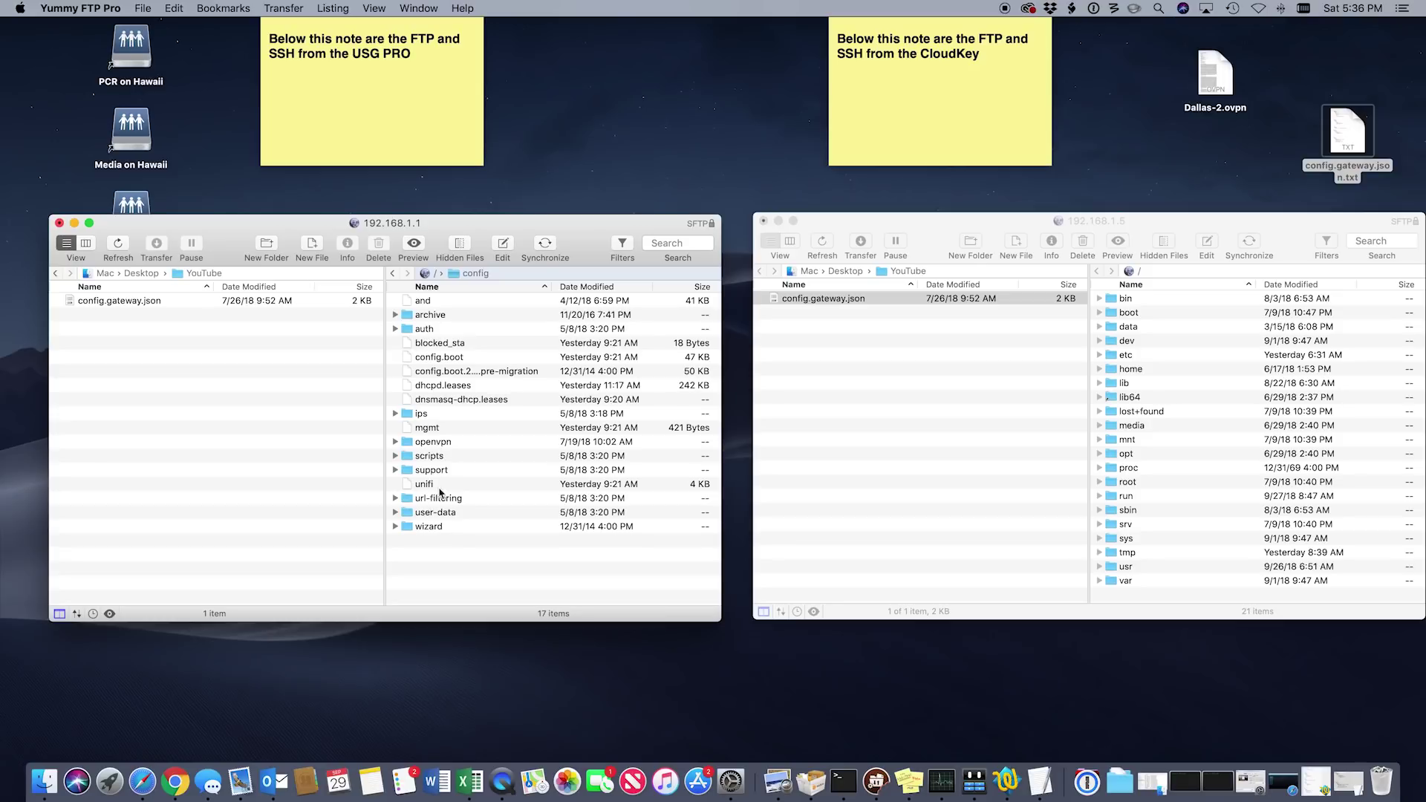
click(432, 442)
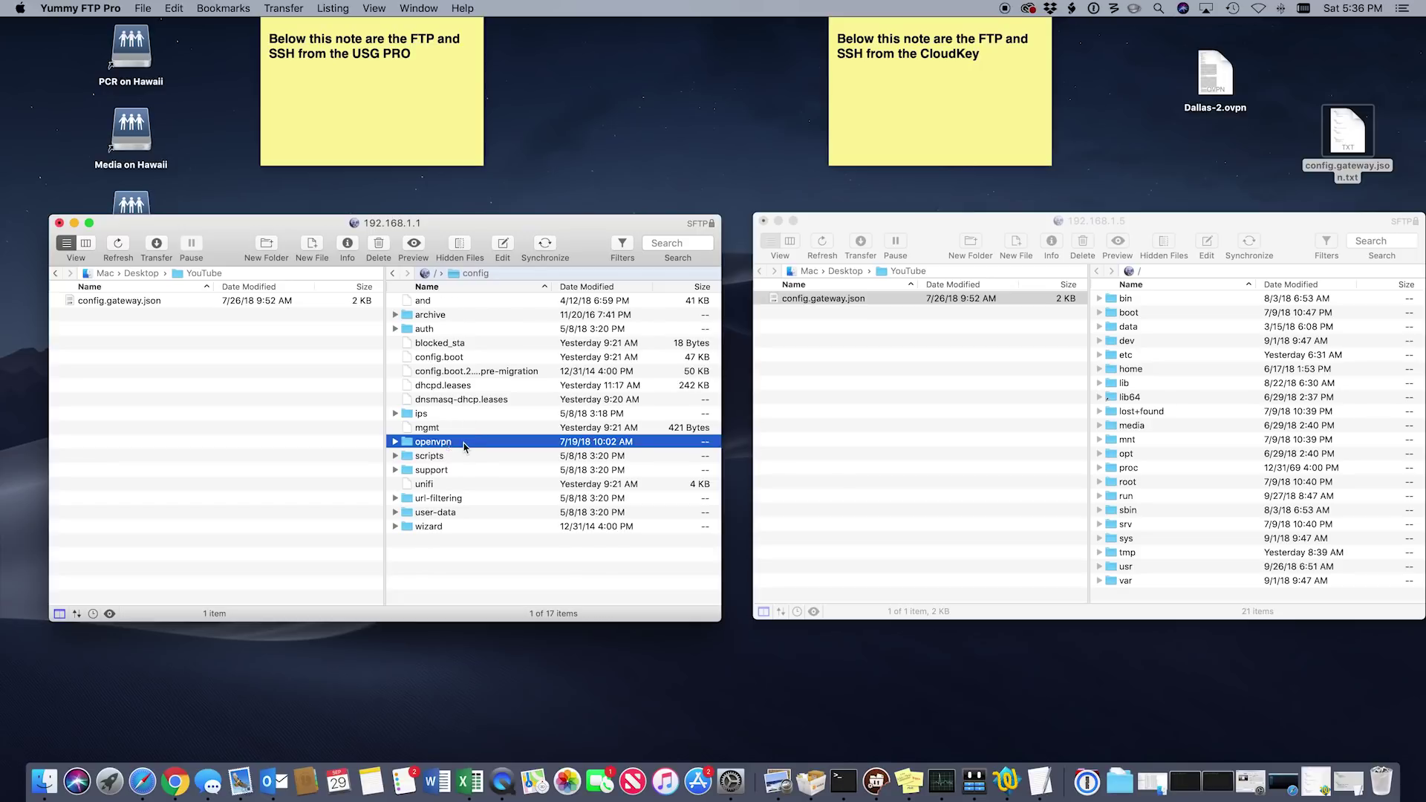
double_click(464, 443)
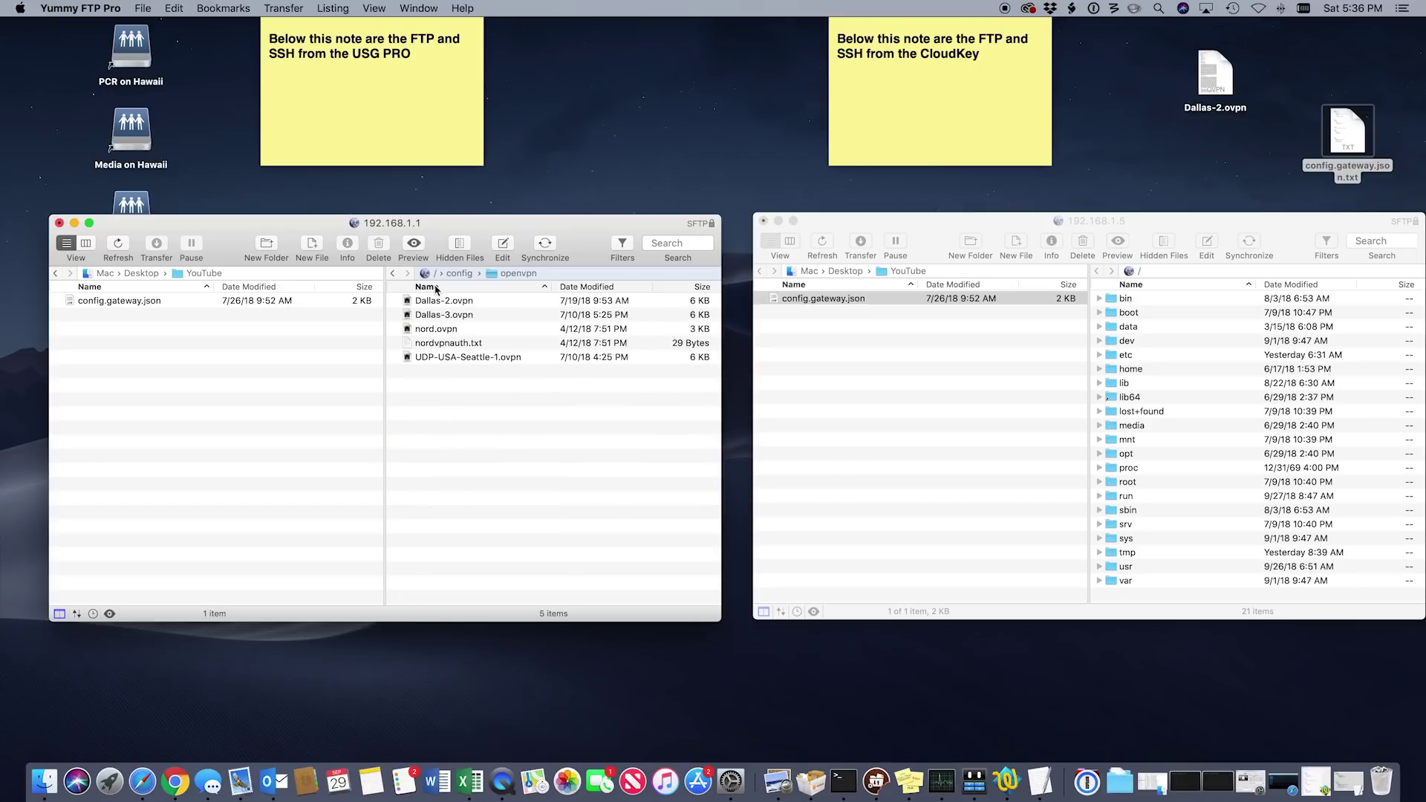
click(424, 306)
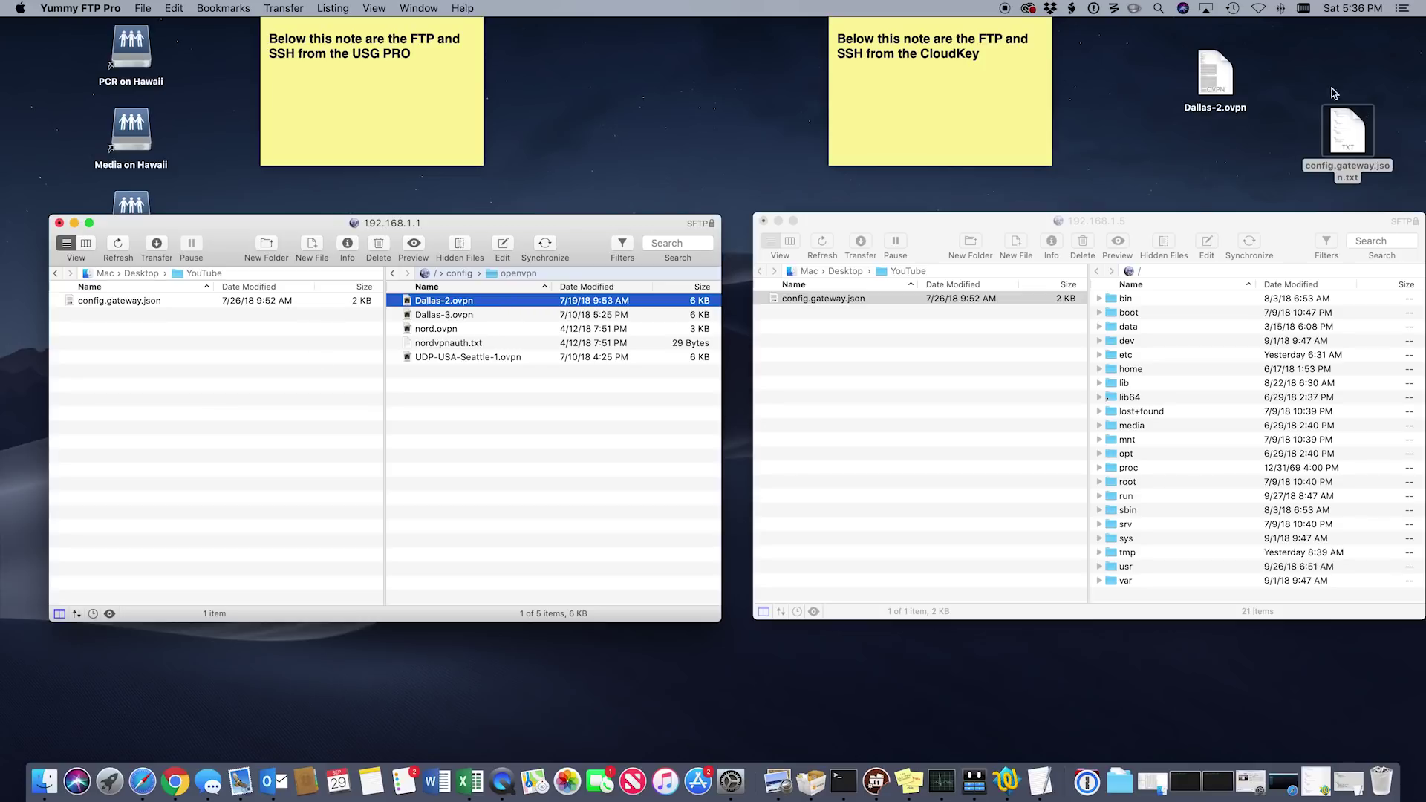
drag(1229, 65, 1225, 67)
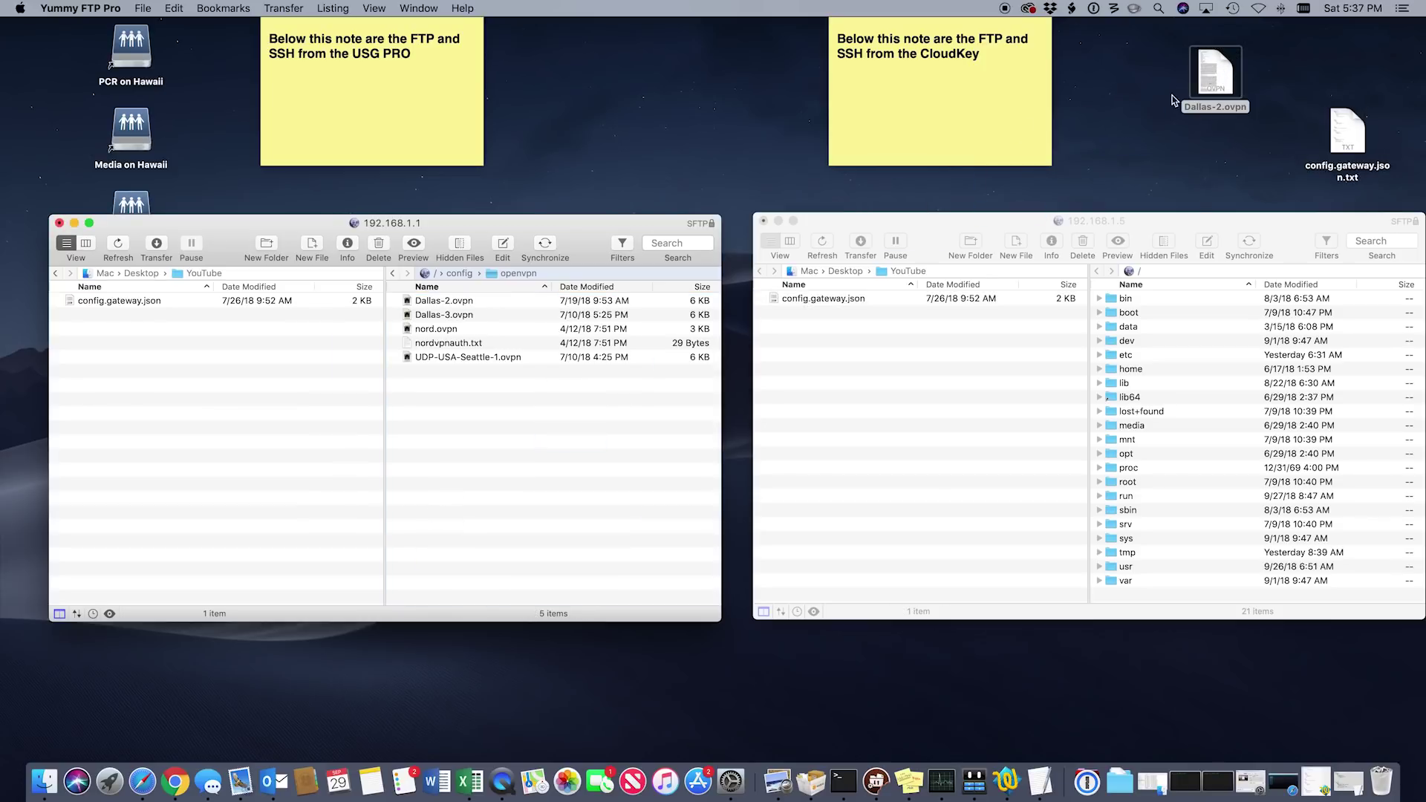
Open the gateway's Dallas-2.ovpn for remote editing with upload on close, check its route-nopull line, and close it, discarding the untitled document
click(445, 301)
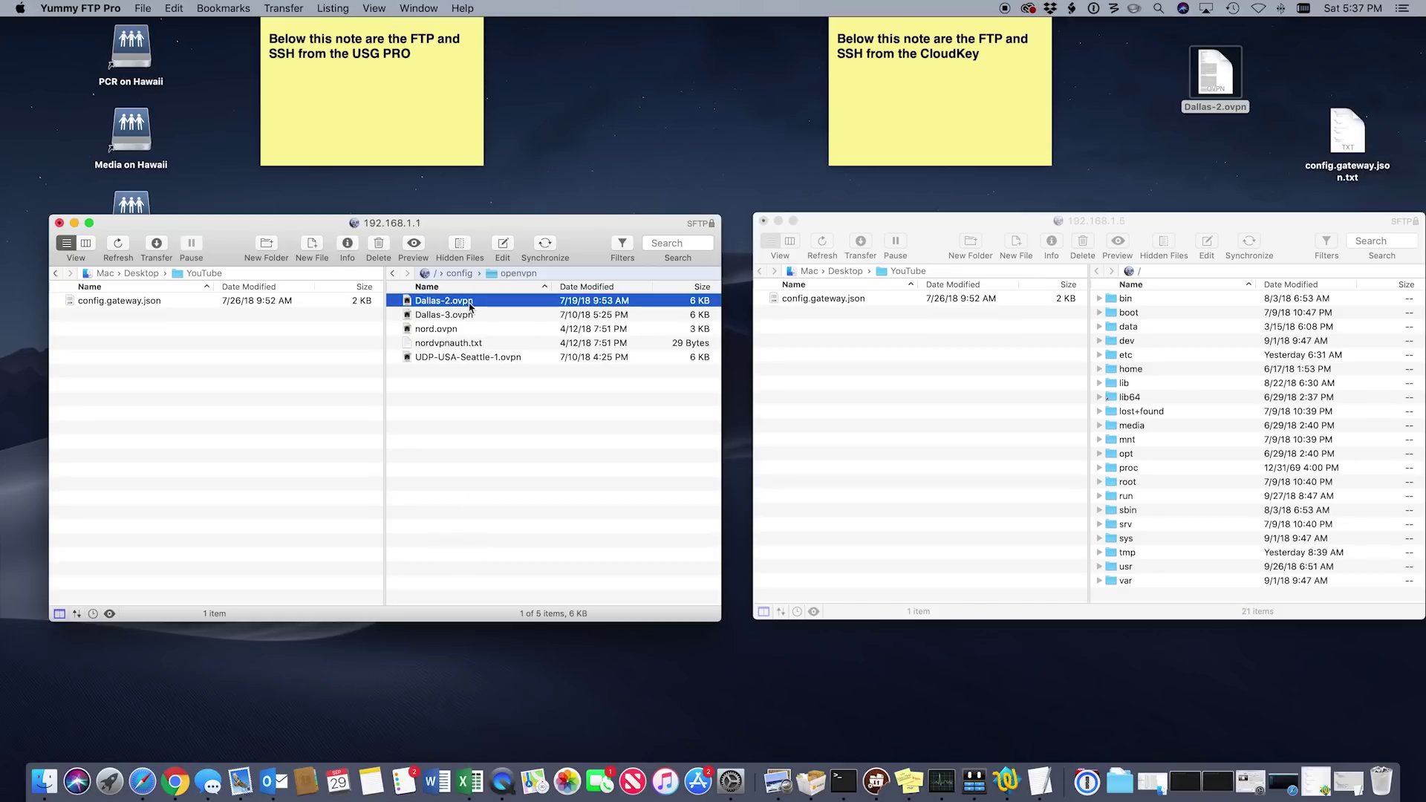
click(503, 245)
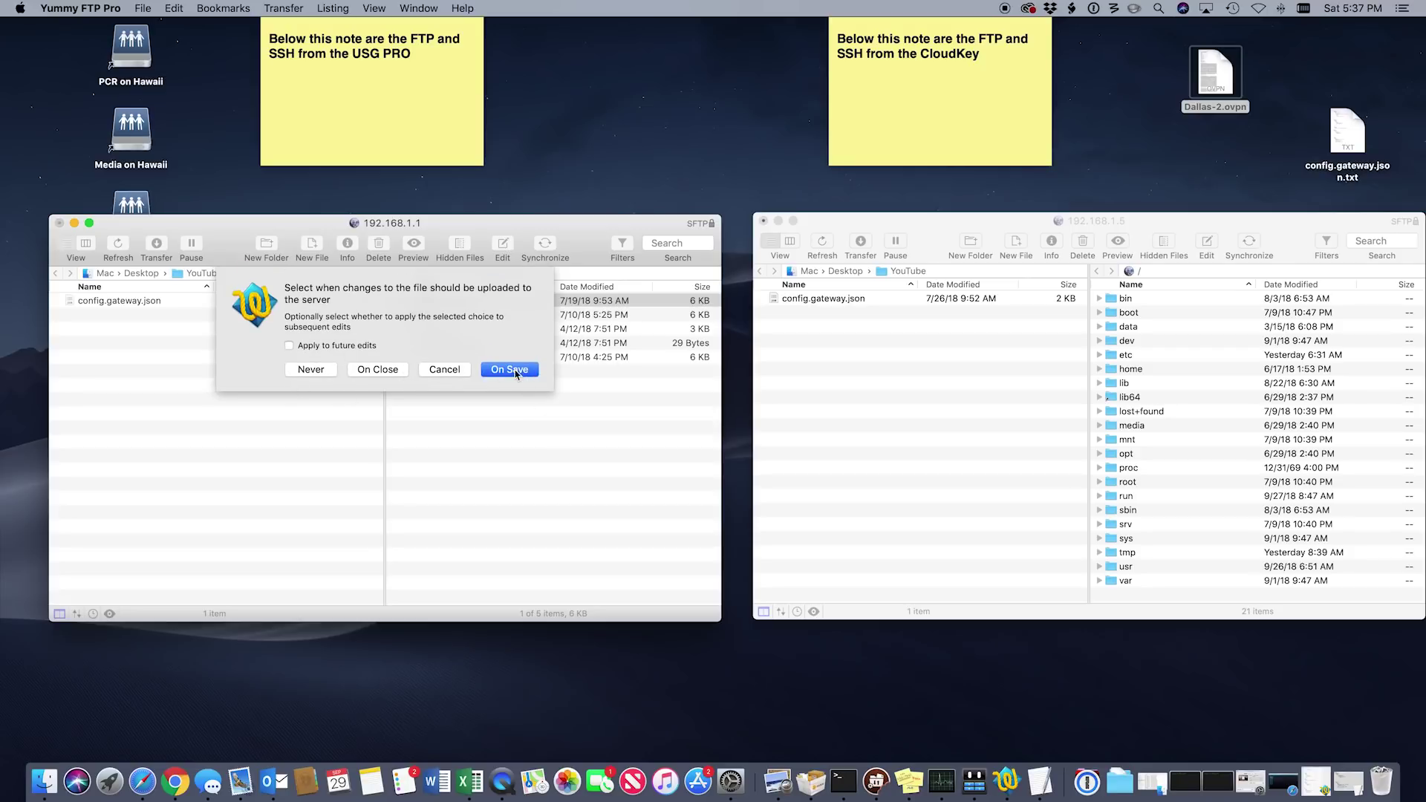
click(379, 374)
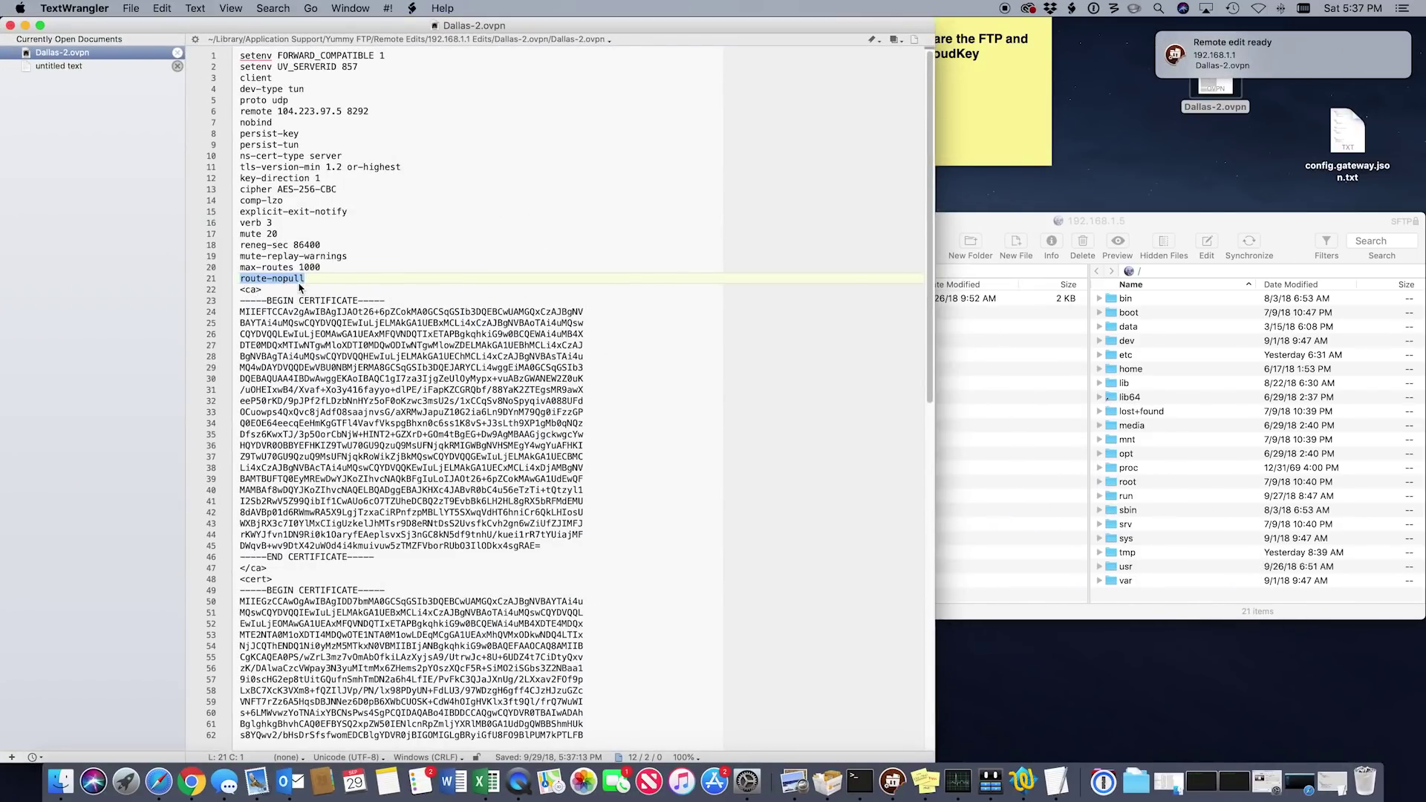
click(10, 25)
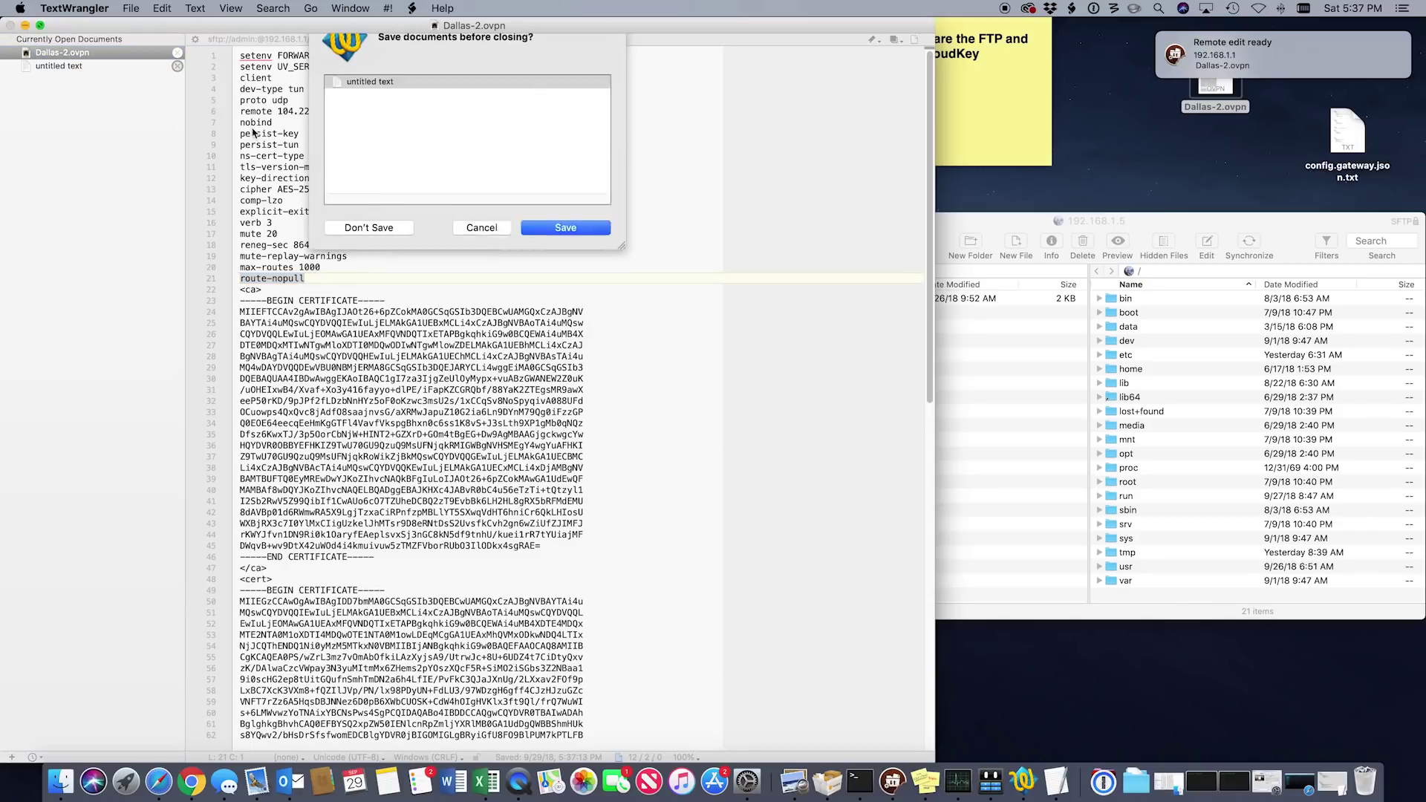
click(379, 258)
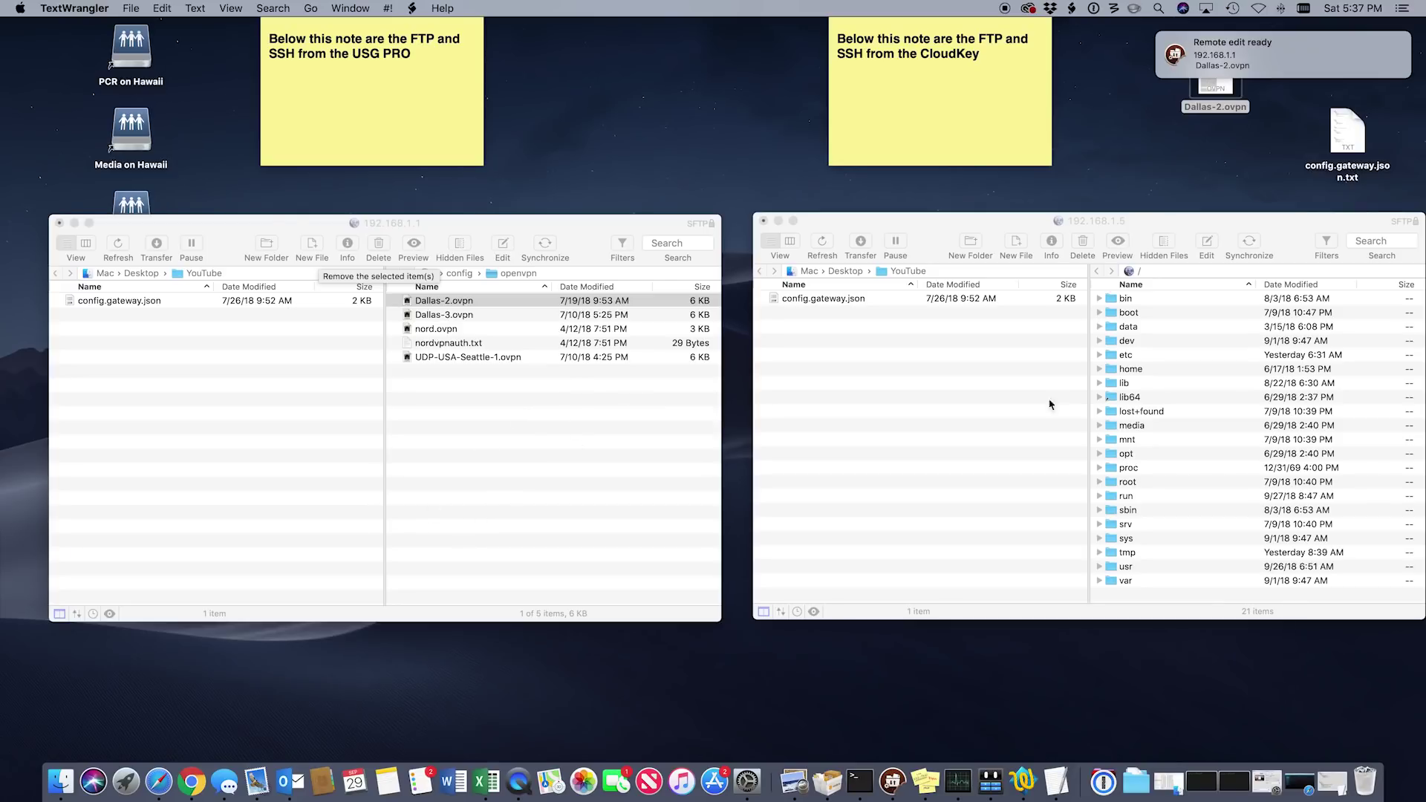
Browse the CloudKey session at 192.168.1.5 to the /srv/unifi/data/sites folder
click(1190, 222)
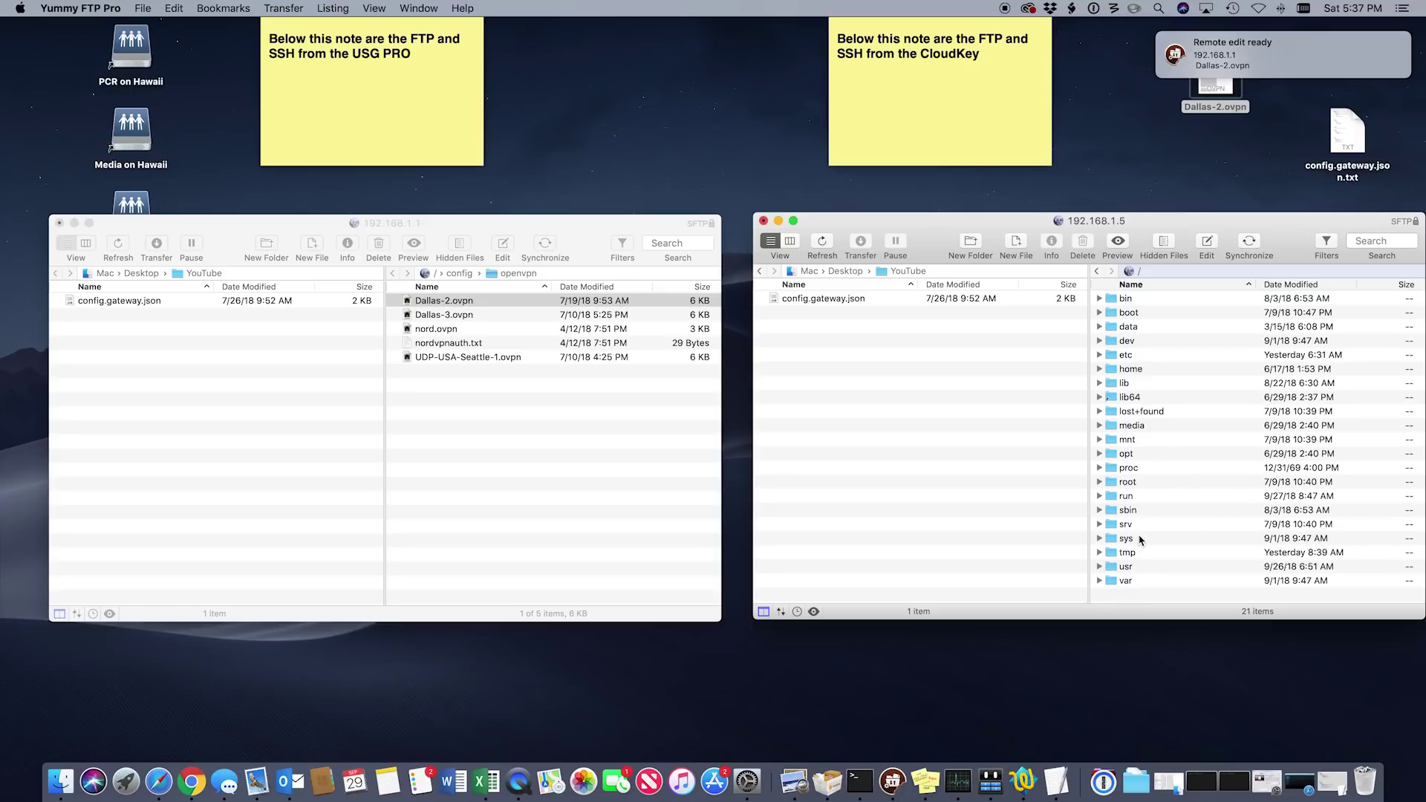
double_click(1129, 526)
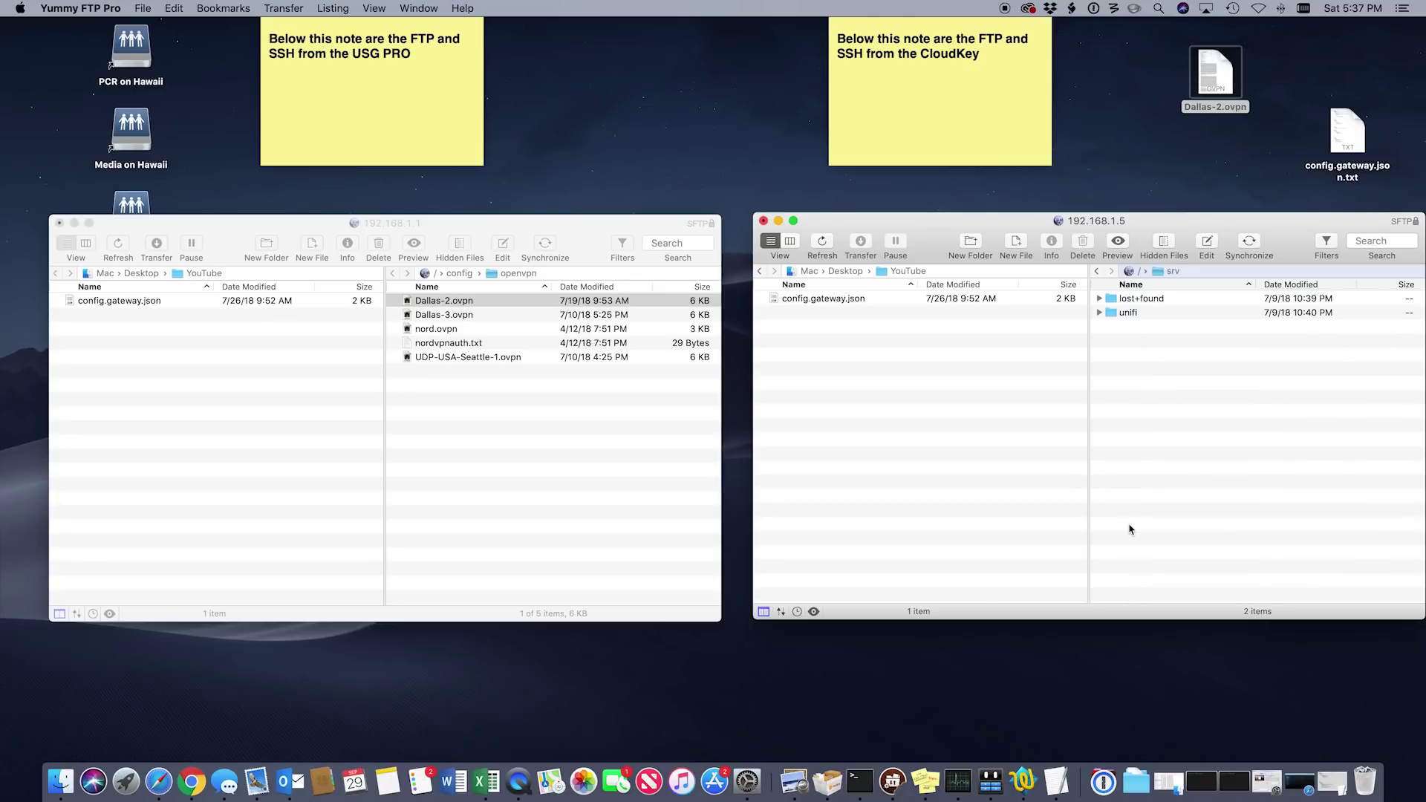
double_click(1127, 313)
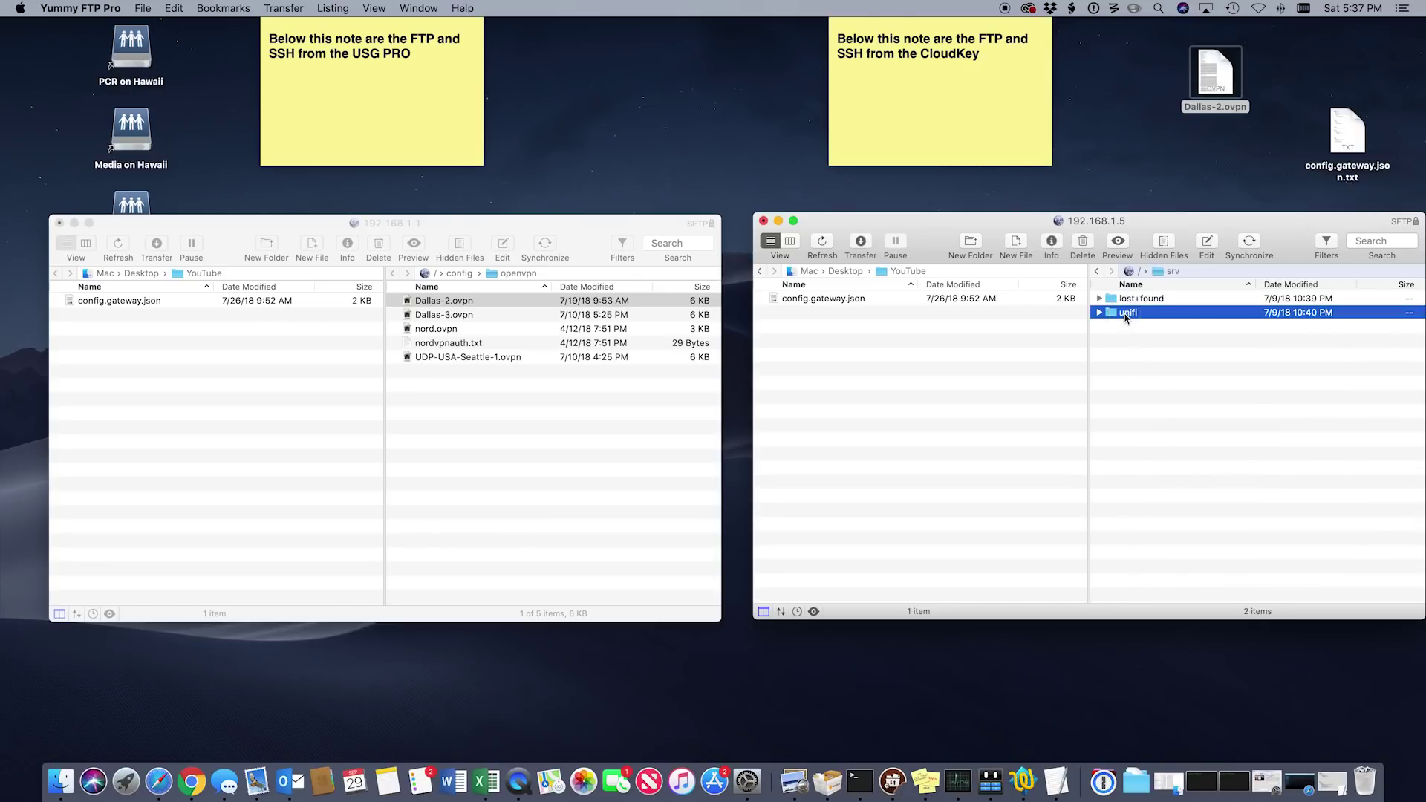
double_click(1138, 299)
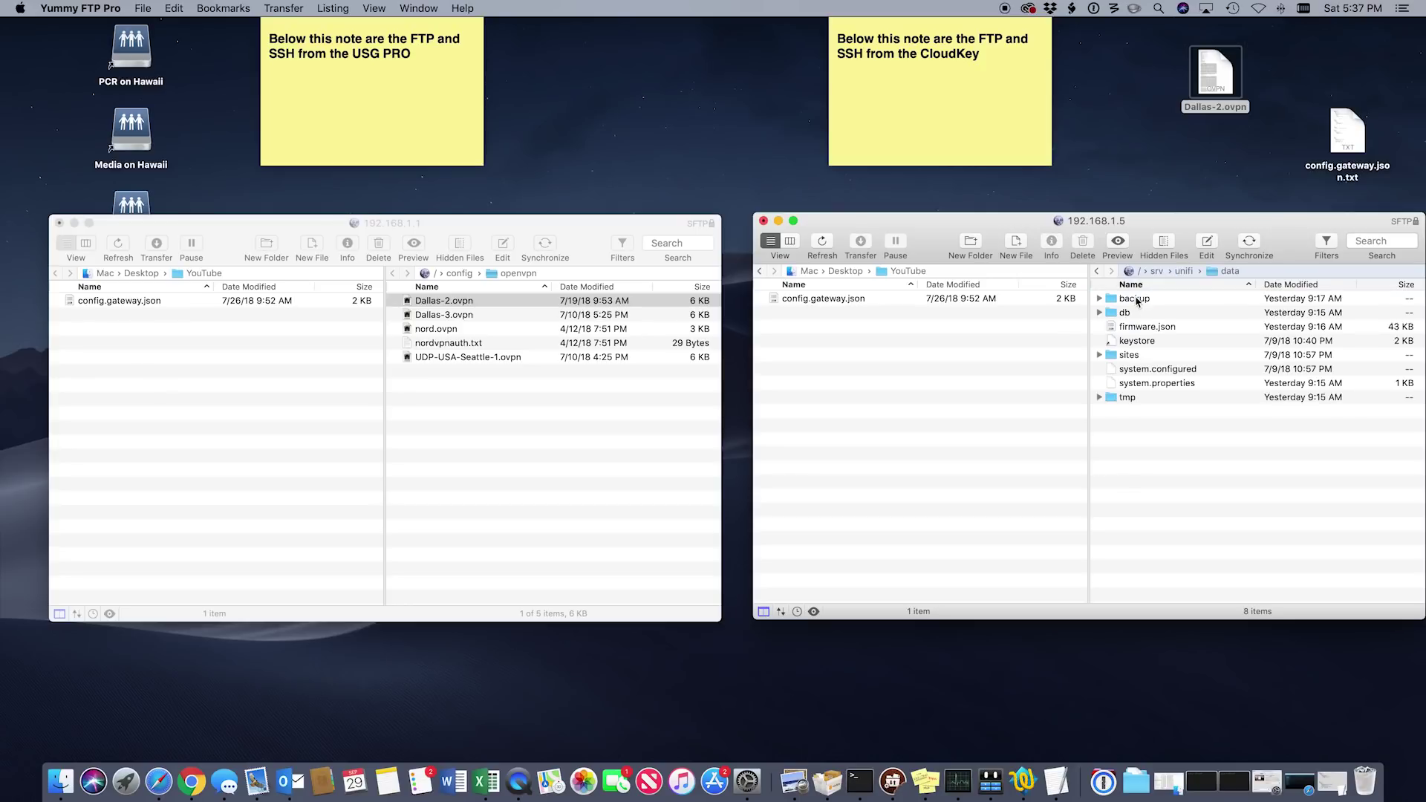
double_click(1125, 356)
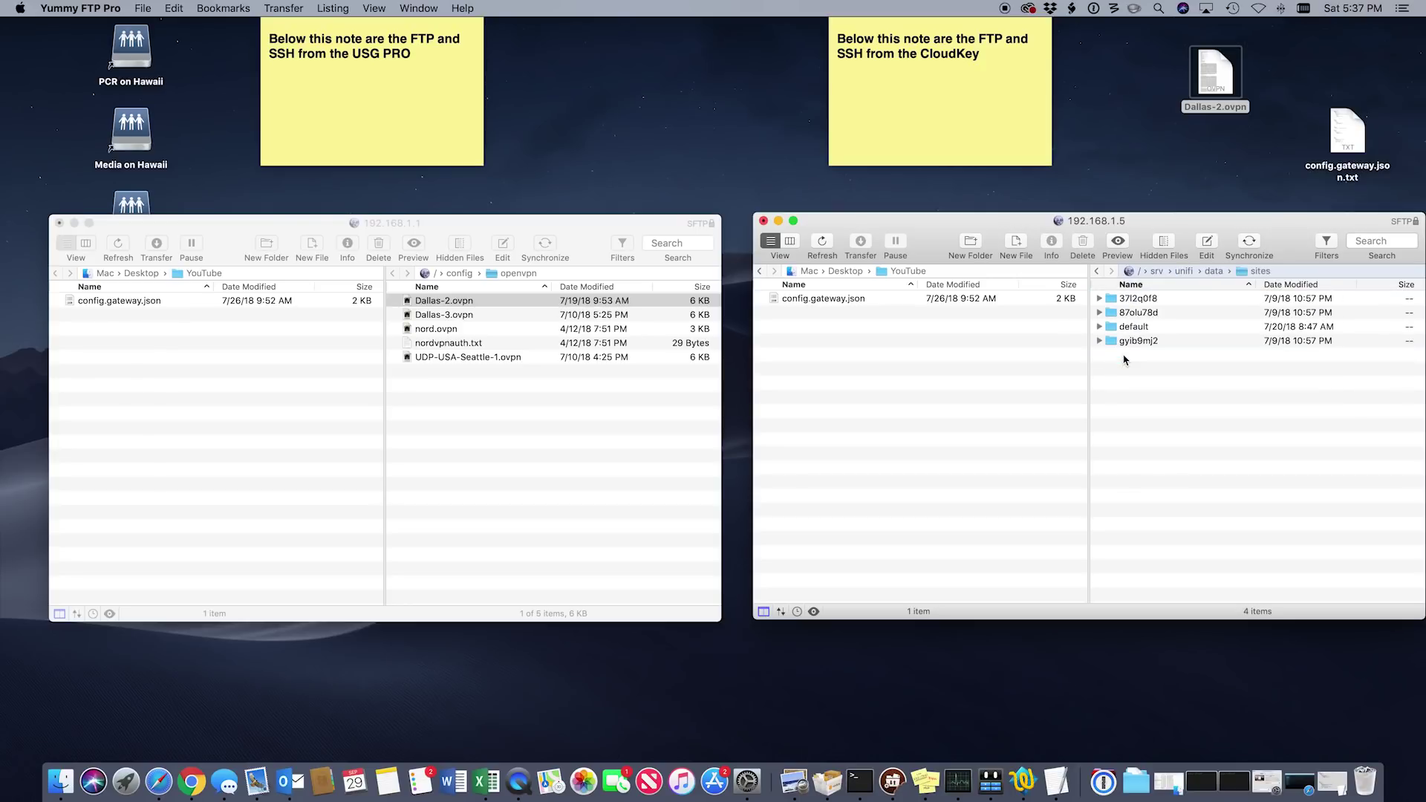
Look over the individual site folders on the CloudKey and select the default folder
click(1153, 299)
click(1143, 313)
click(1142, 326)
click(1134, 340)
click(1145, 327)
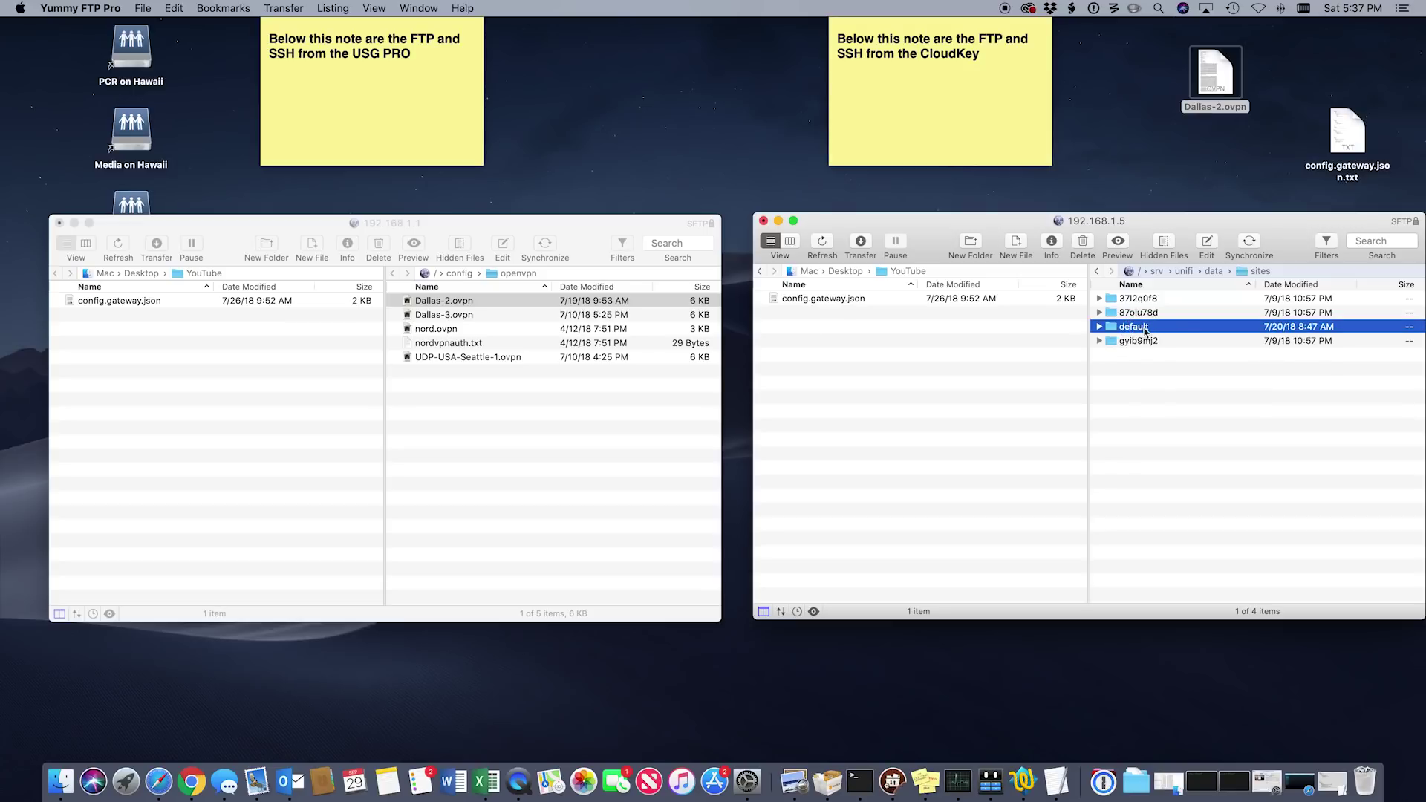
Switch to the UniFi controller in Safari, review the list of sites and choose the Default site
click(1301, 788)
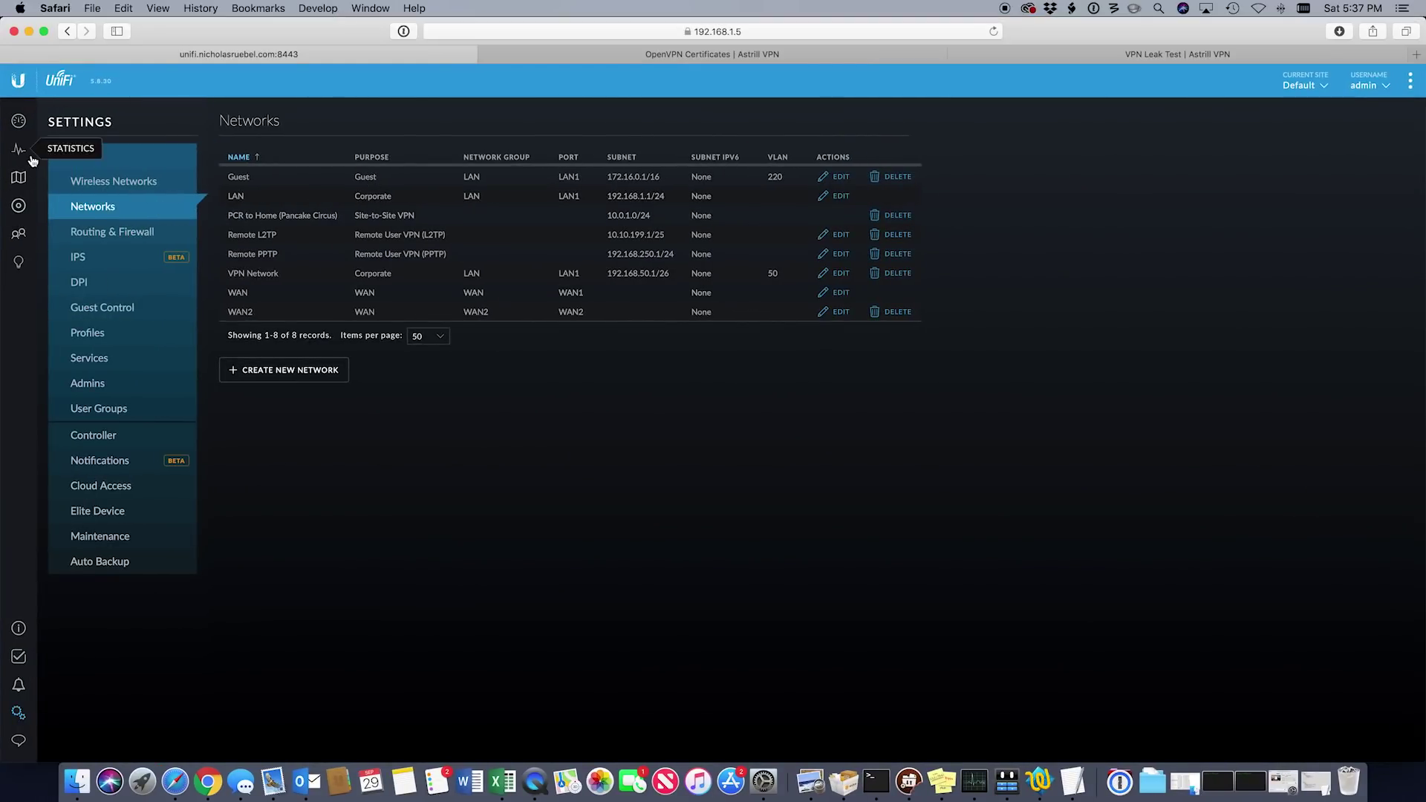
click(1307, 89)
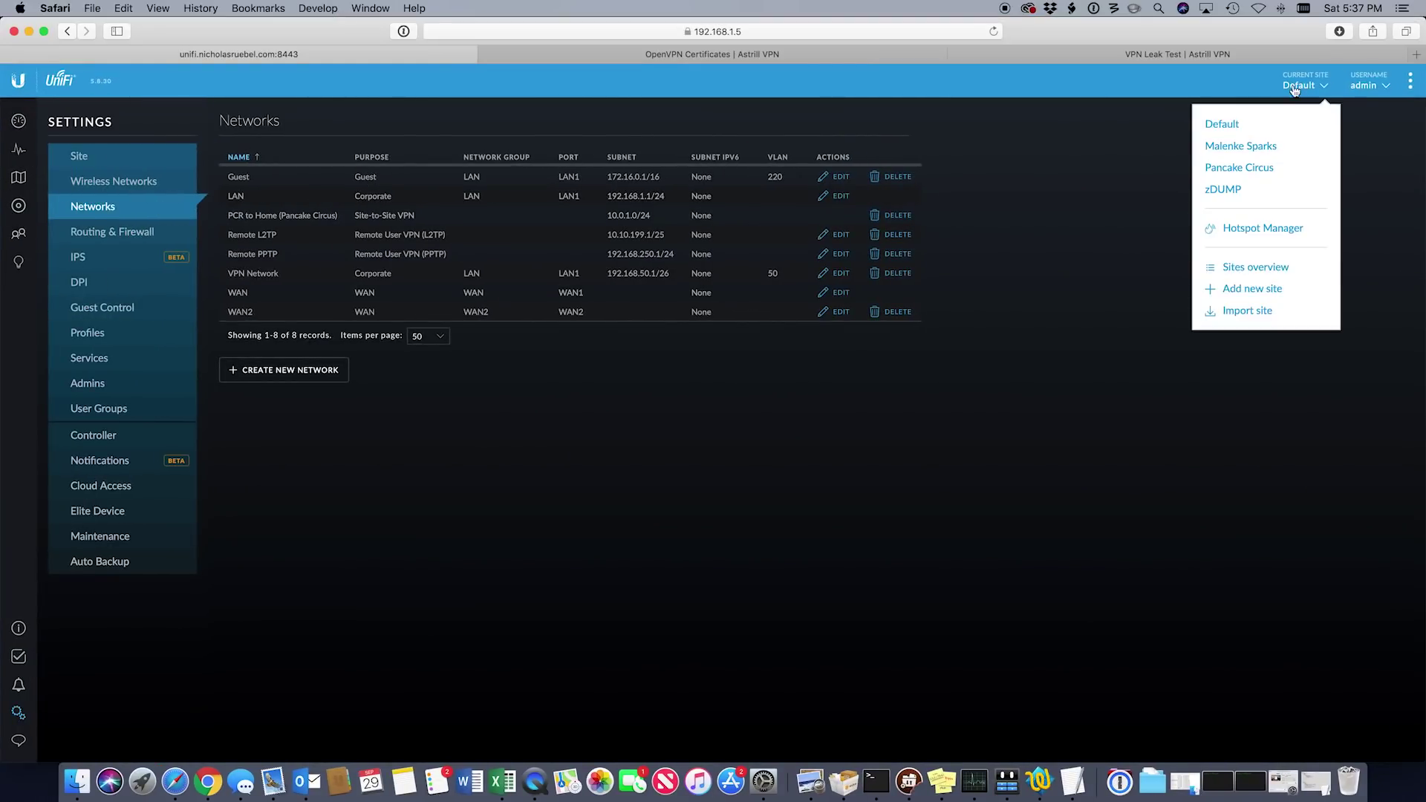
click(1229, 119)
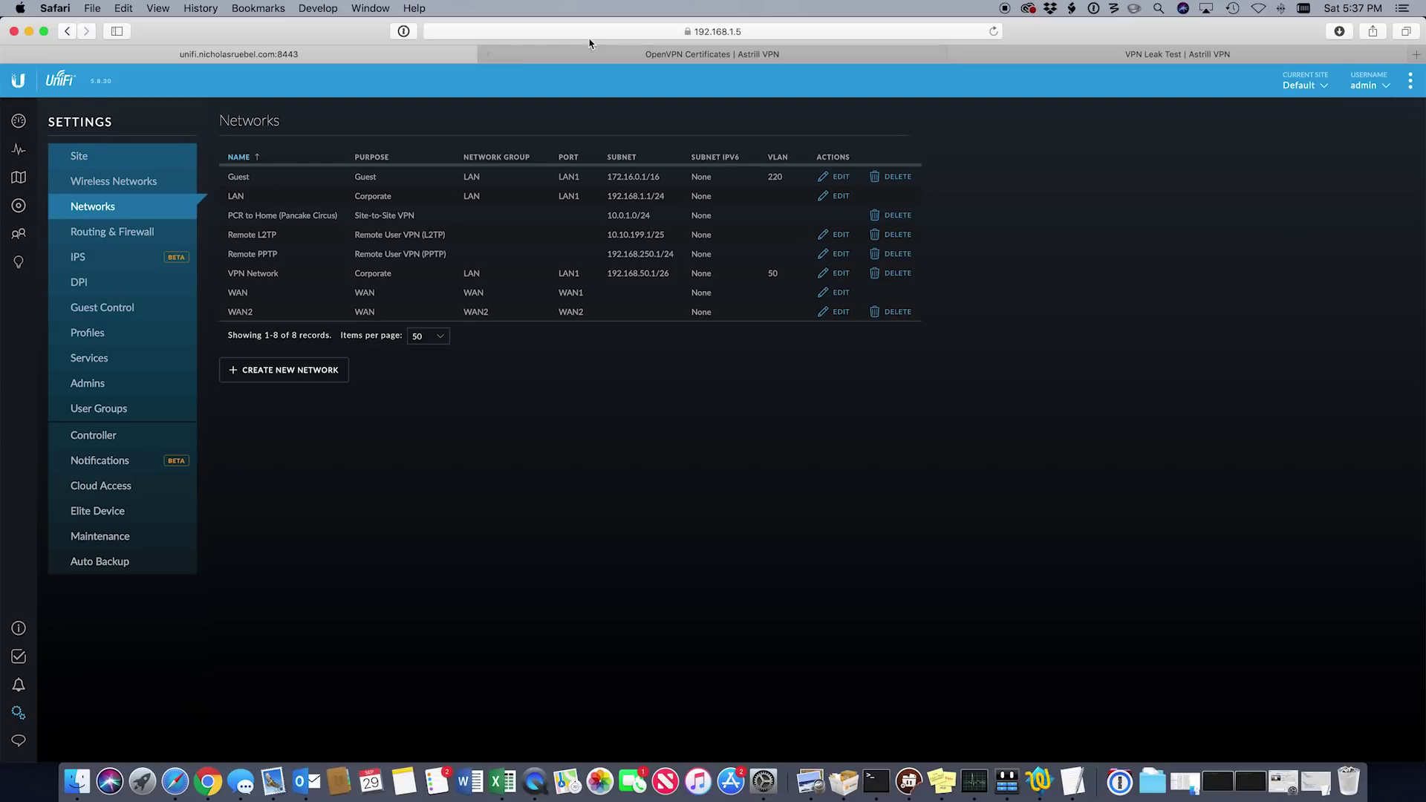
Open the Default site's dashboard in the controller and inspect the site identifier in its full web address
click(19, 121)
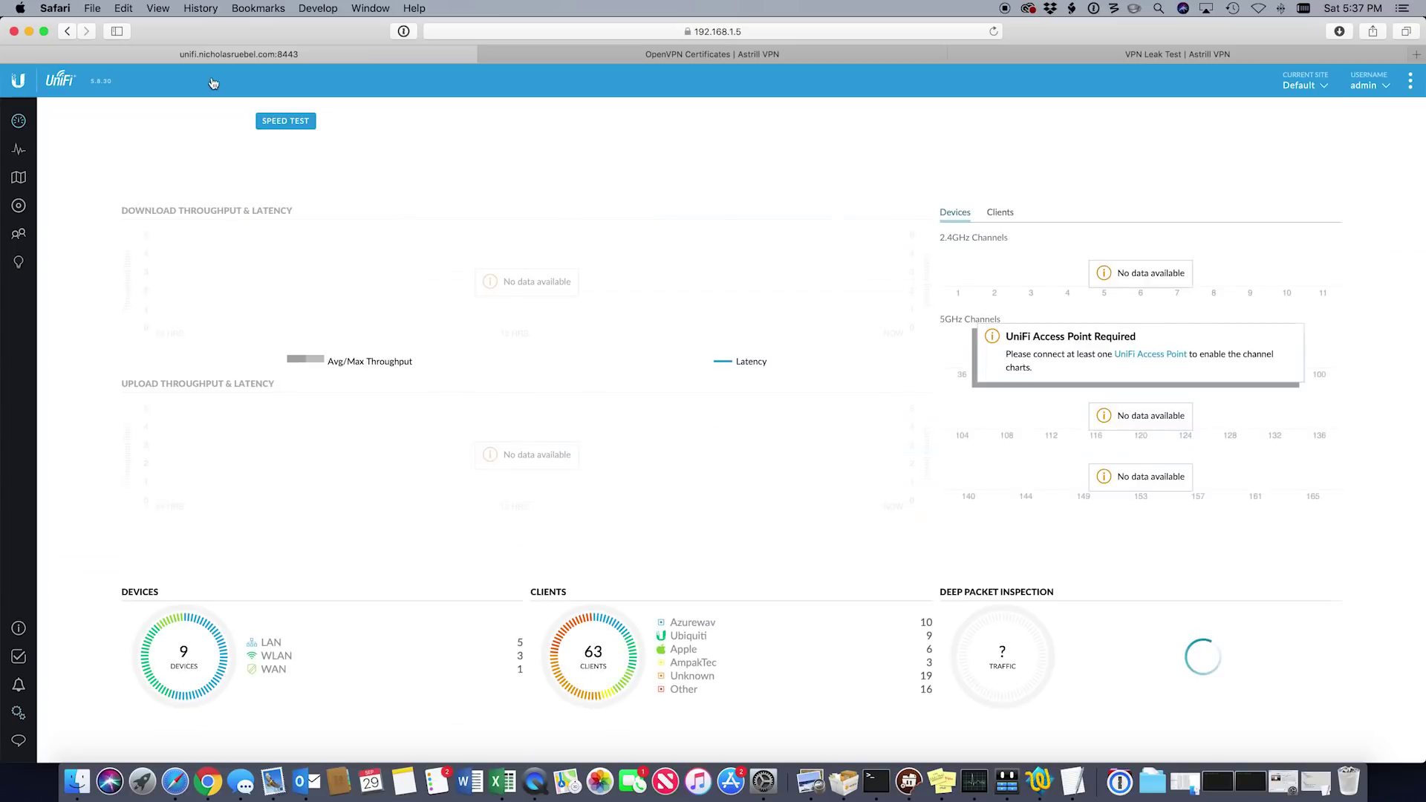
click(581, 31)
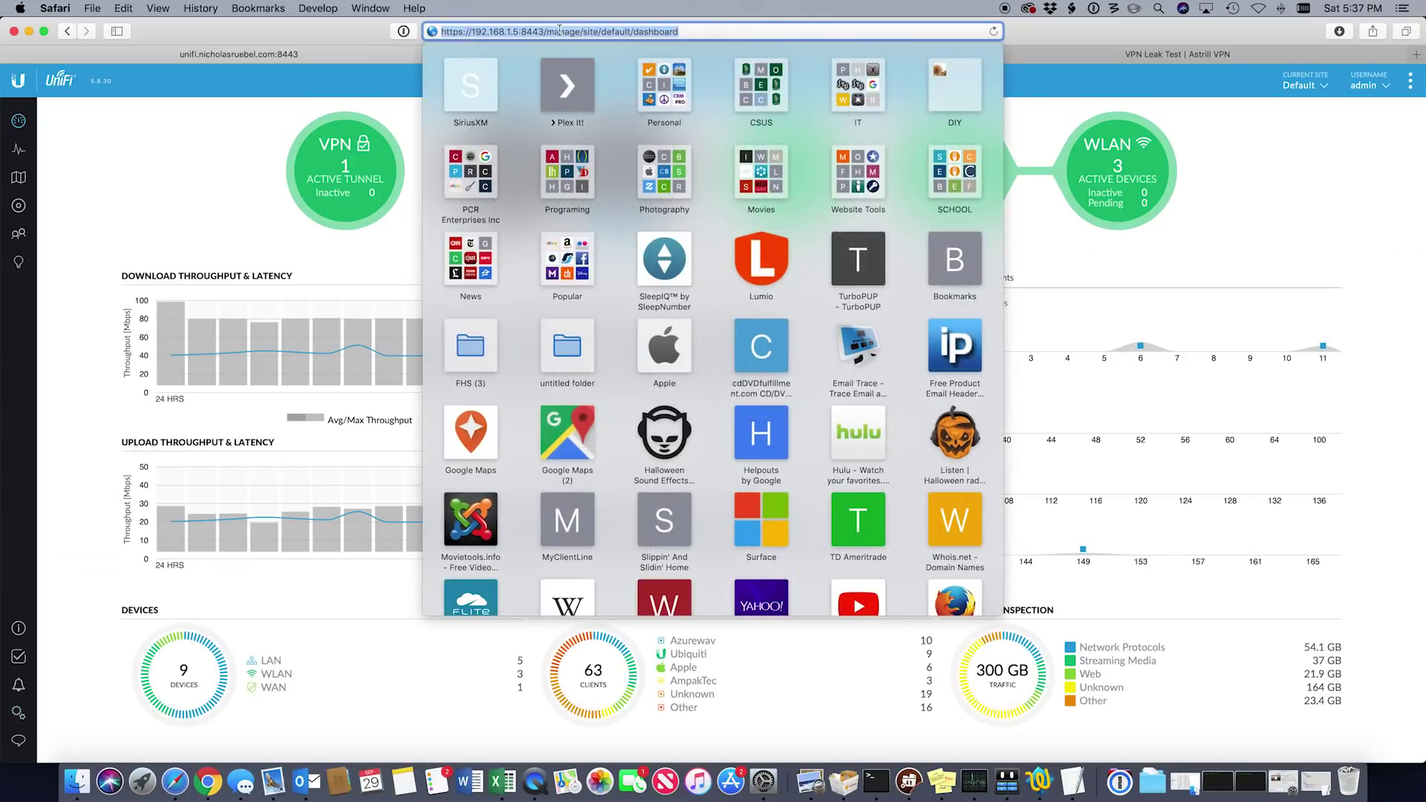
click(607, 31)
double_click(615, 31)
click(621, 31)
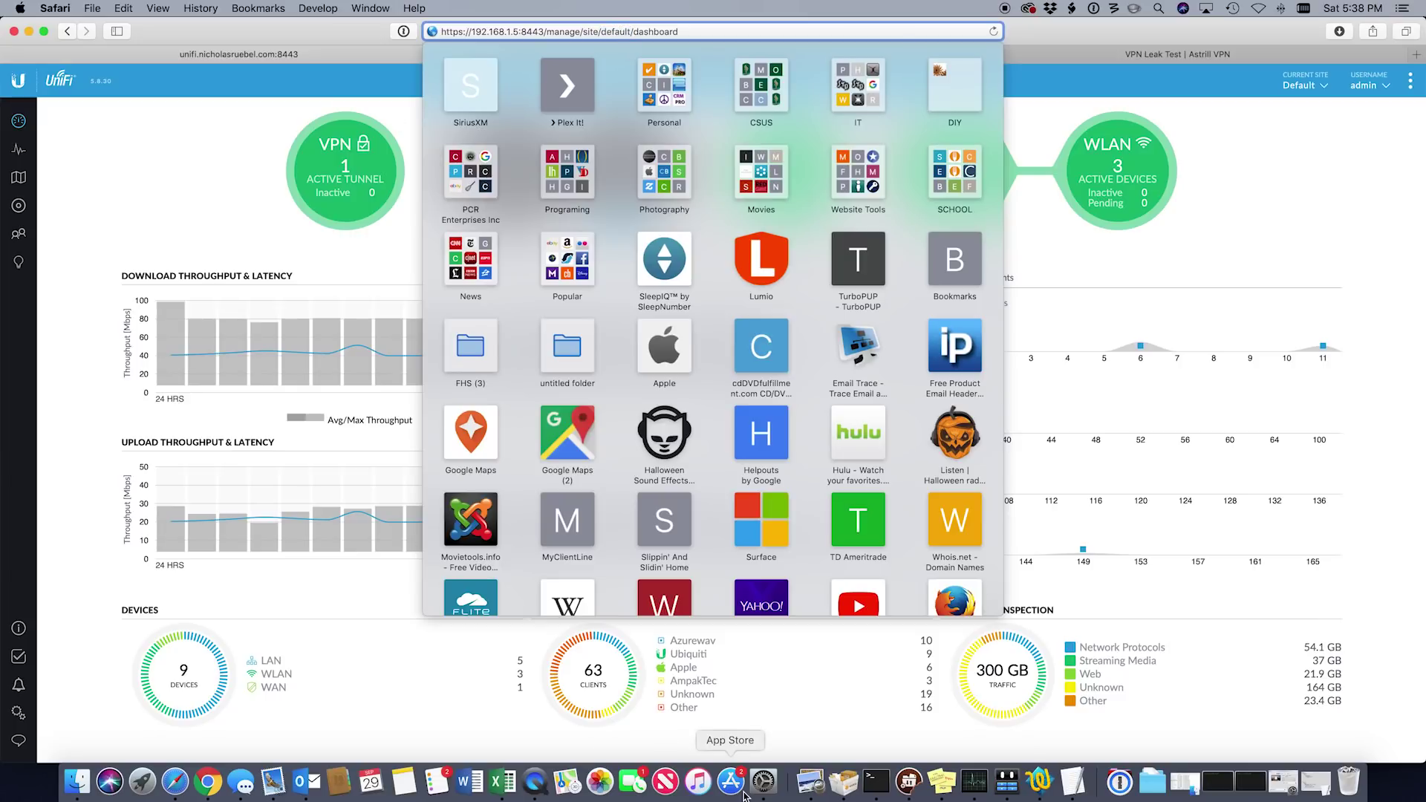
Minimize Safari, then open the default site folder in the CloudKey session and select config.gateway.json
click(29, 31)
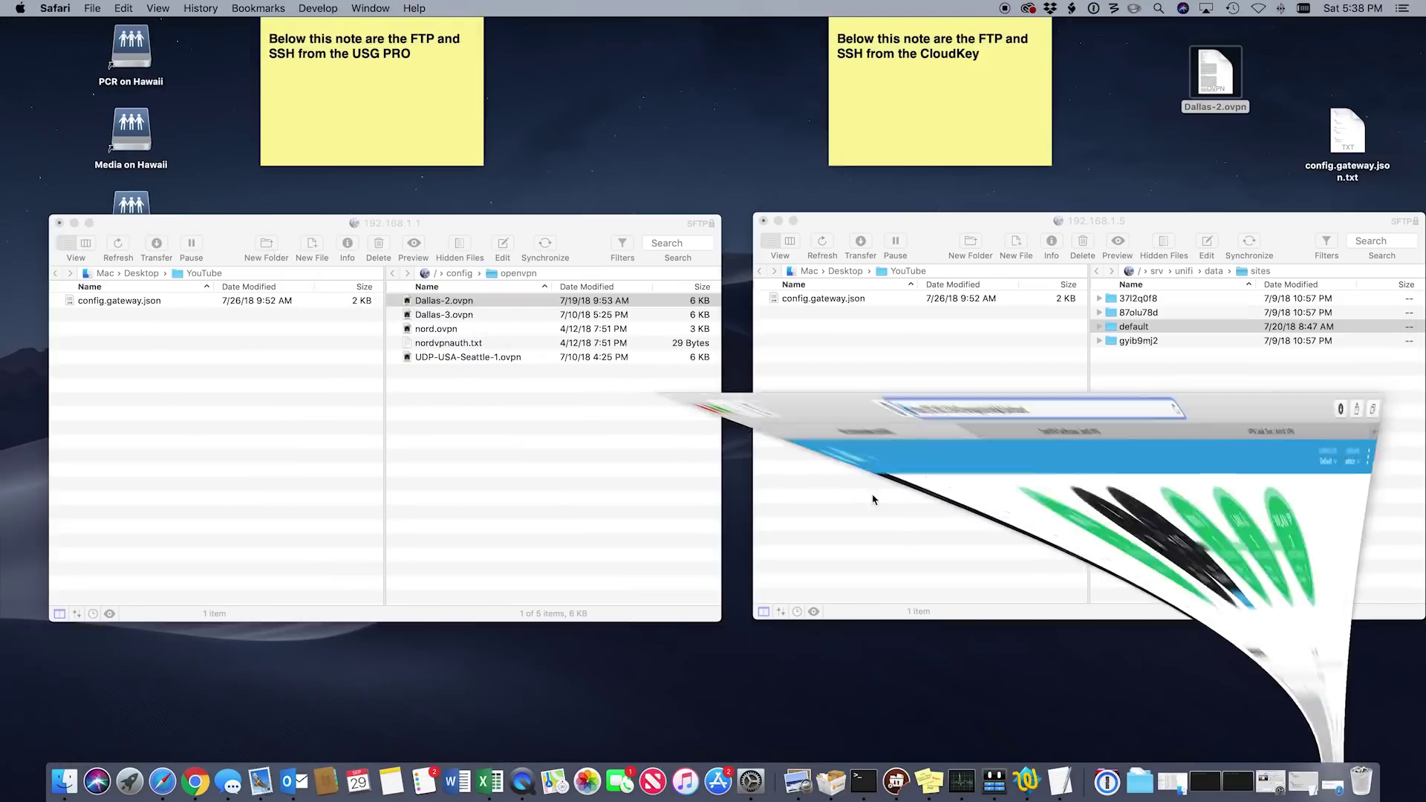
double_click(1125, 327)
click(1162, 318)
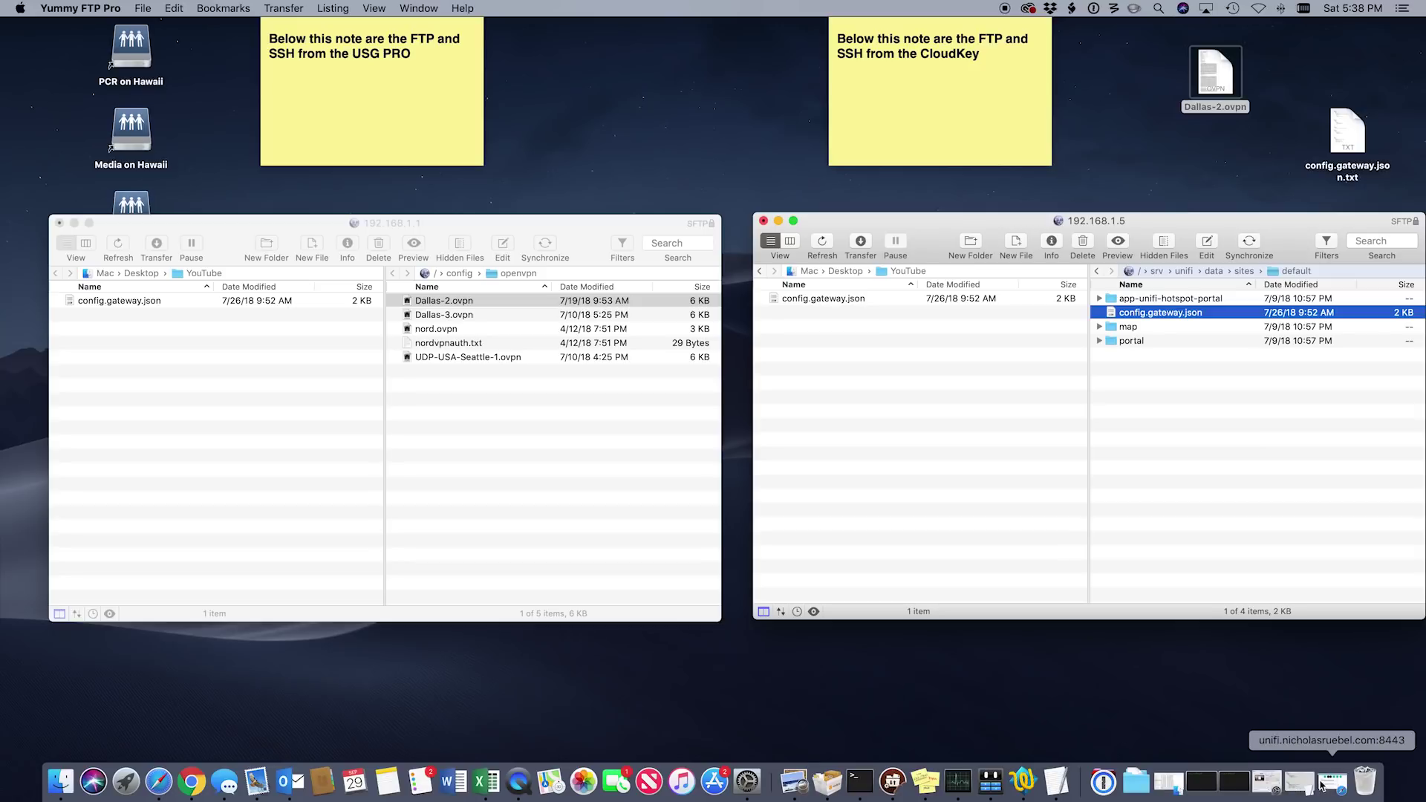
Switch to TextWrangler and paste the copied config.gateway.json.txt contents into the empty untitled document
click(1022, 784)
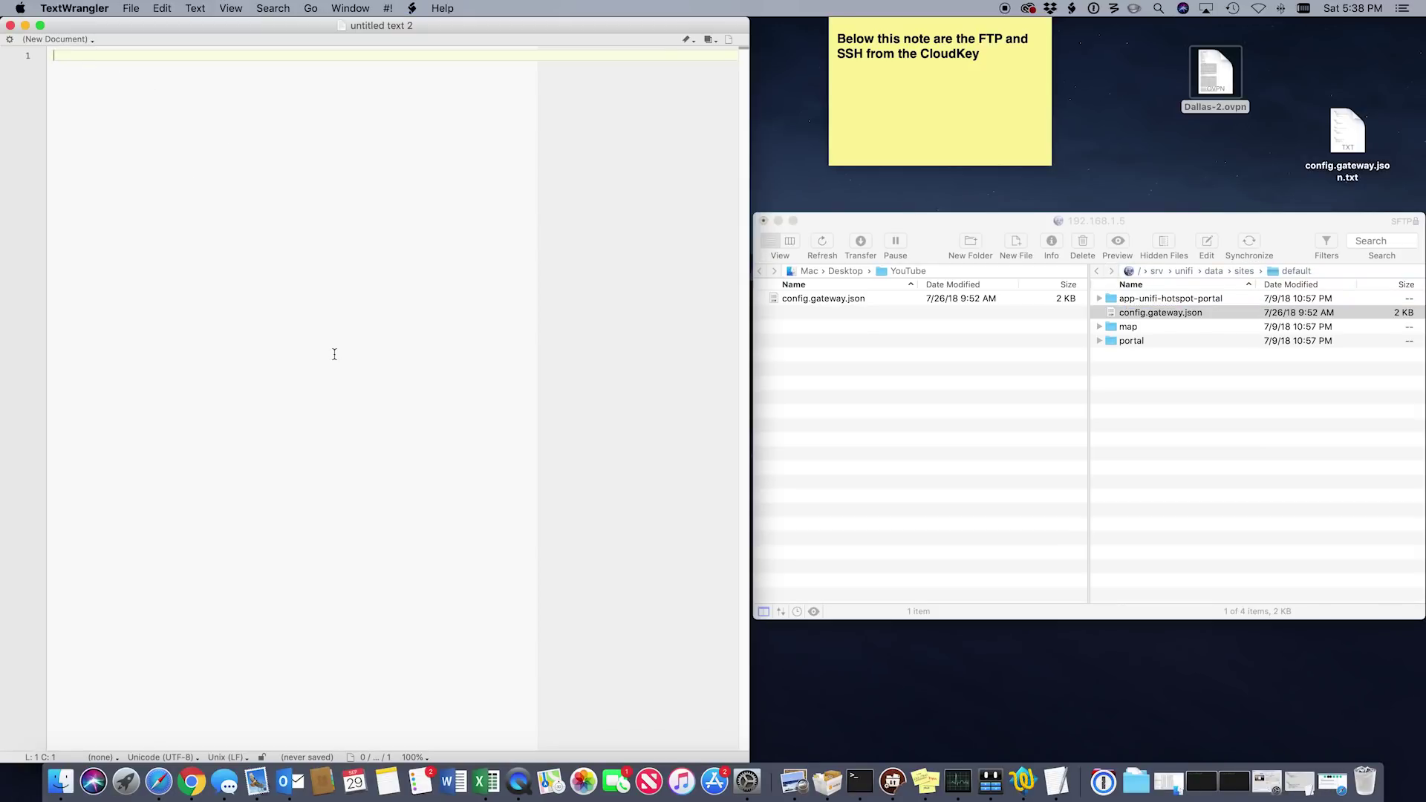
click(1299, 781)
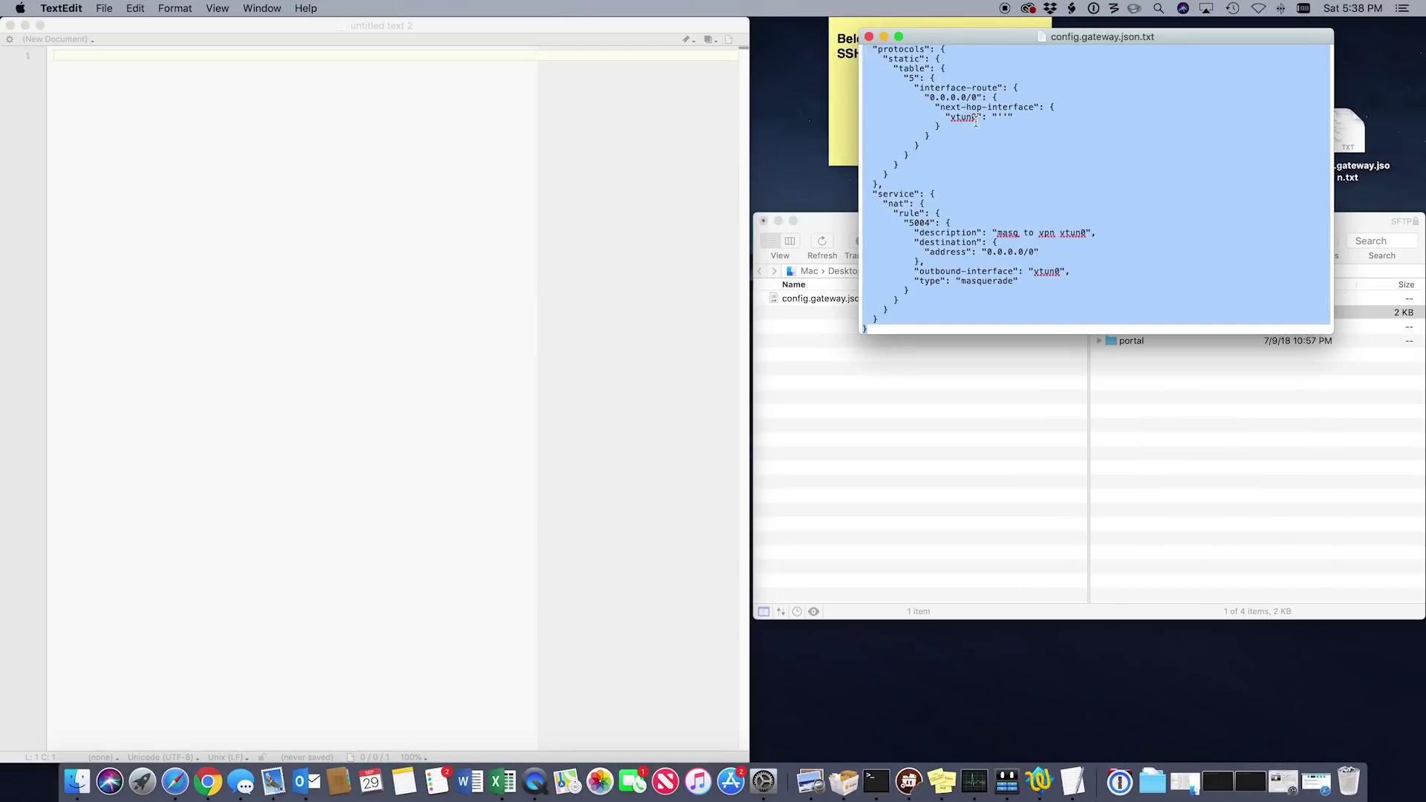
click(364, 92)
key(super+v)
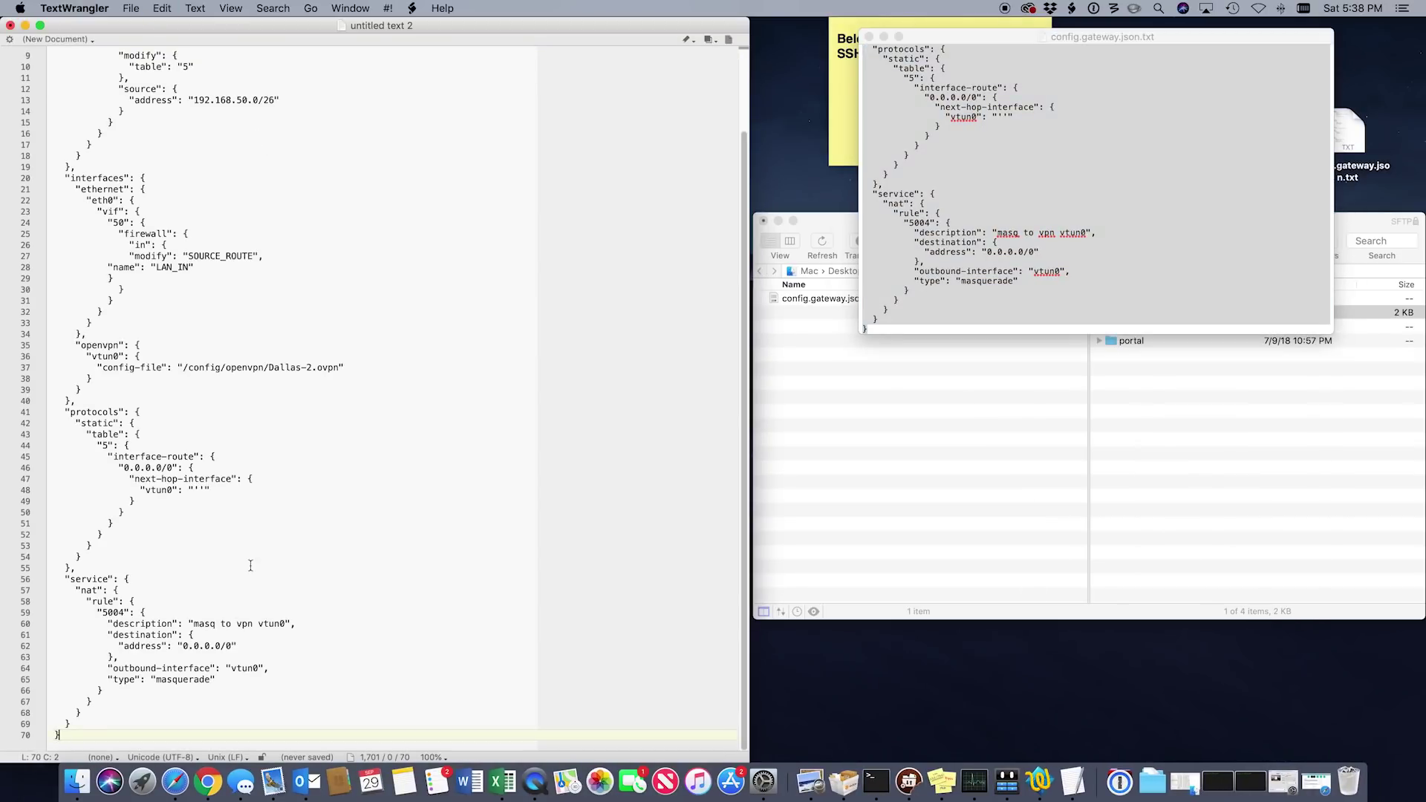
Set the untitled document's language to JSON and return to the beginning of the code
click(103, 758)
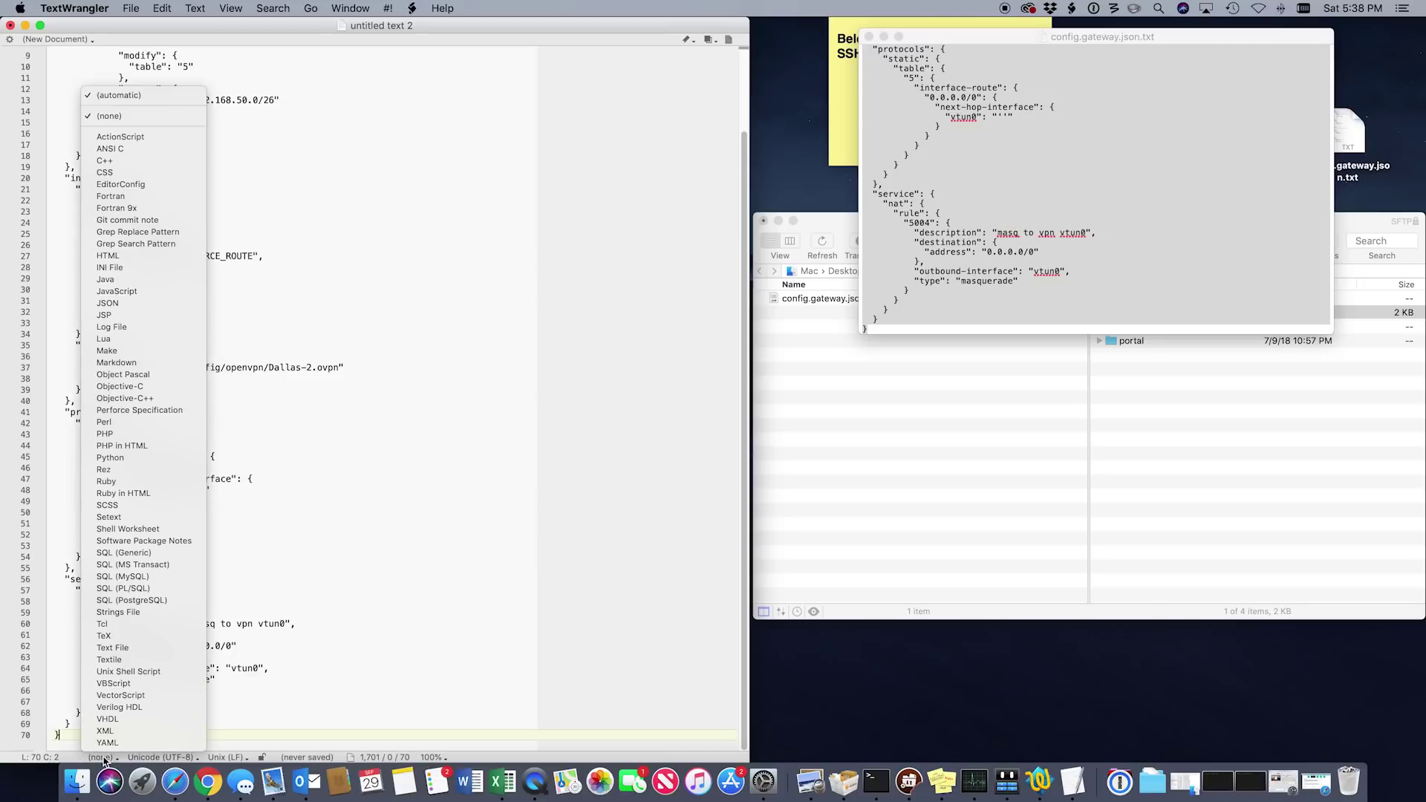
key(j)
key(Down)
key(Down)
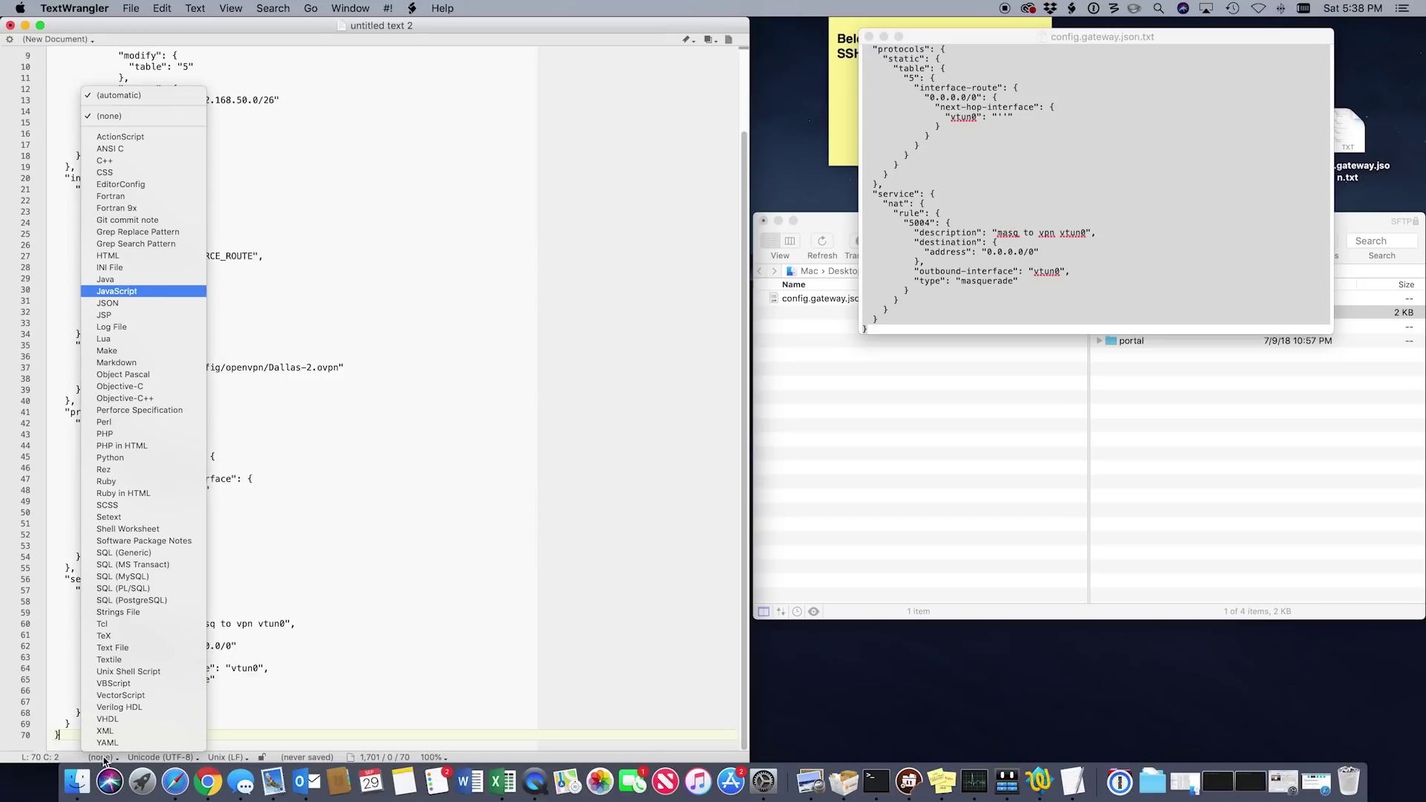
key(Return)
click(305, 515)
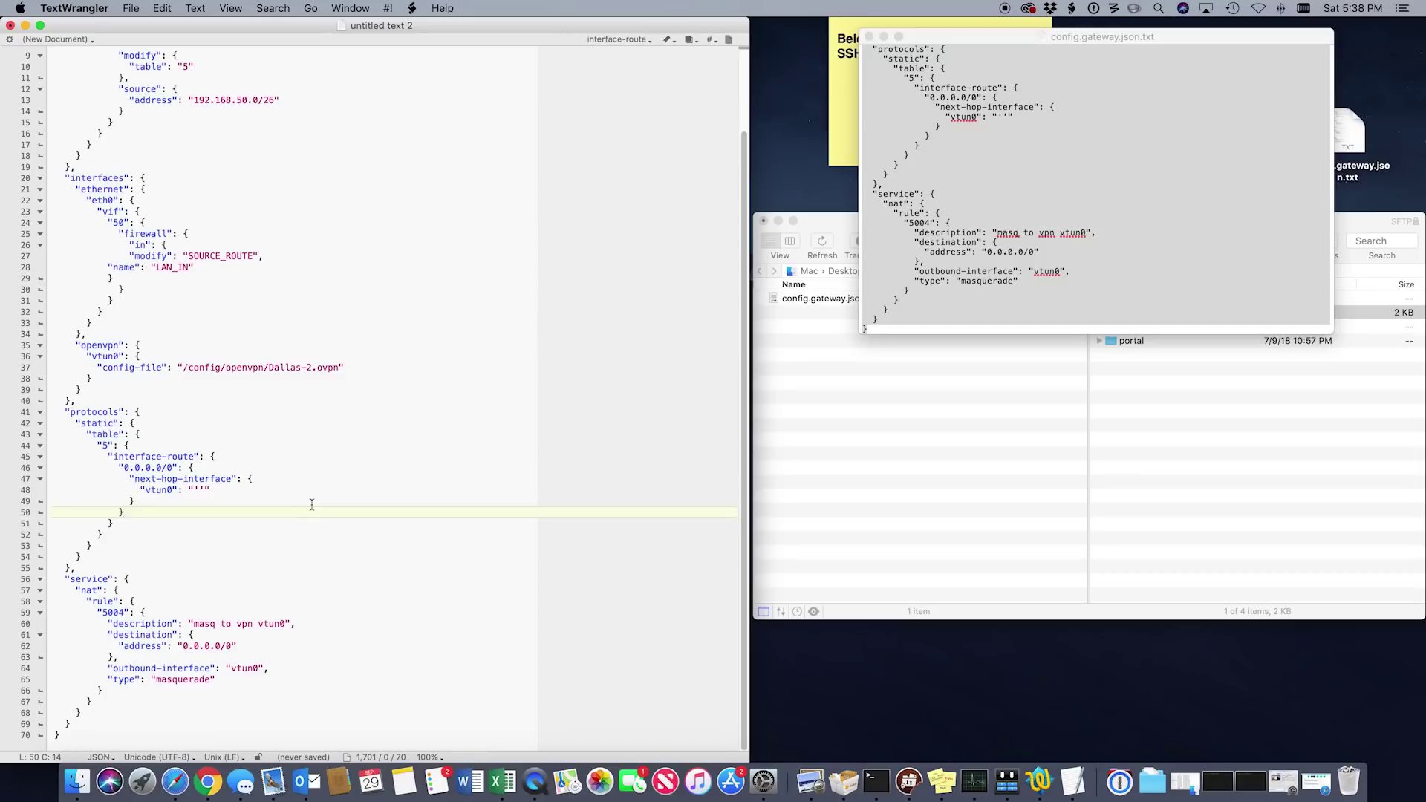
scroll(304, 514, up, 3)
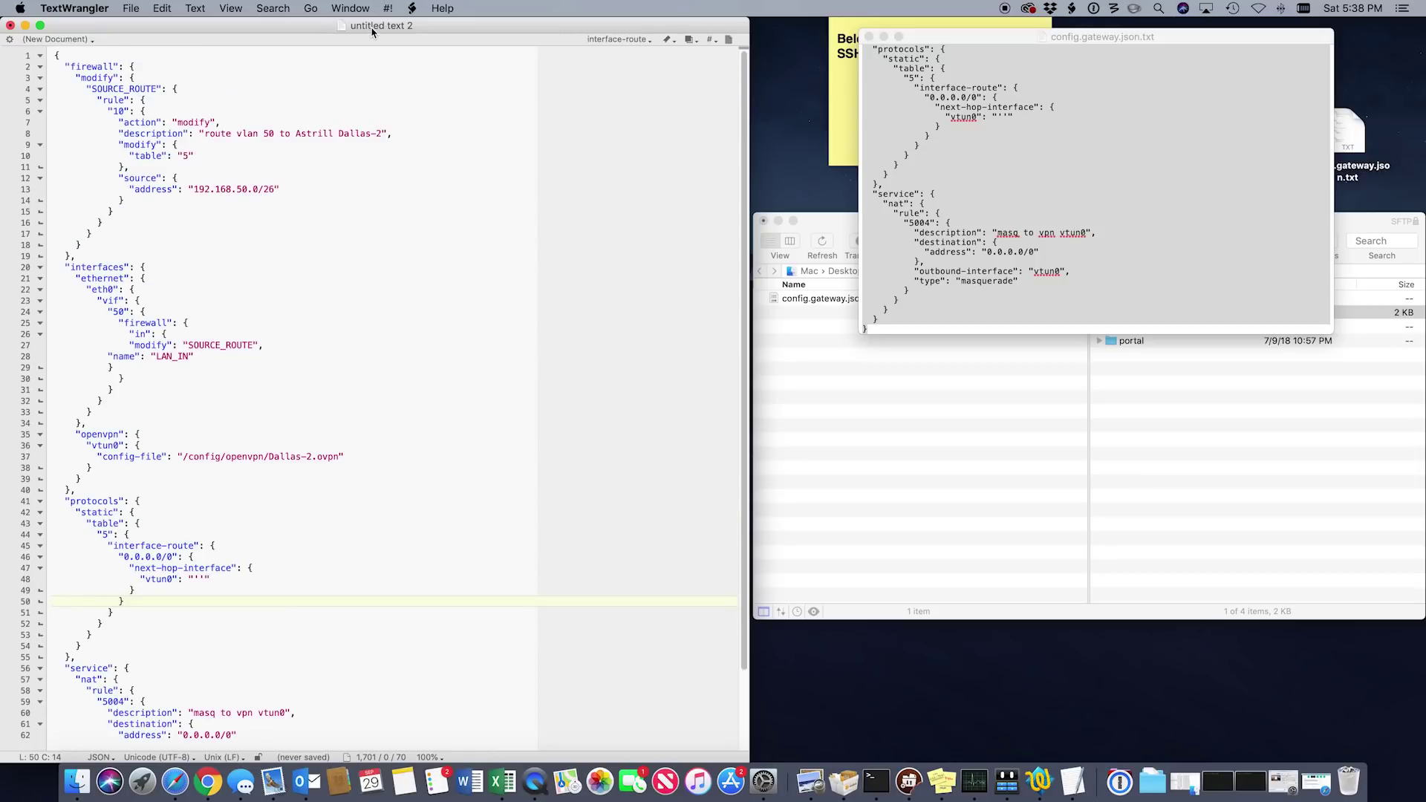
Move the document window aside and compare its openvpn config-file path with the Dallas-2.ovpn file on the gateway
drag(211, 26, 855, 26)
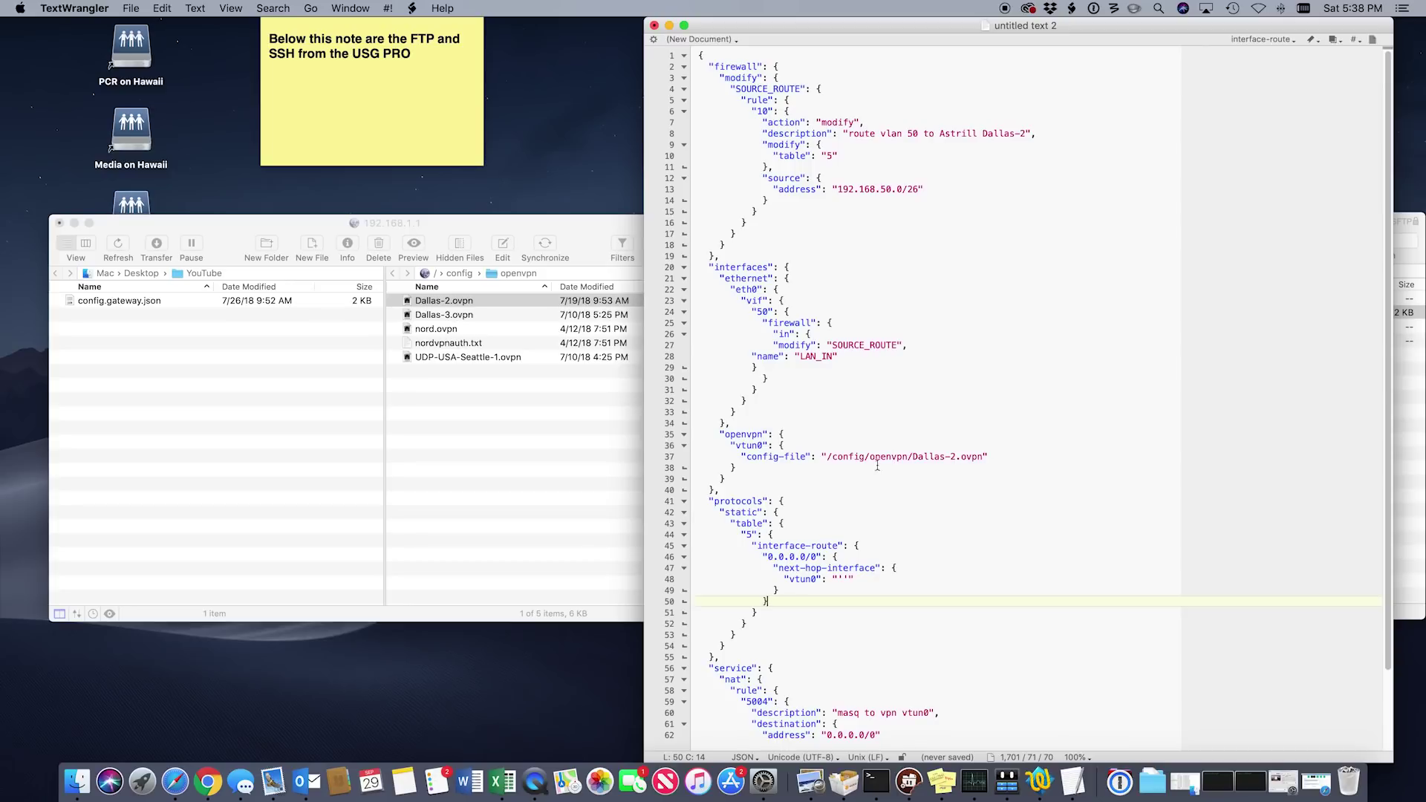
click(457, 304)
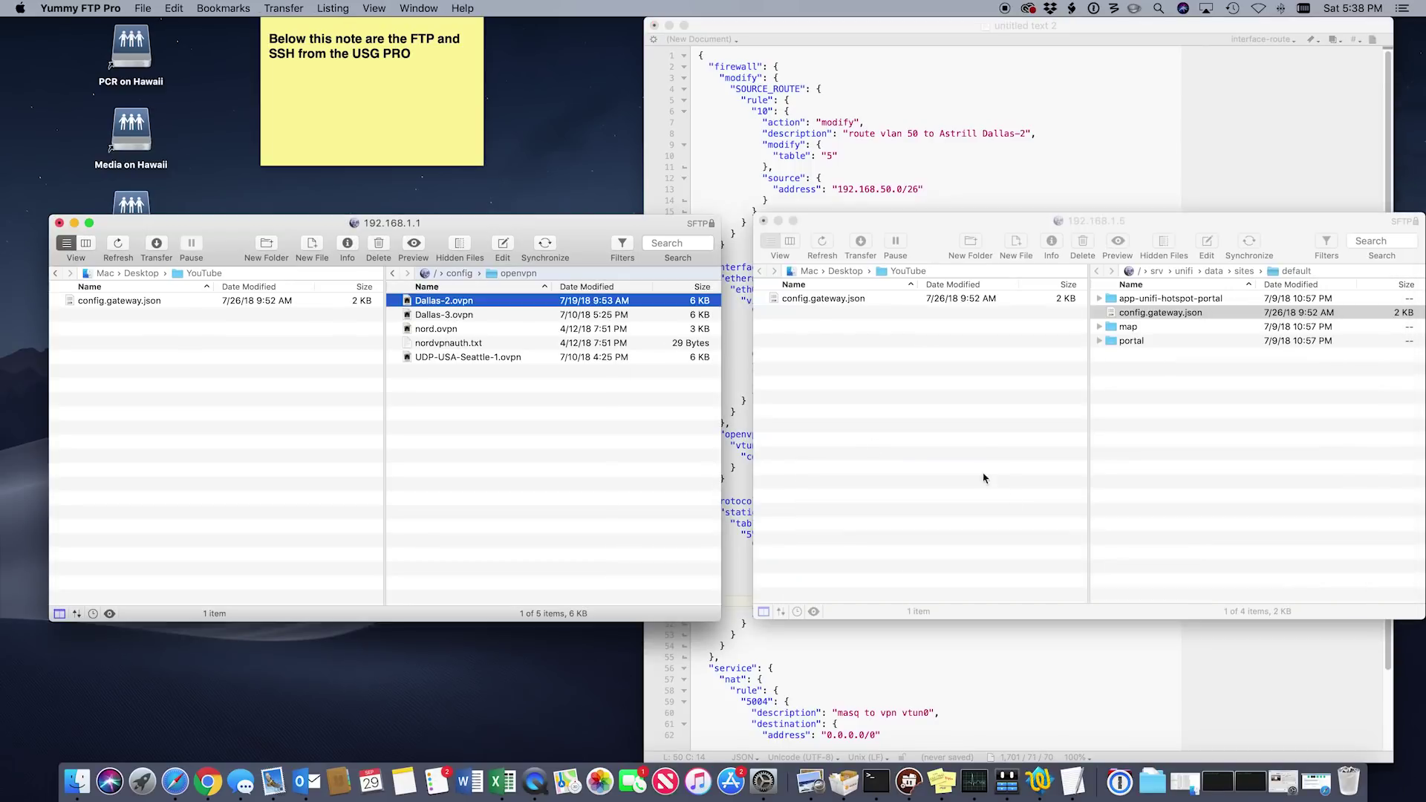
click(742, 596)
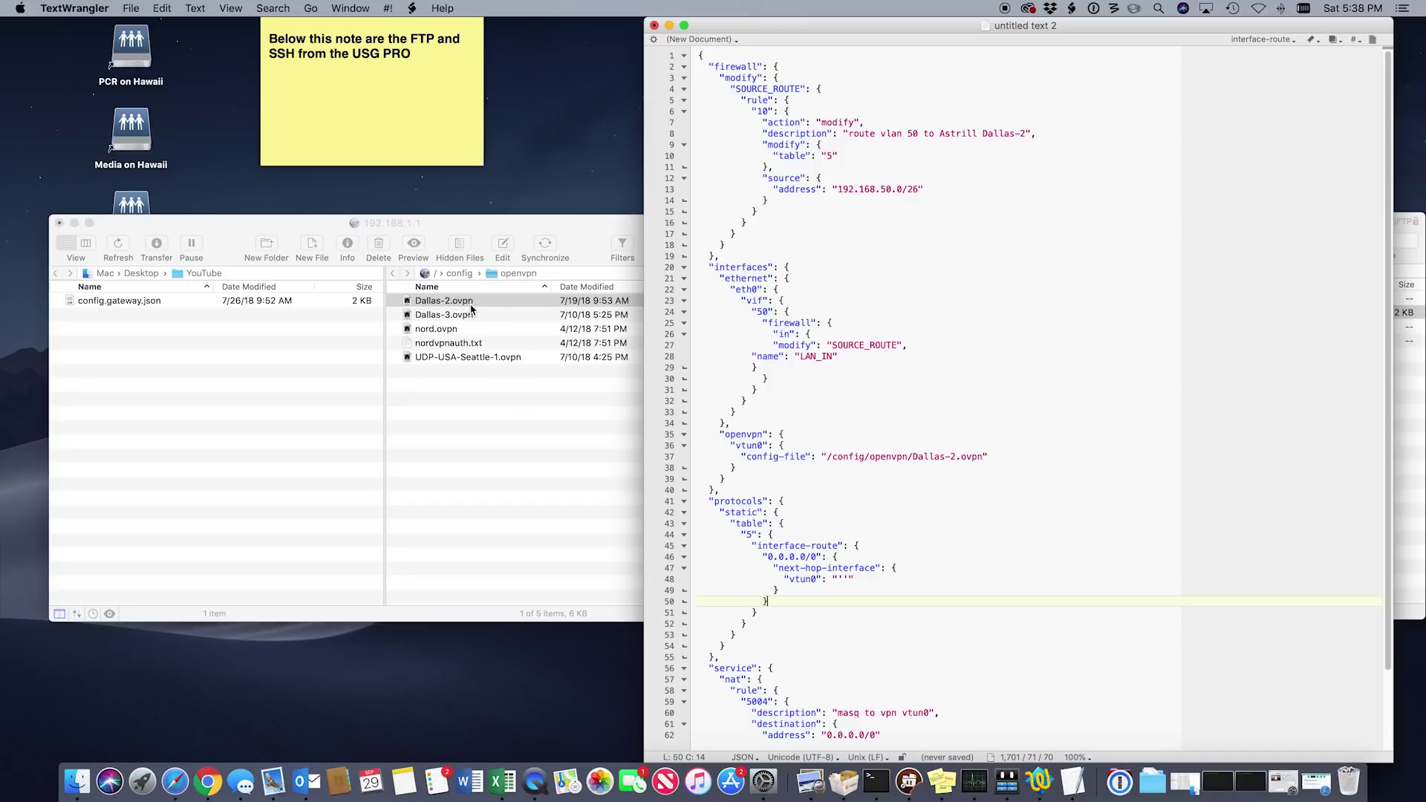
click(998, 455)
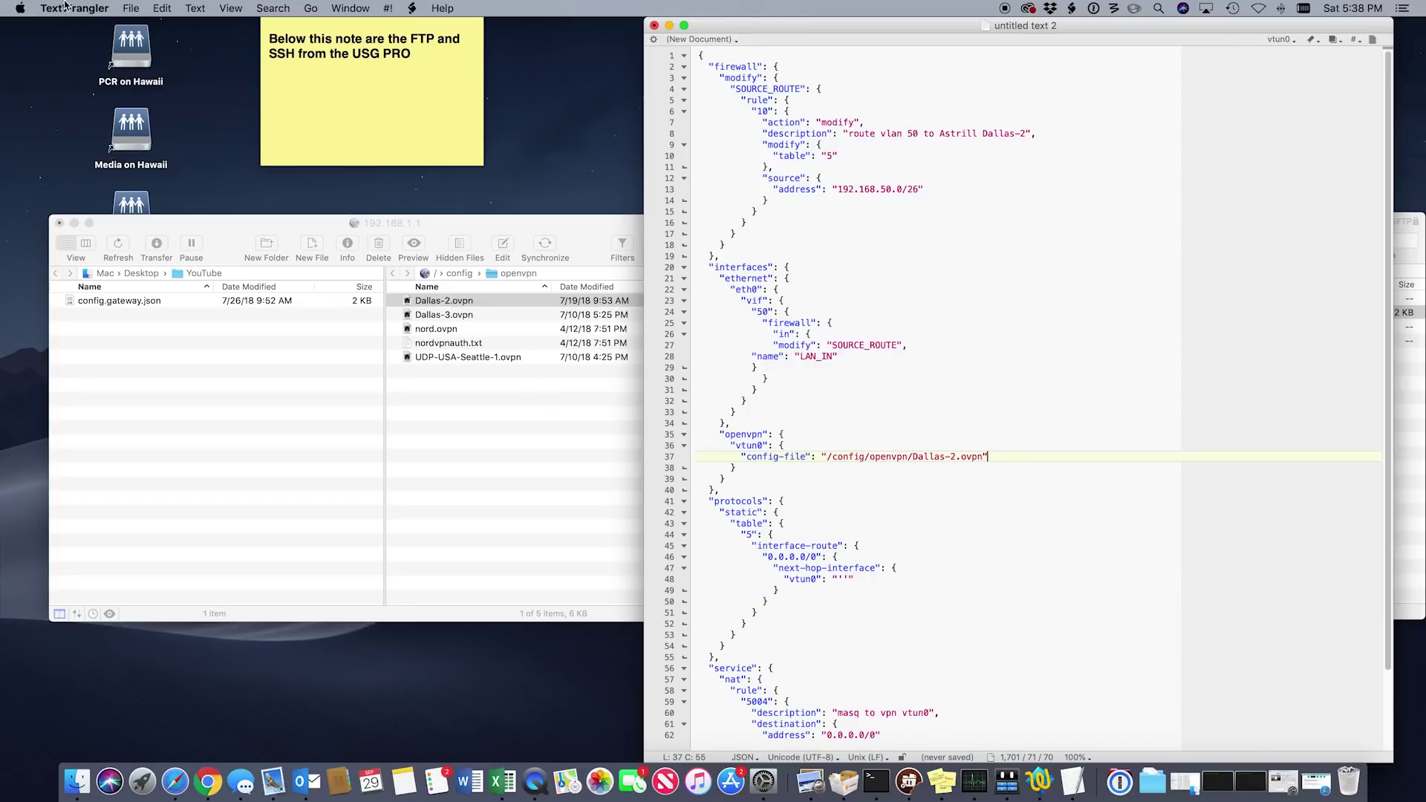
Save the document to the Desktop as config.gateway.json, then close it and the config.gateway.json.txt window
click(130, 8)
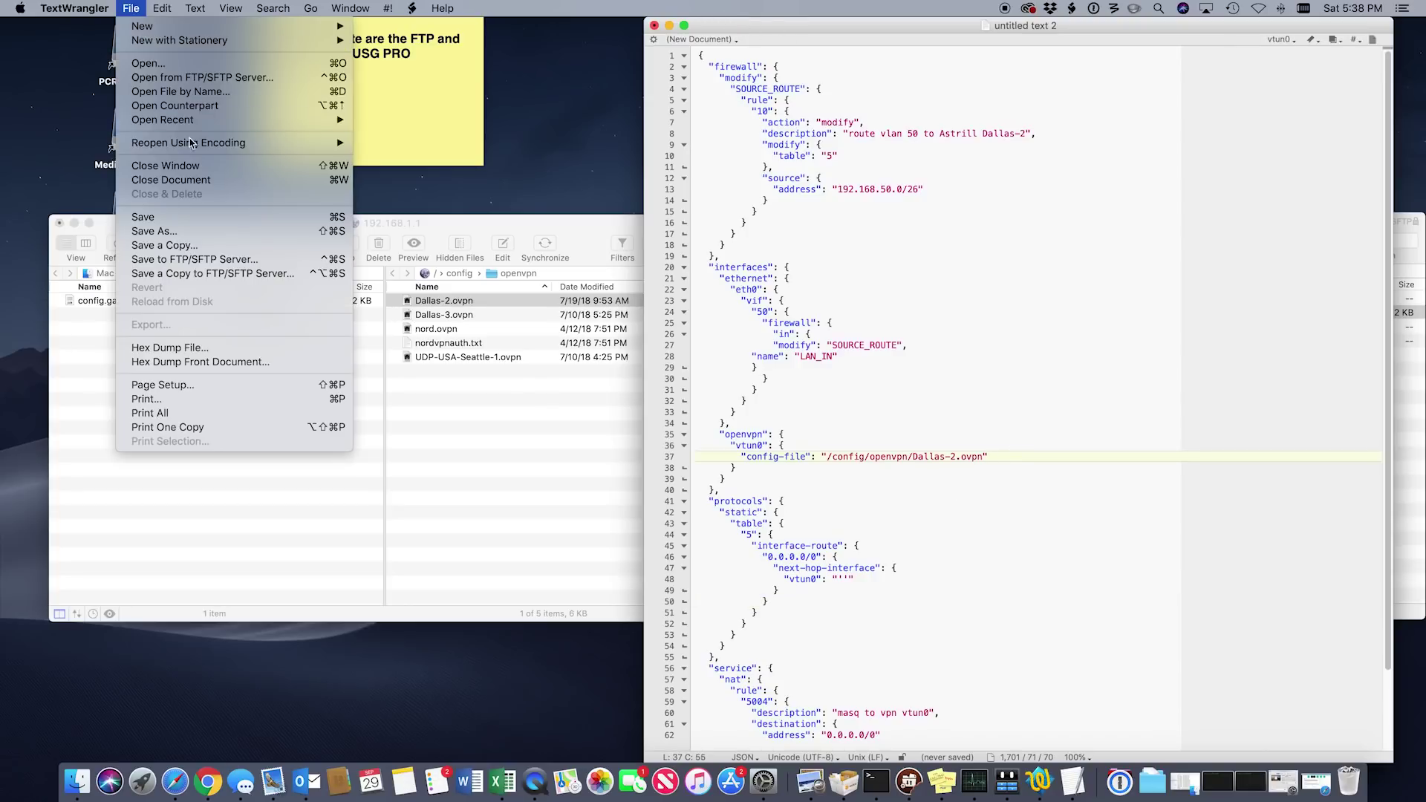
click(160, 217)
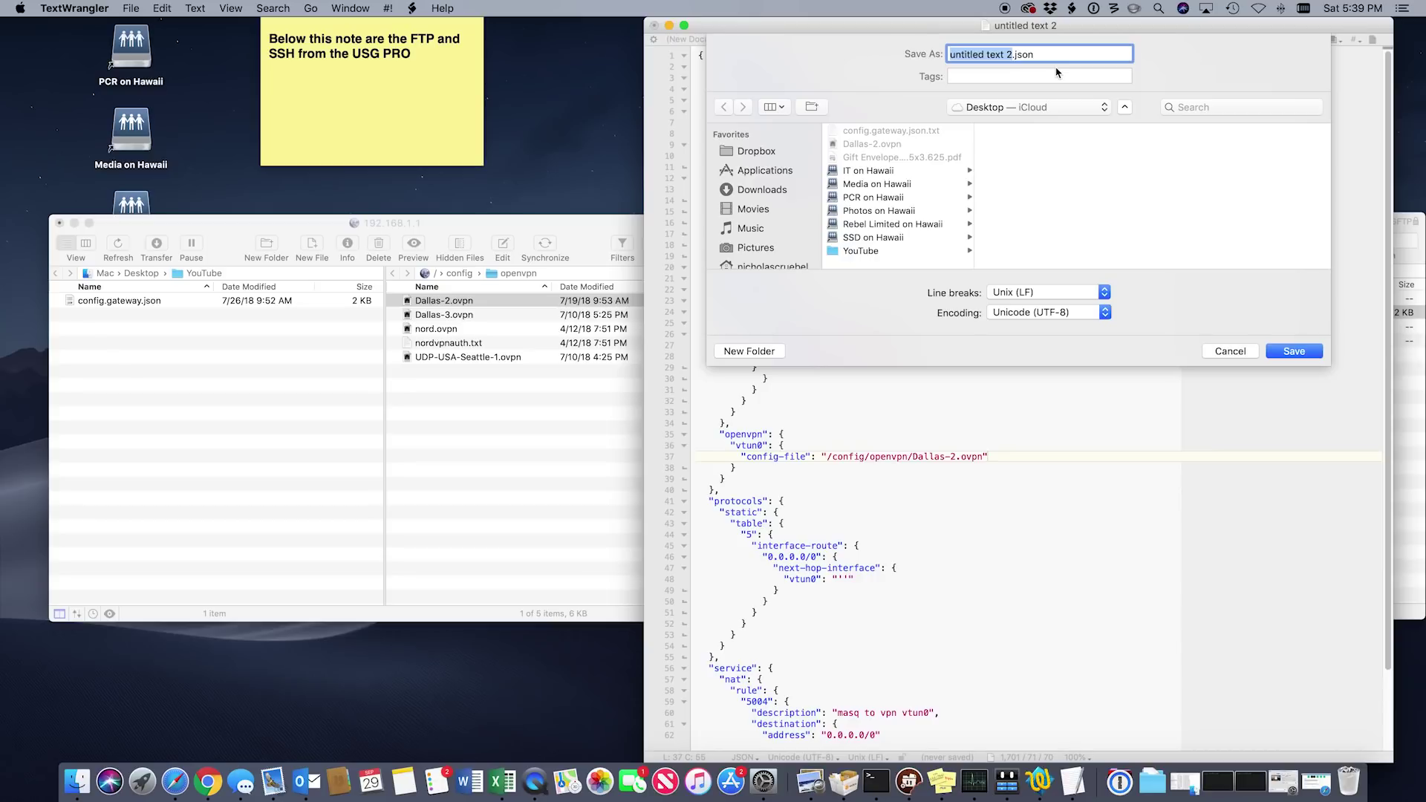
text(co)
text(g.gateway)
click(1292, 352)
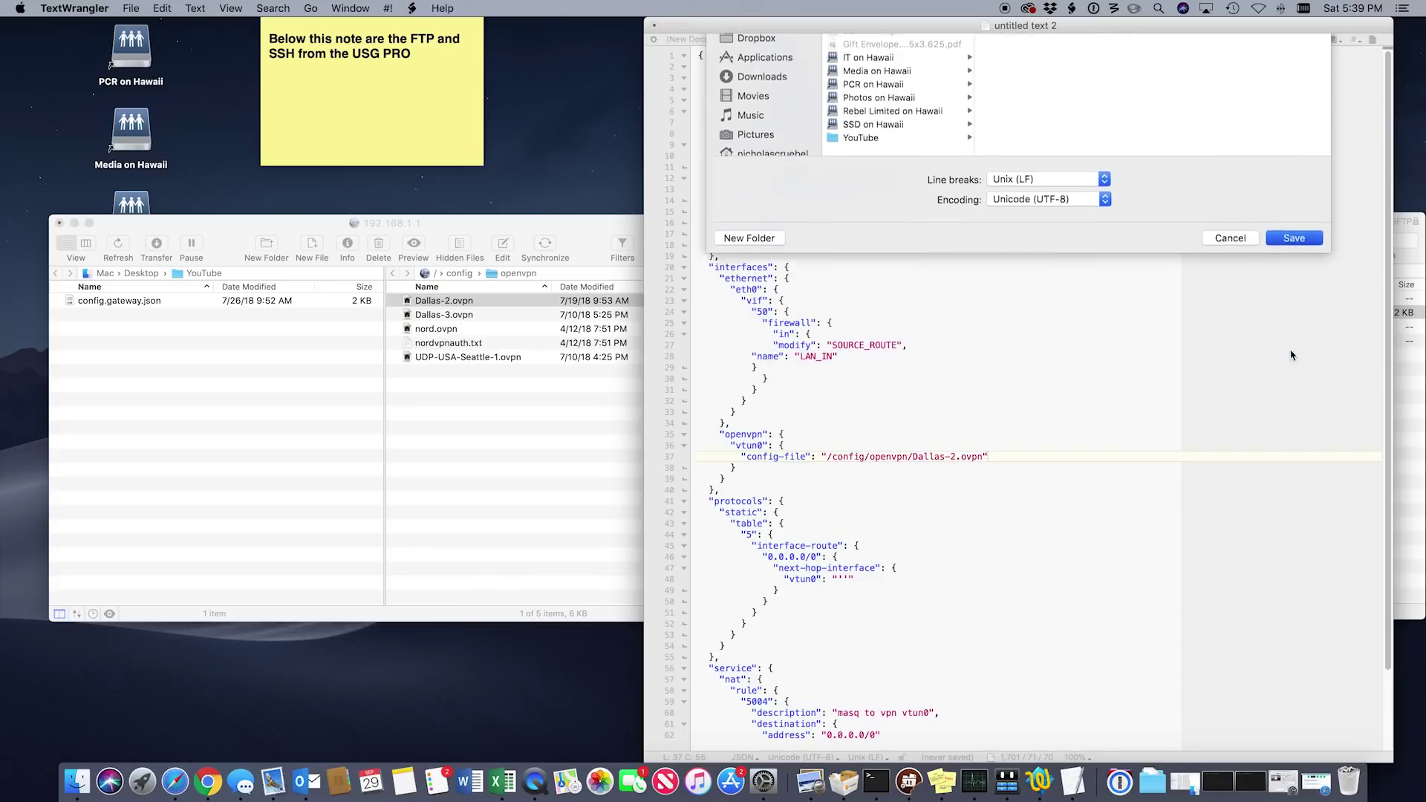
click(654, 25)
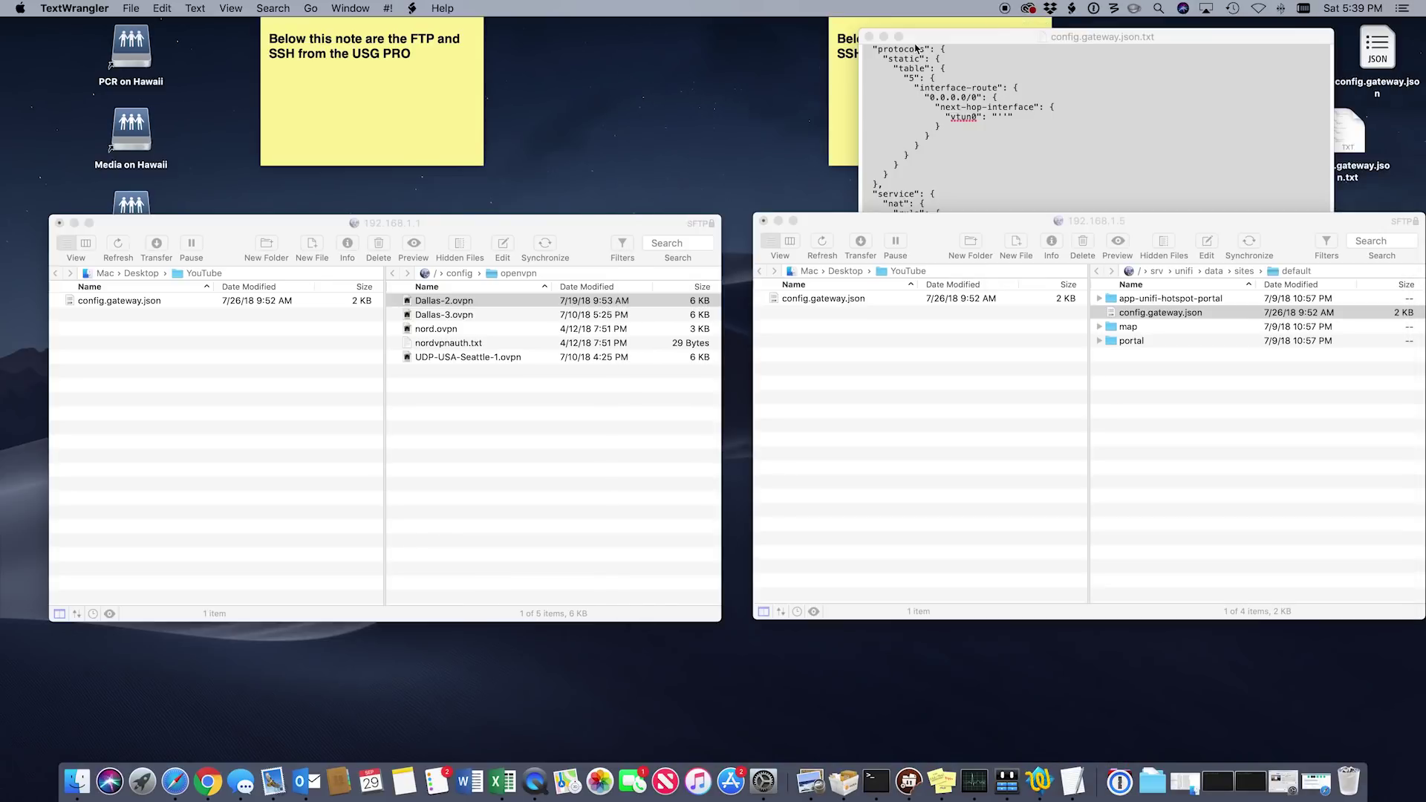
click(869, 37)
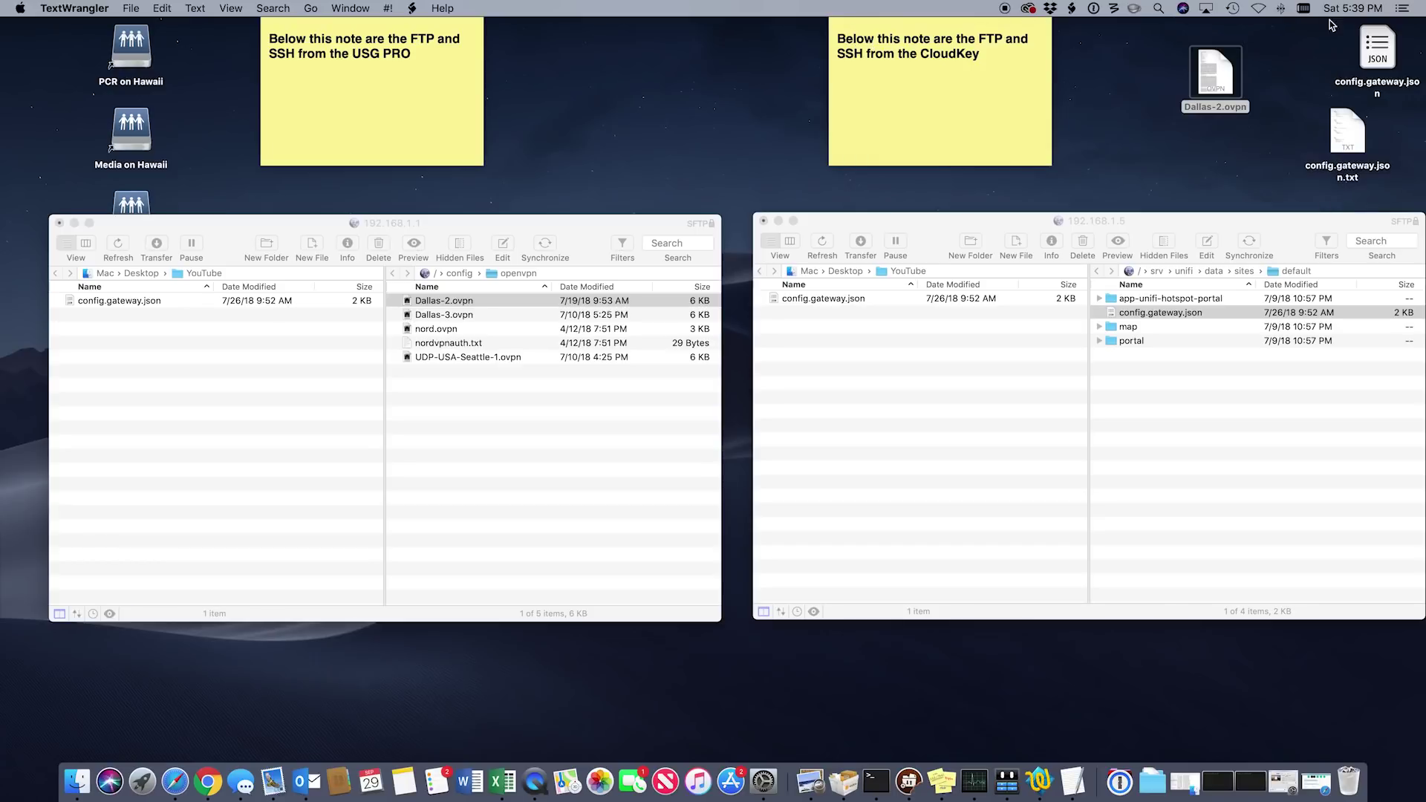
Select the new config.gateway.json on the desktop and show the local Desktop folder in the CloudKey session
click(1371, 46)
click(849, 272)
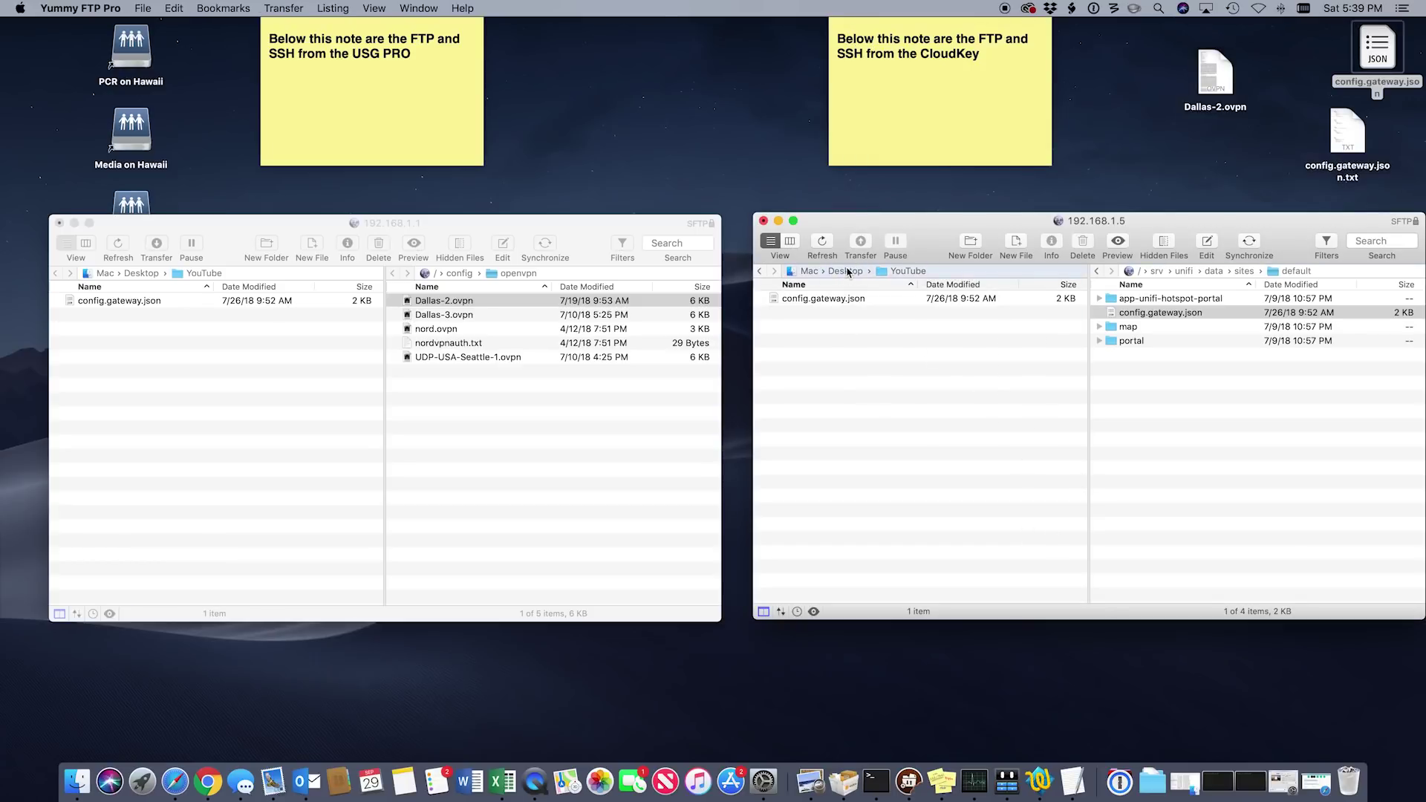
click(849, 272)
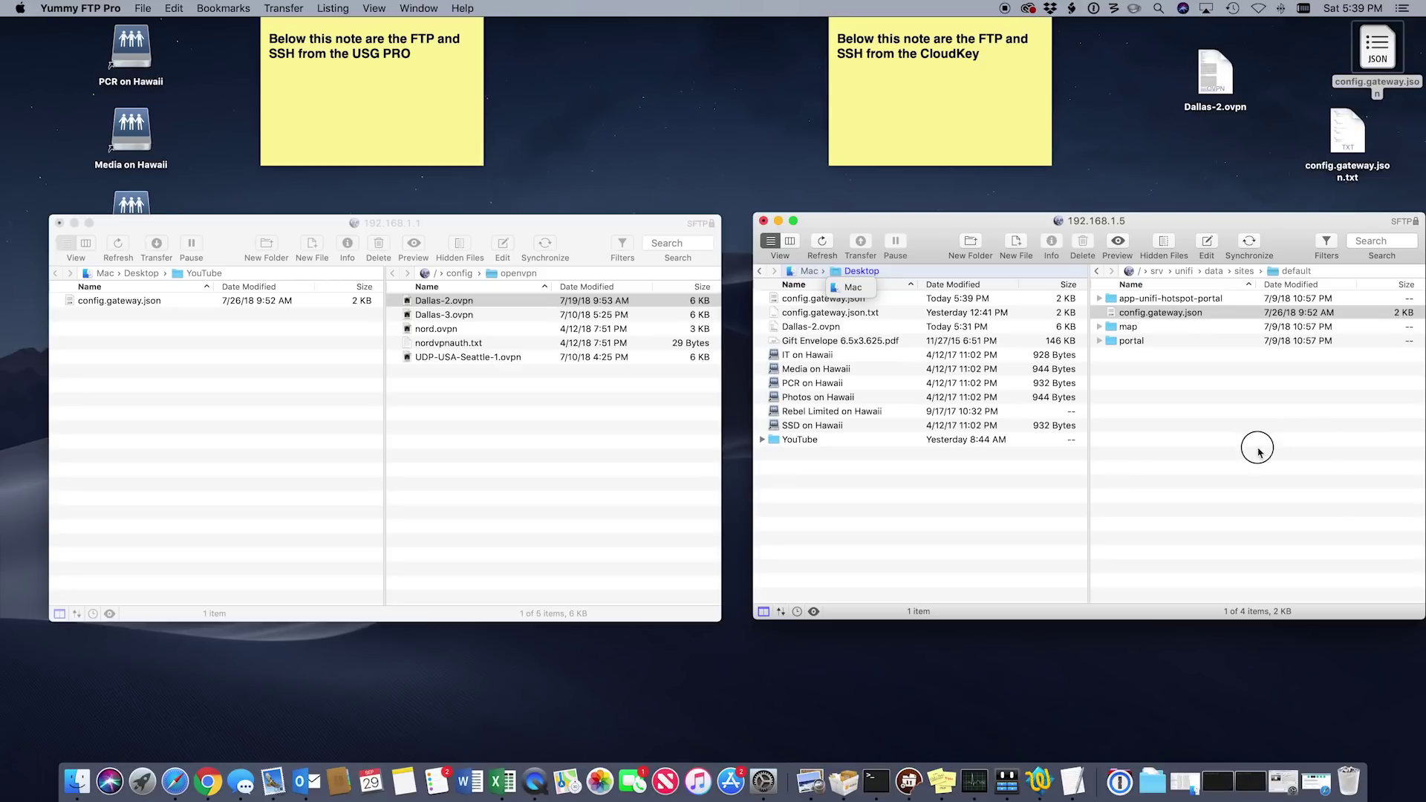
Open the CloudKey's config.gateway.json for remote editing, review its full contents, then close it and clear the file selection
click(1183, 320)
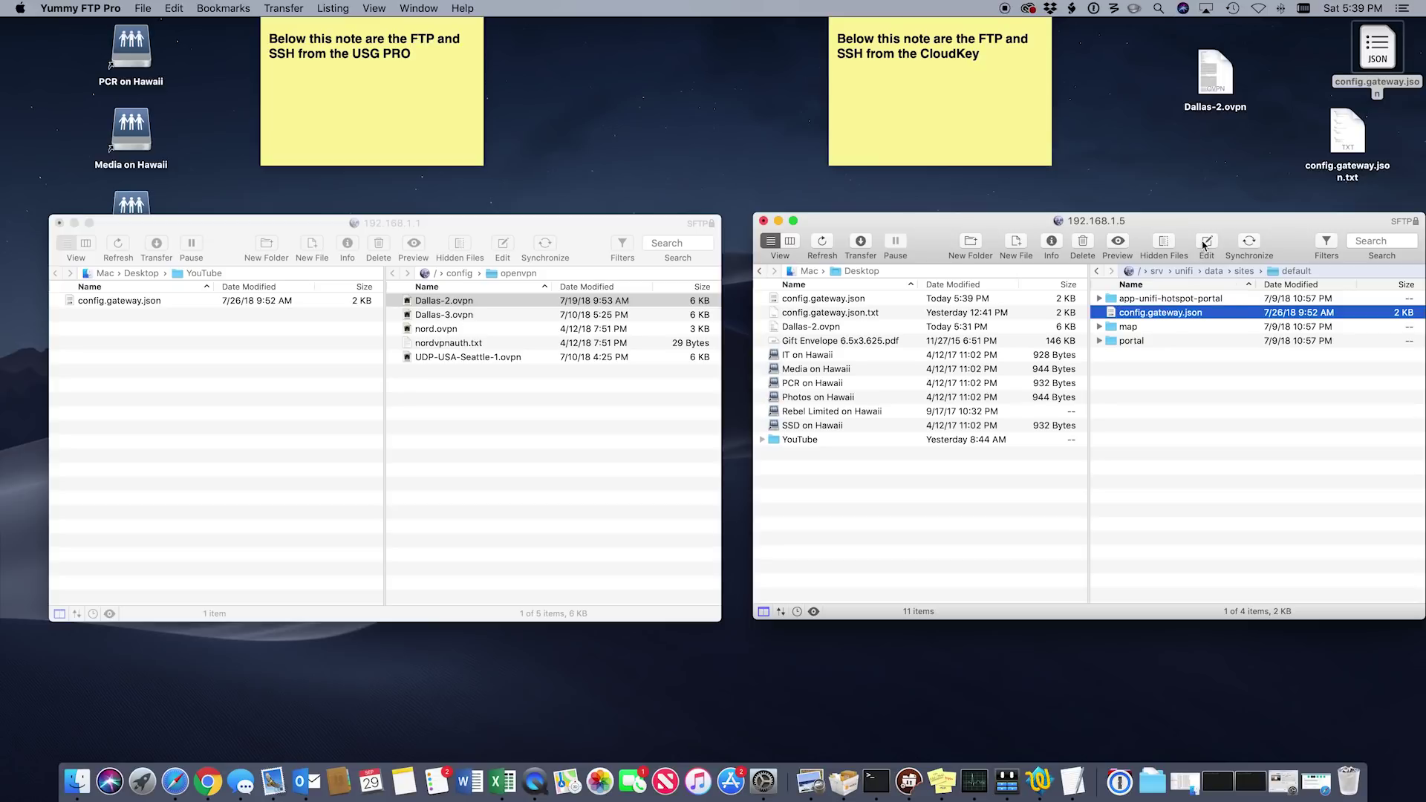
click(1206, 246)
click(1070, 368)
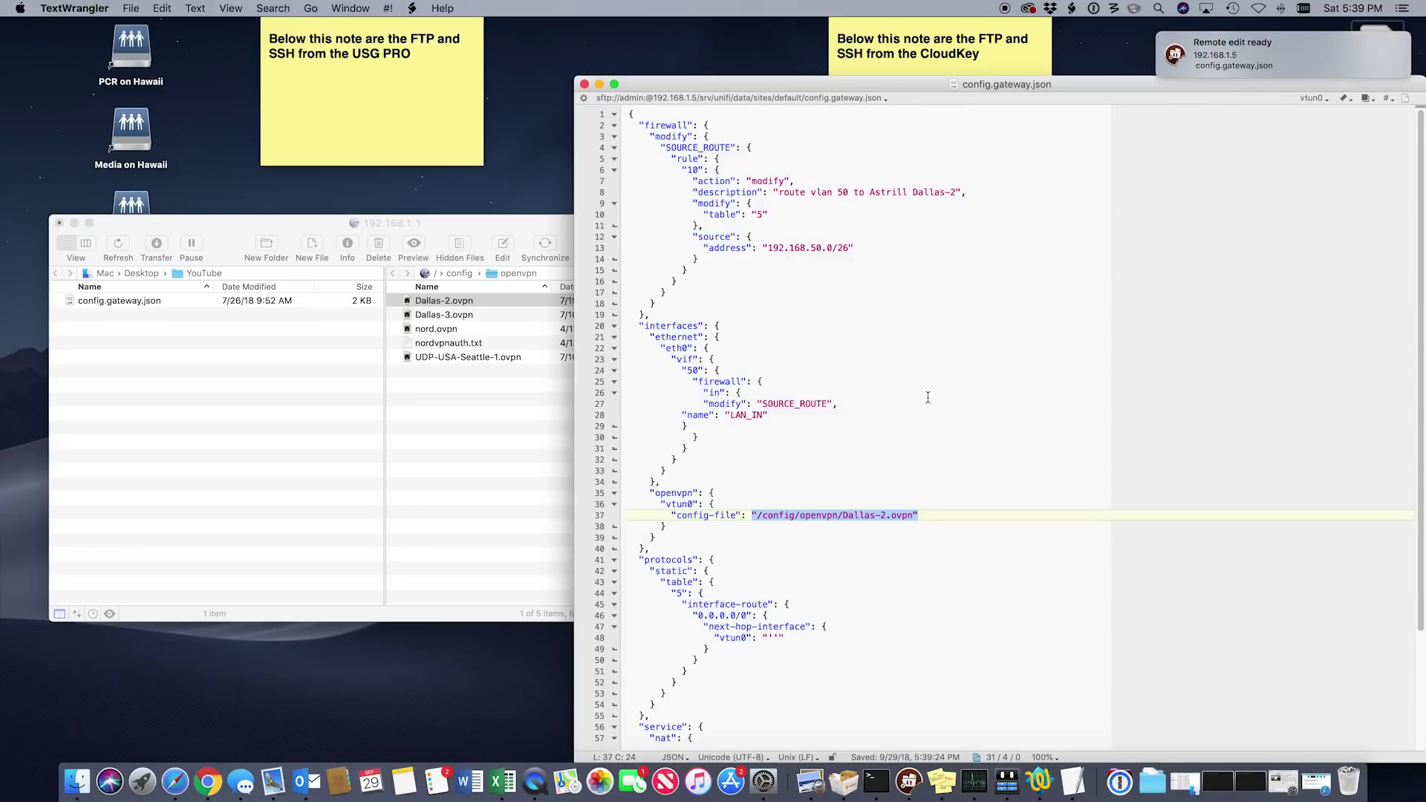
scroll(928, 397, down, 5)
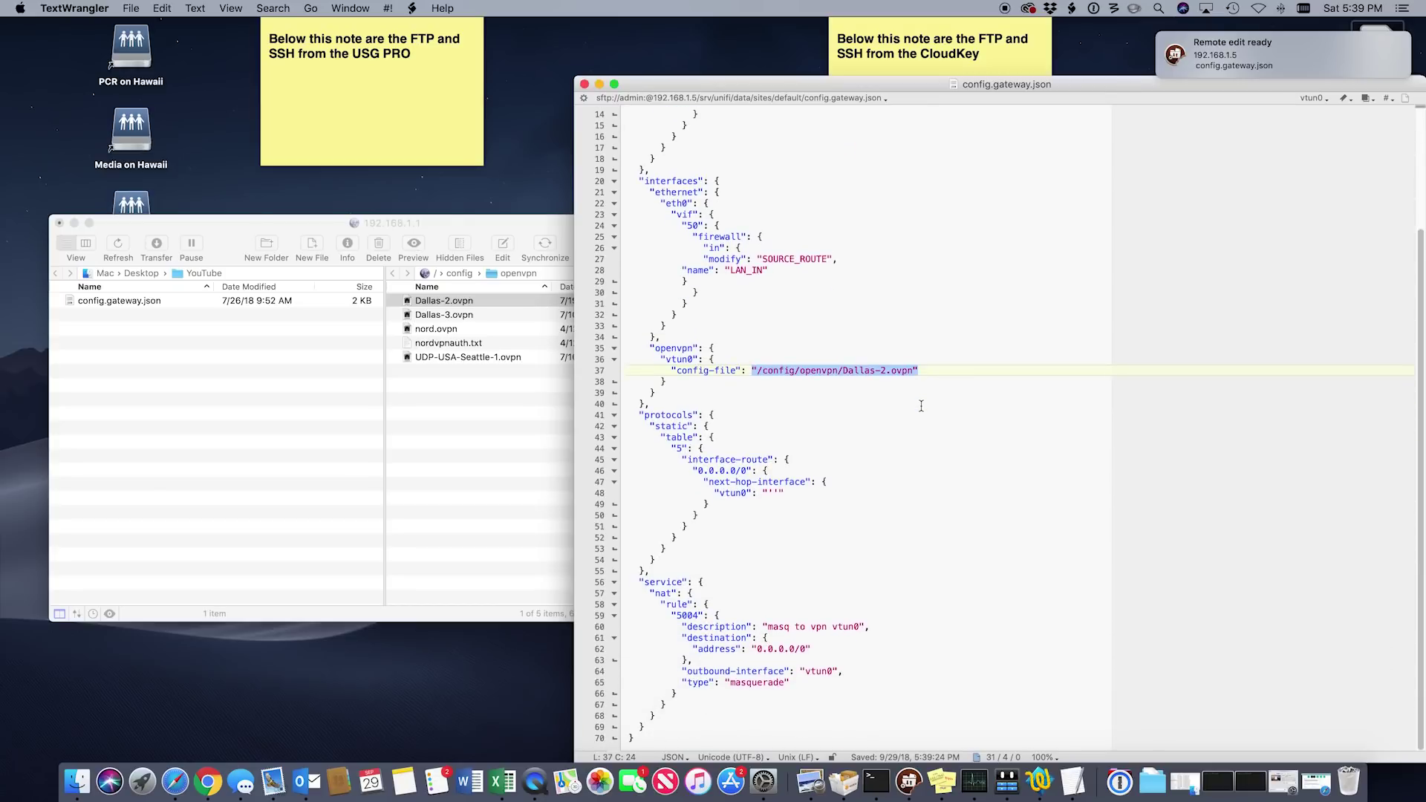
scroll(925, 402, up, 5)
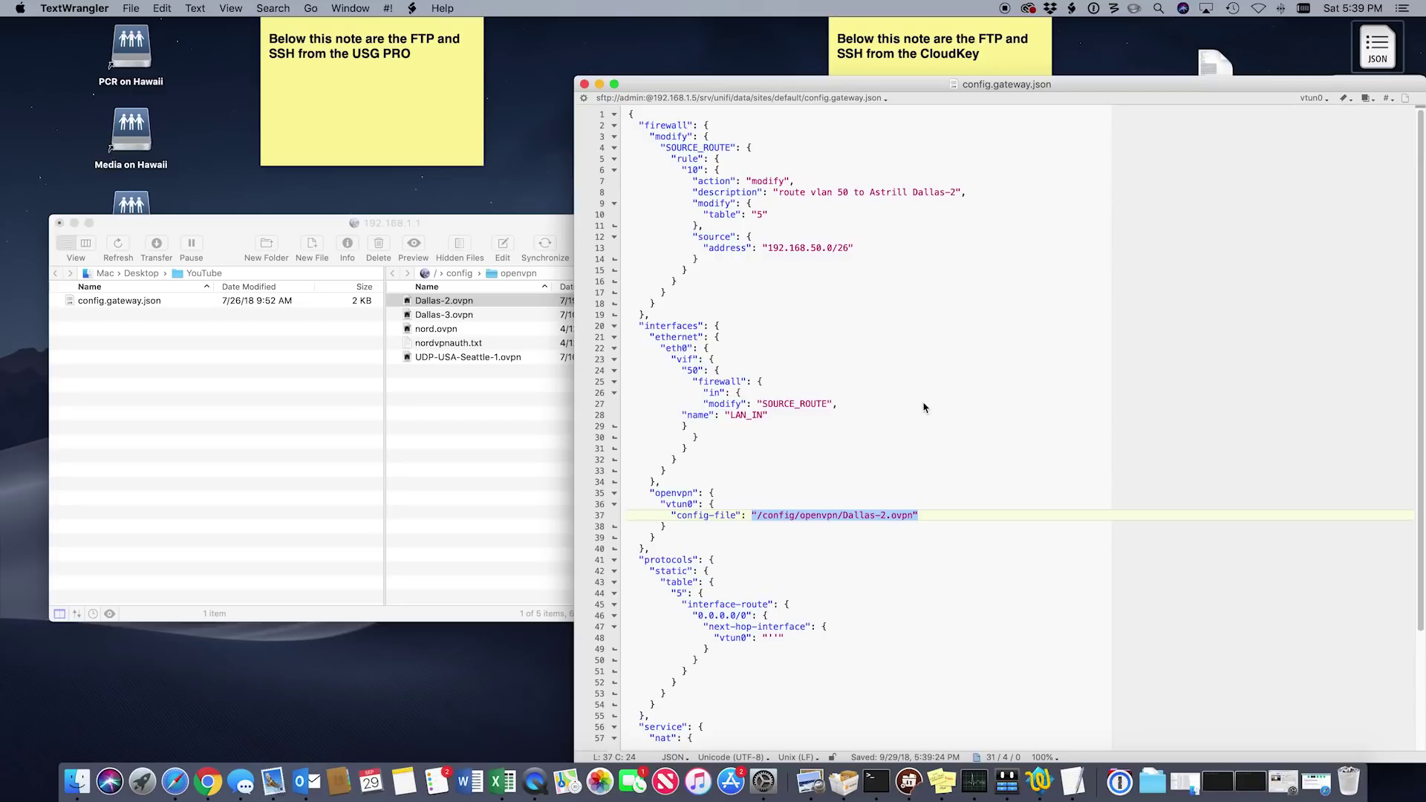
click(585, 84)
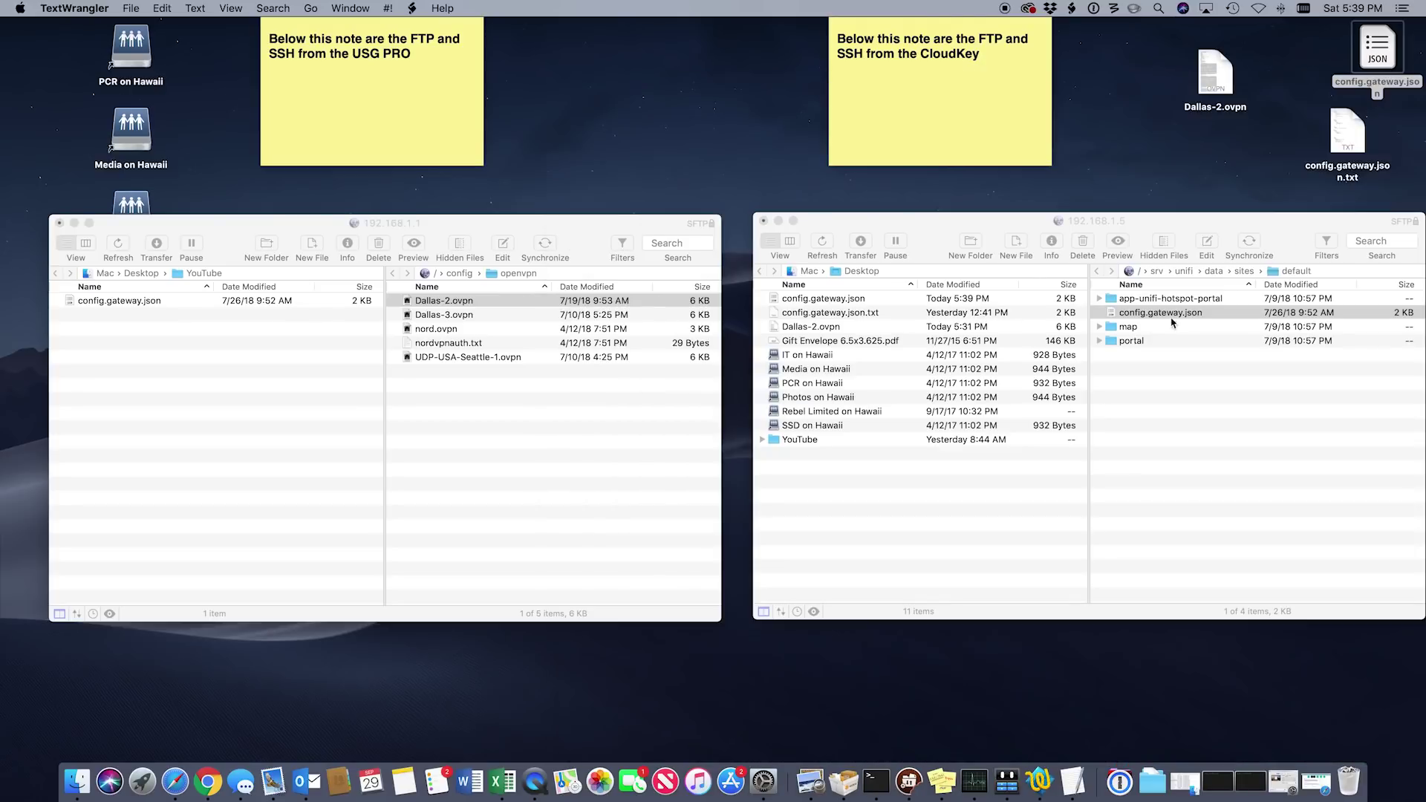
click(1214, 427)
click(1213, 427)
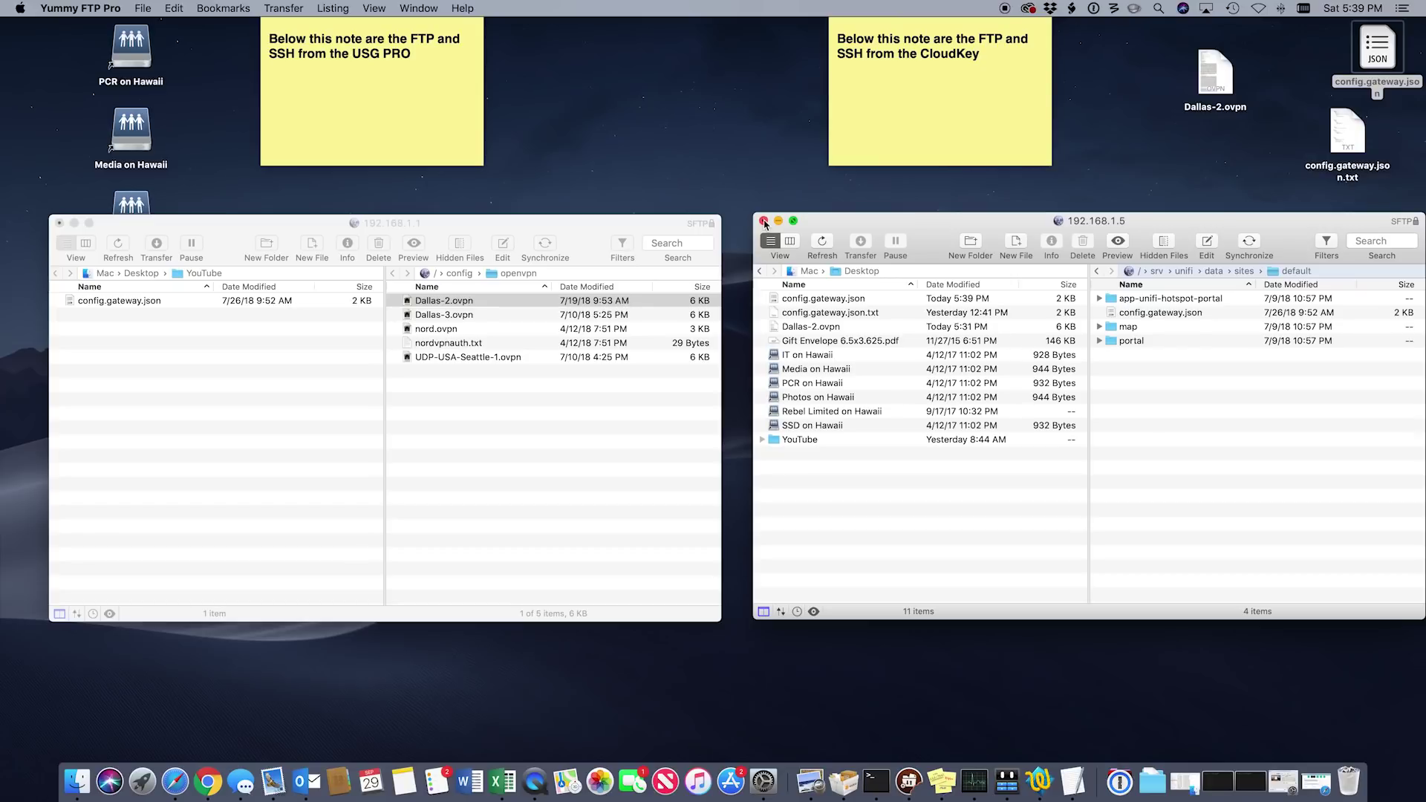
Switch to the UniFi controller, examine the Main USG Pro's Manage Device provisioning options, and return to the dashboard
click(1309, 790)
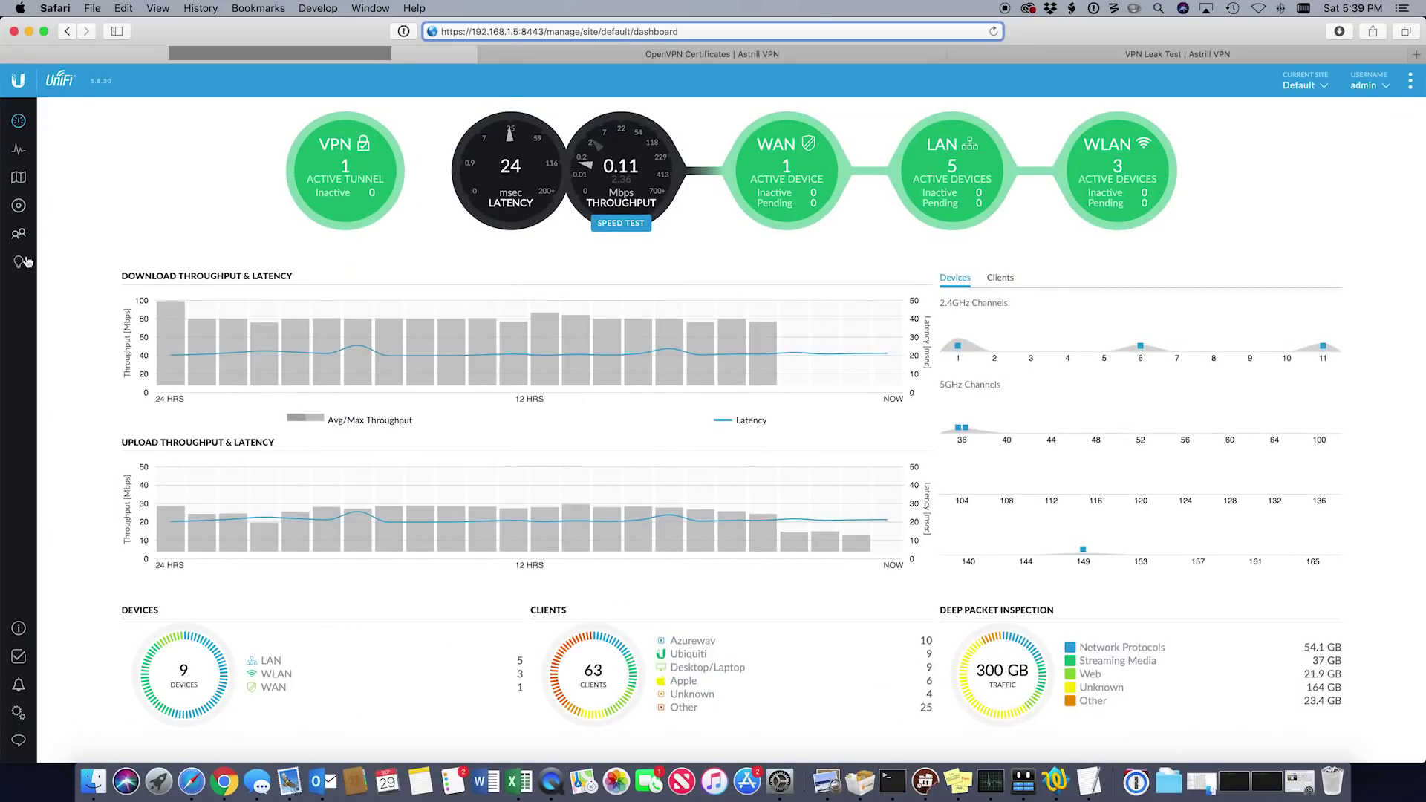
click(18, 714)
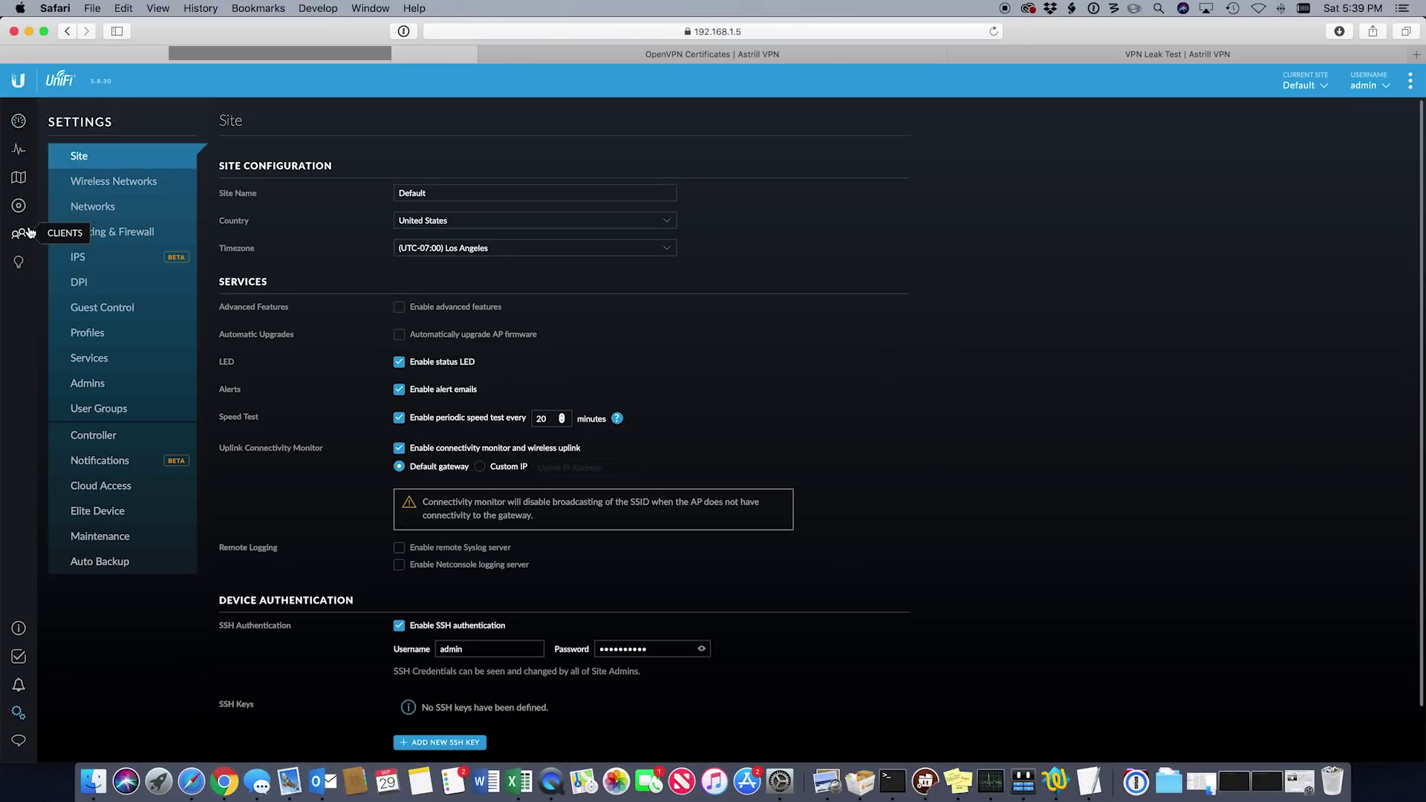
click(22, 207)
click(187, 154)
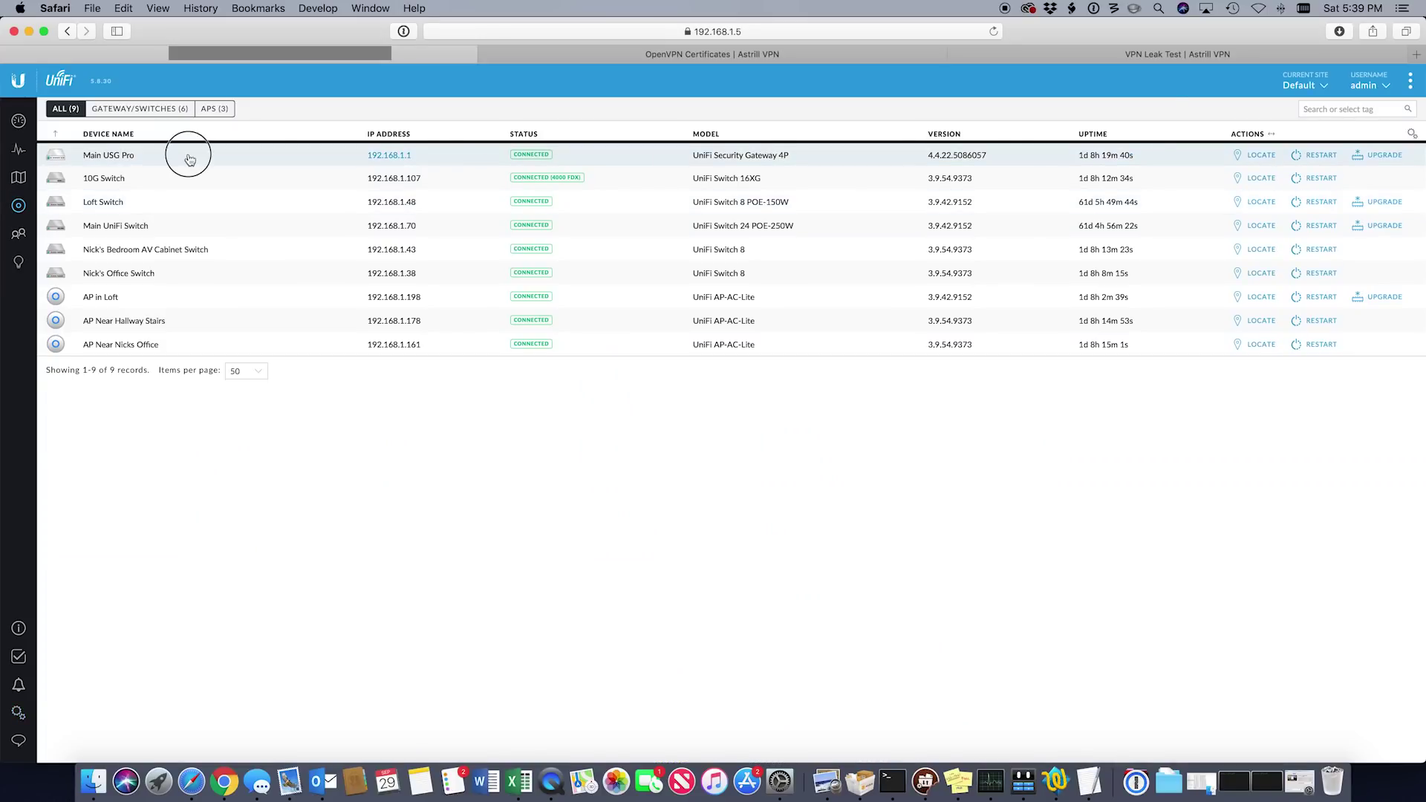
click(1288, 246)
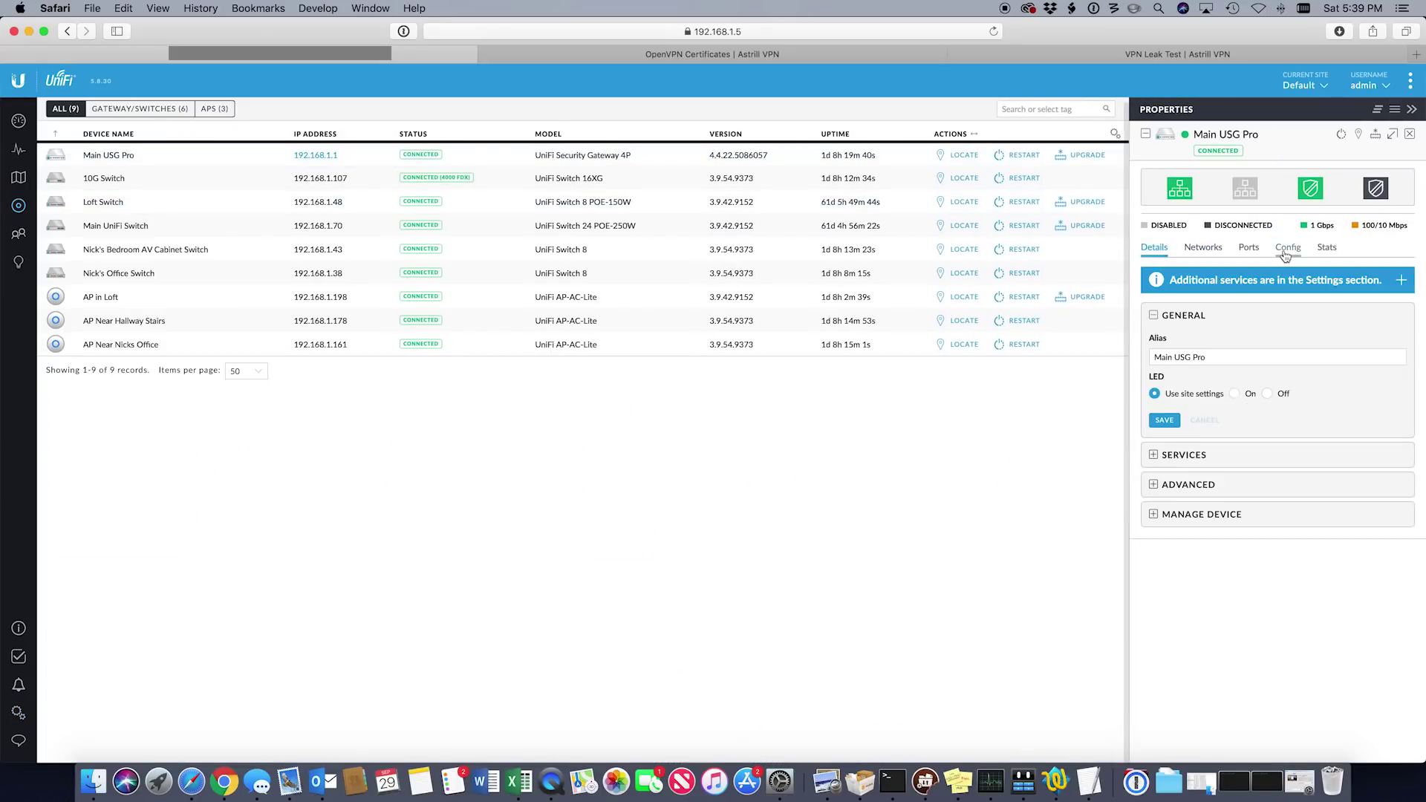
click(1182, 513)
scroll(1207, 577, down, 1)
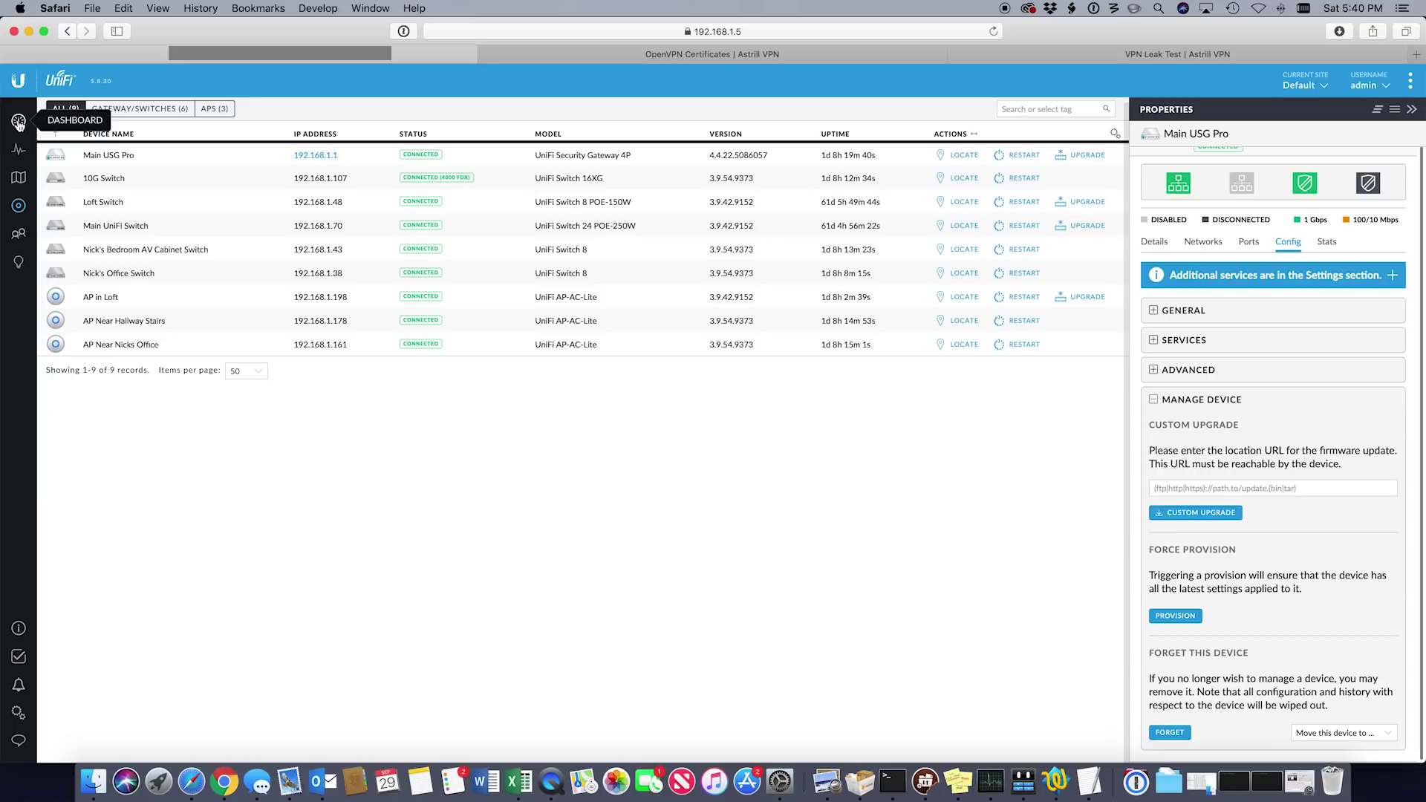
click(19, 121)
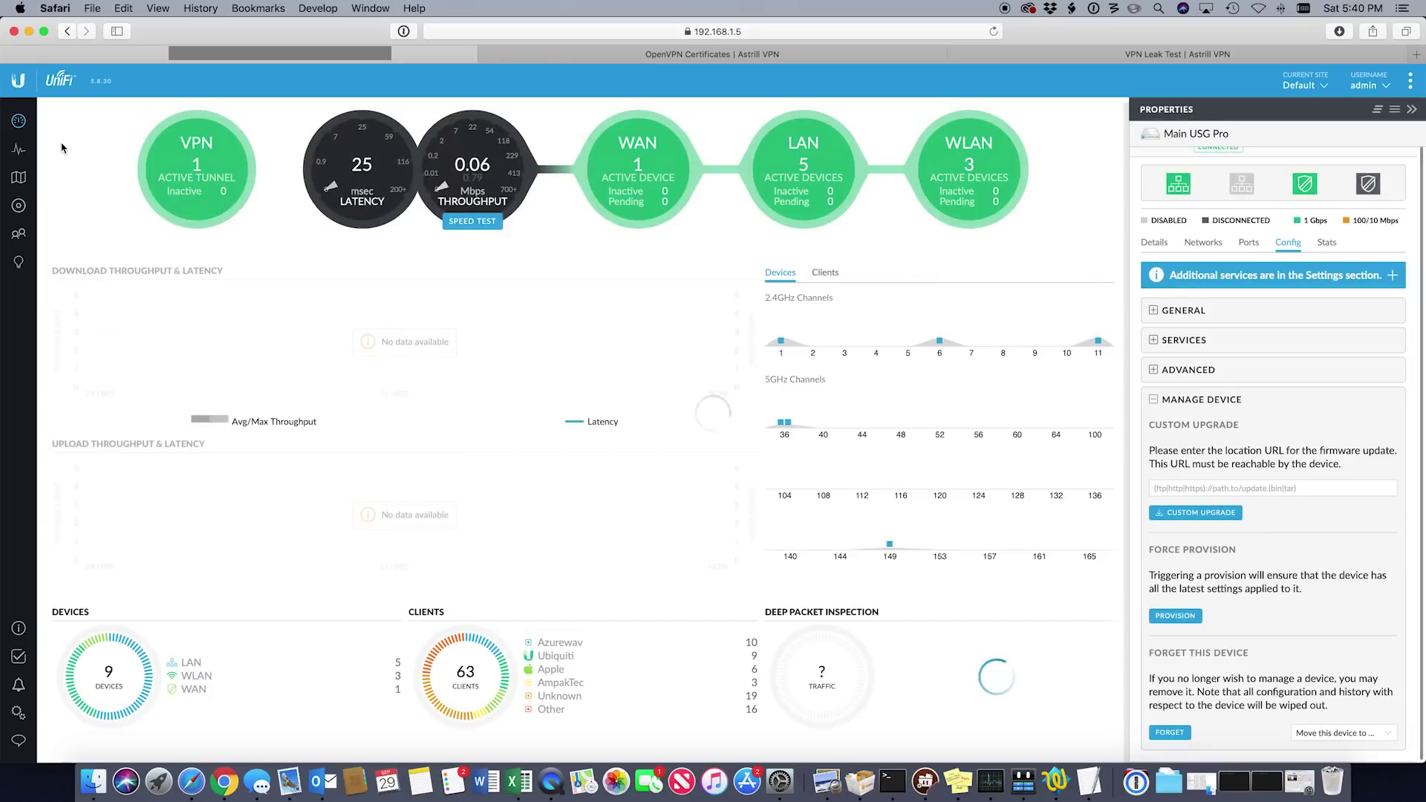
View the SFTP sessions behind the browser, then return to it and show the VPN Leak Test page
click(29, 31)
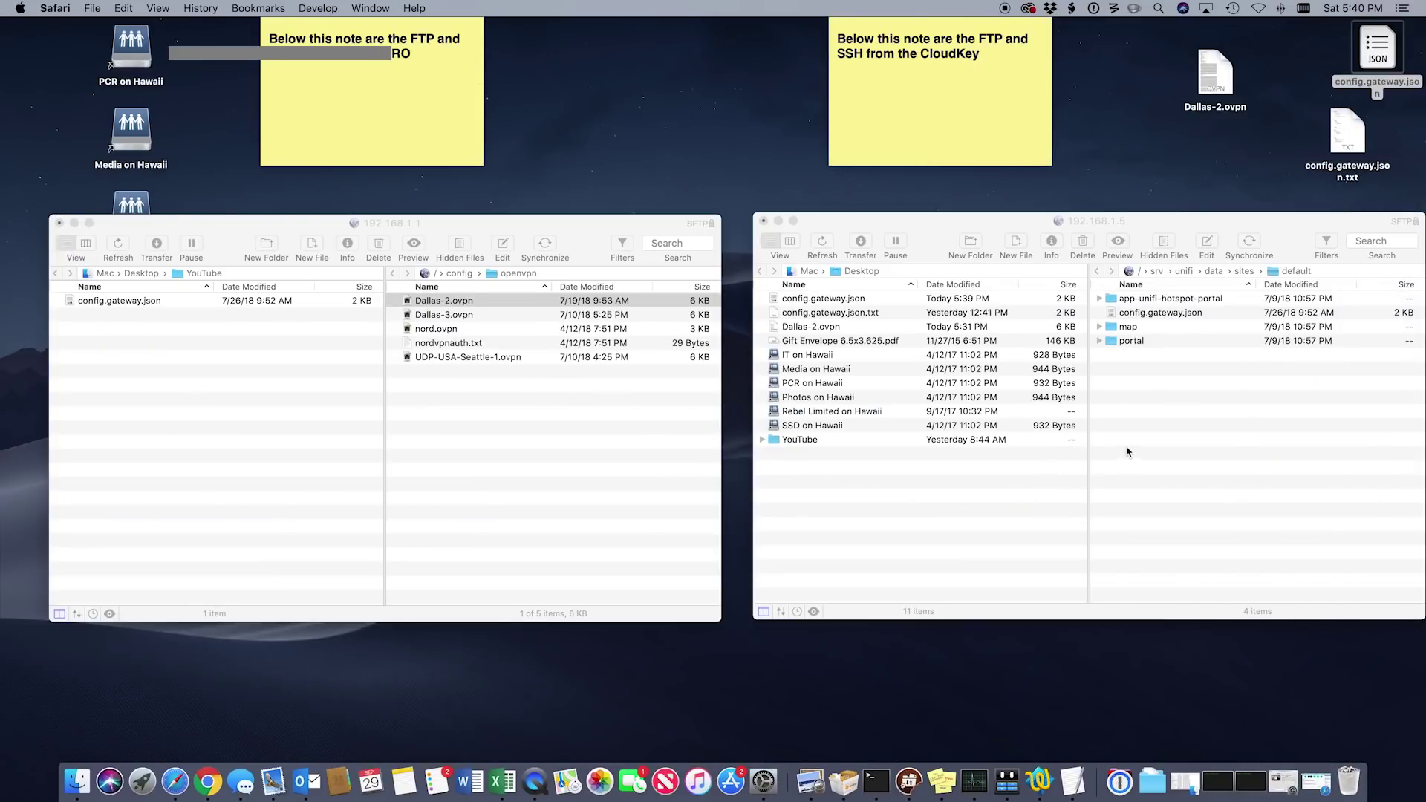
click(1316, 782)
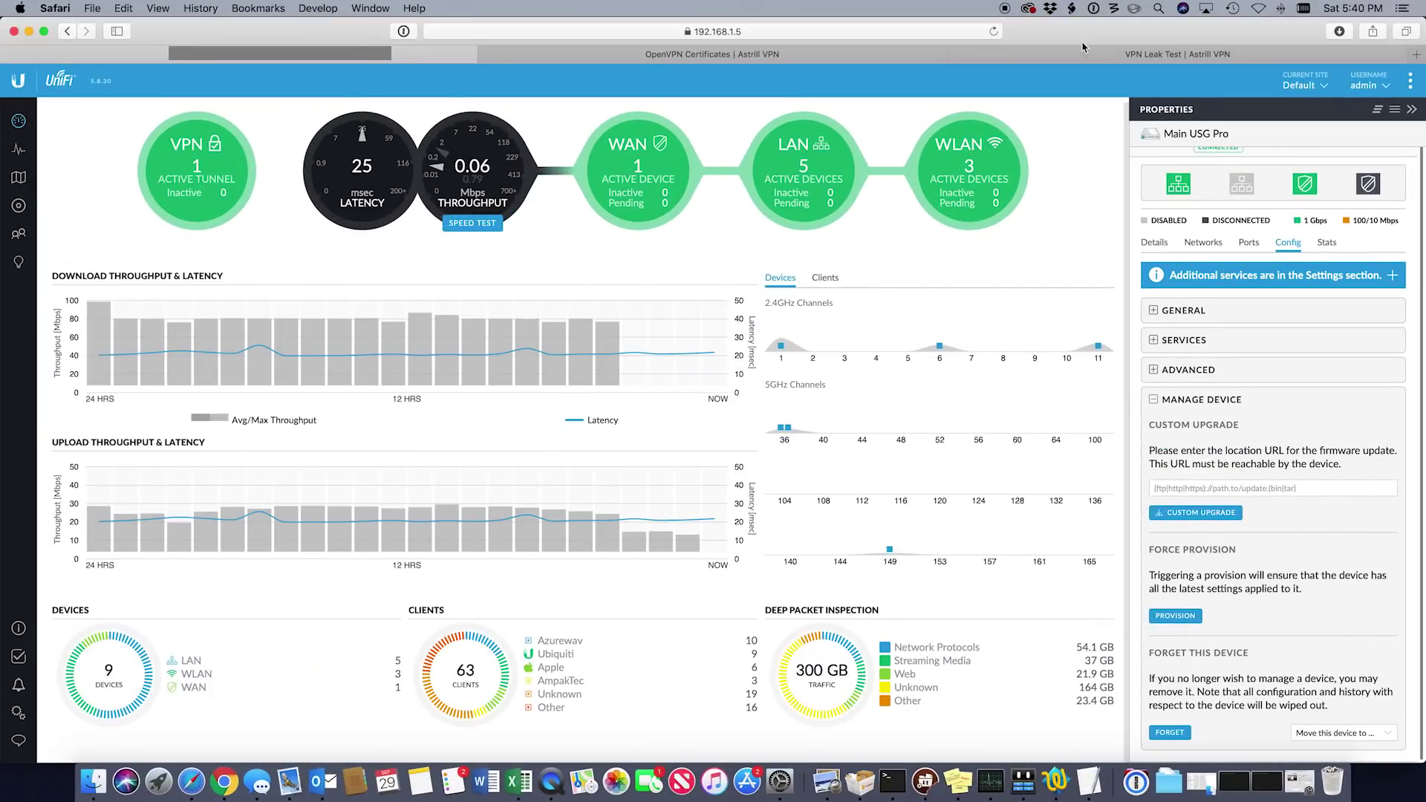
click(1026, 58)
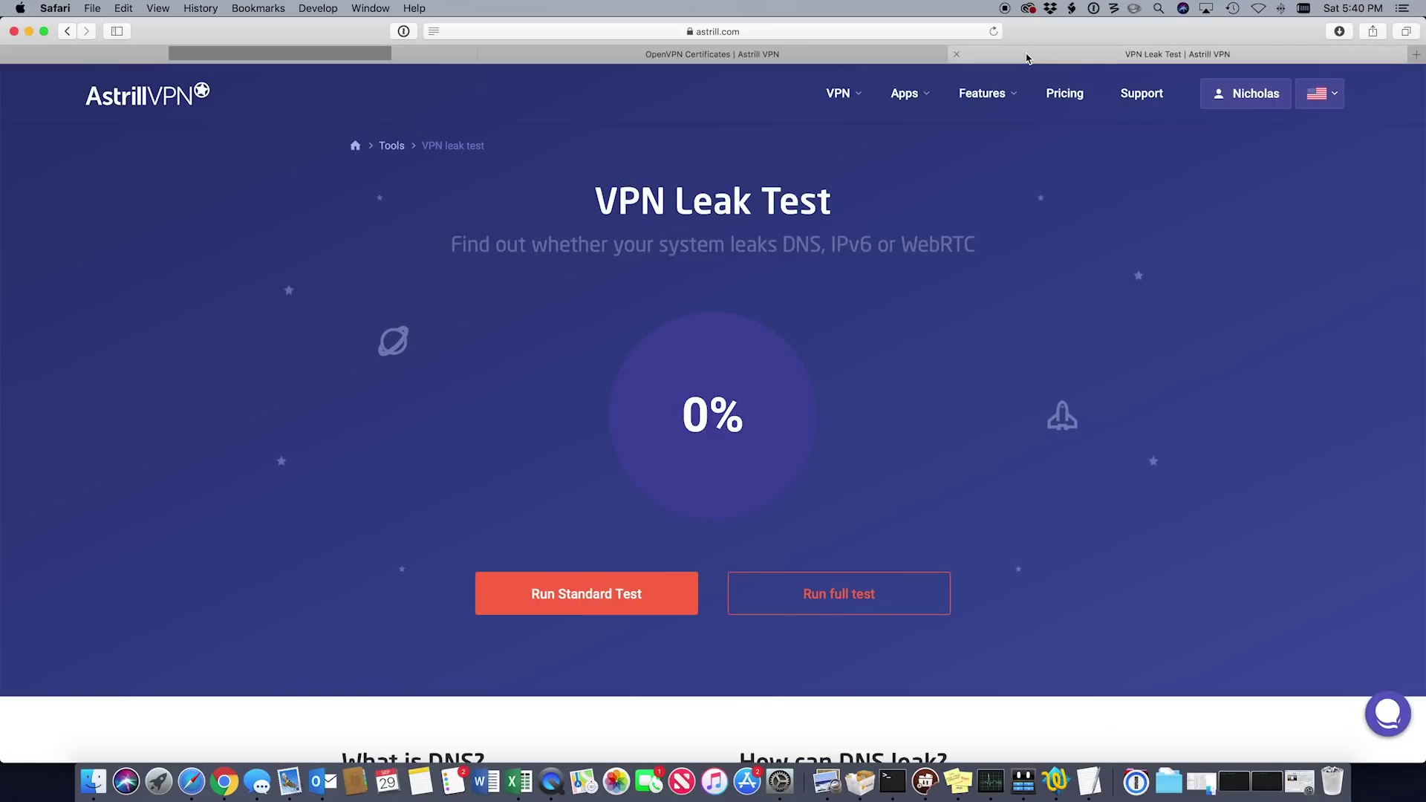
mouse_move(1012, 223)
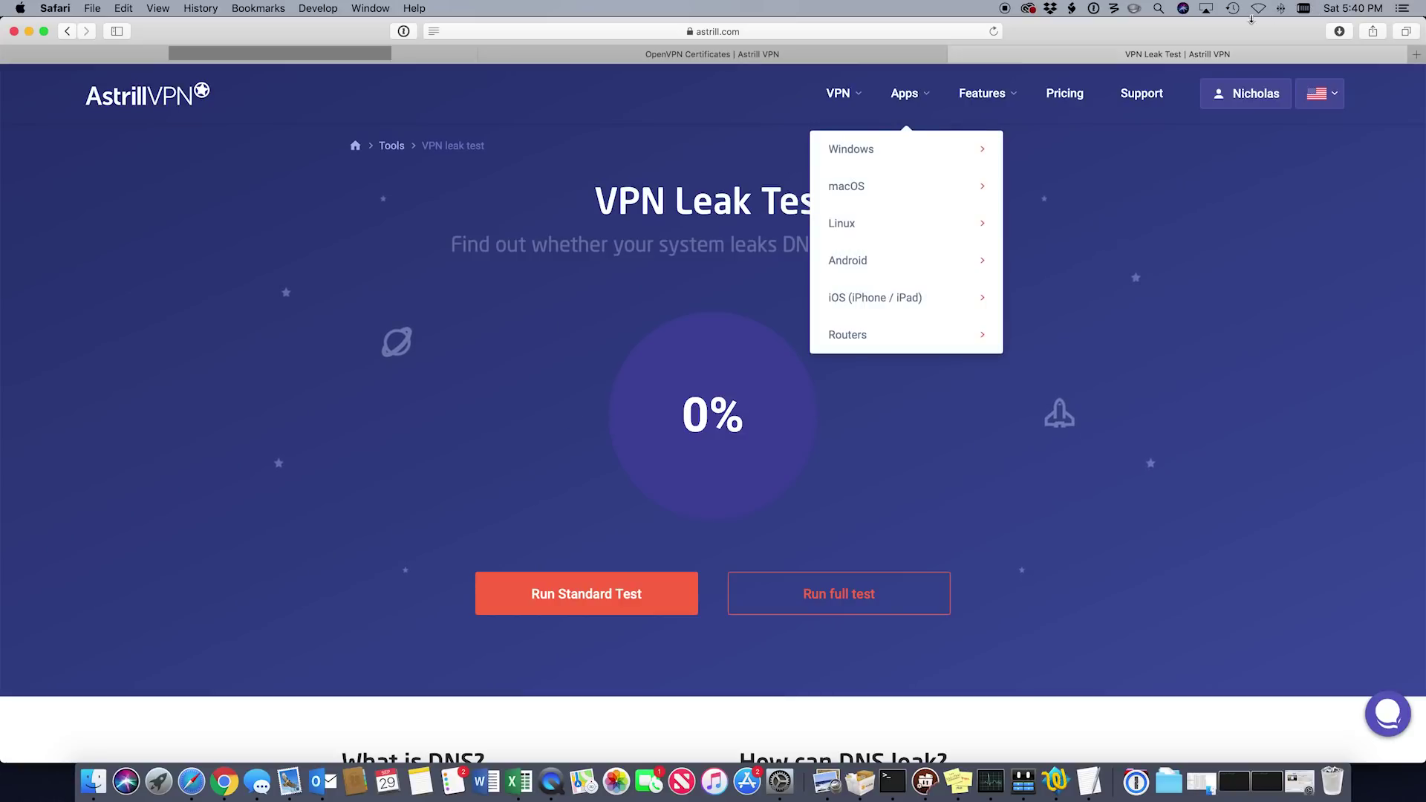
Open the Mac's Network preferences, set Configure IPv4 to Off for Ethernet 1, and apply the change
right_click(780, 783)
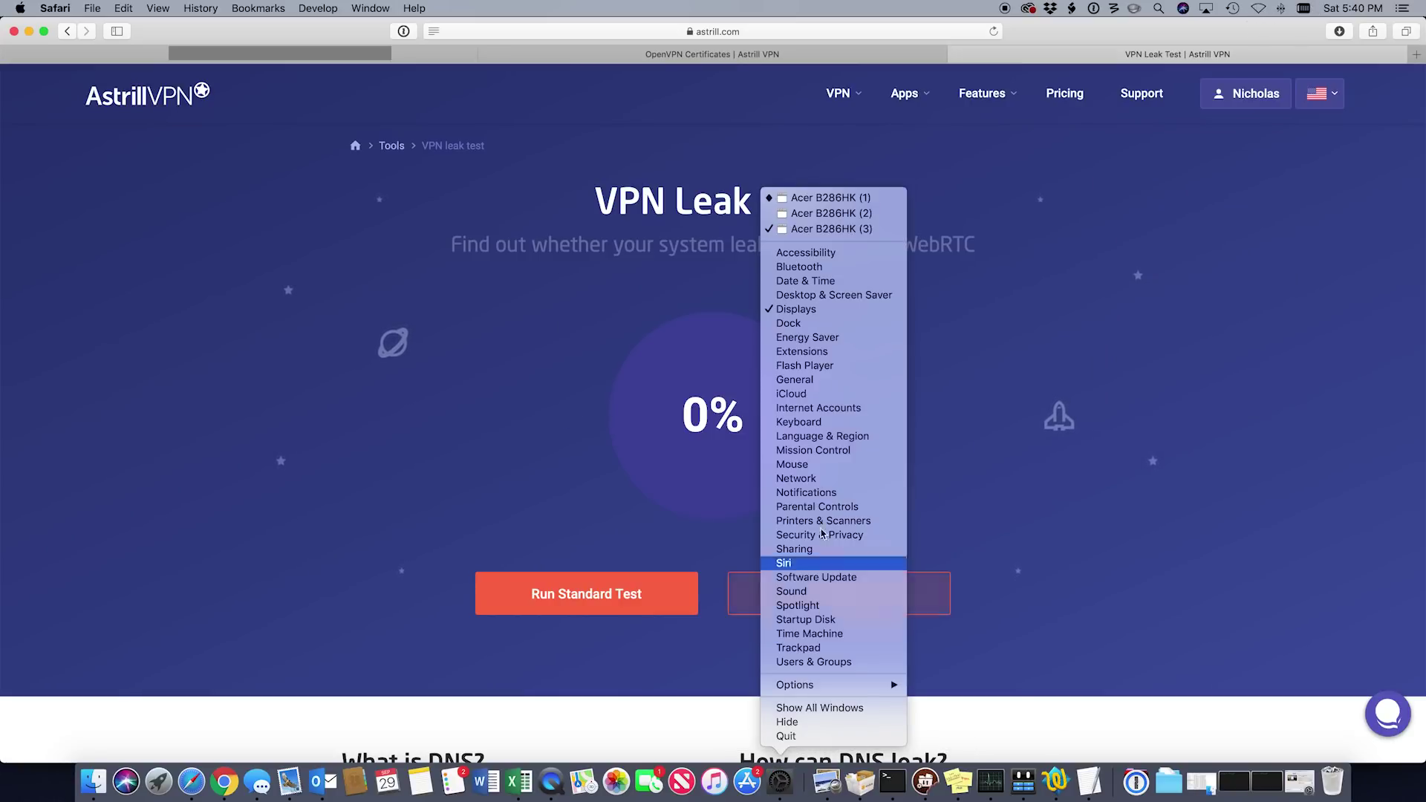
click(804, 479)
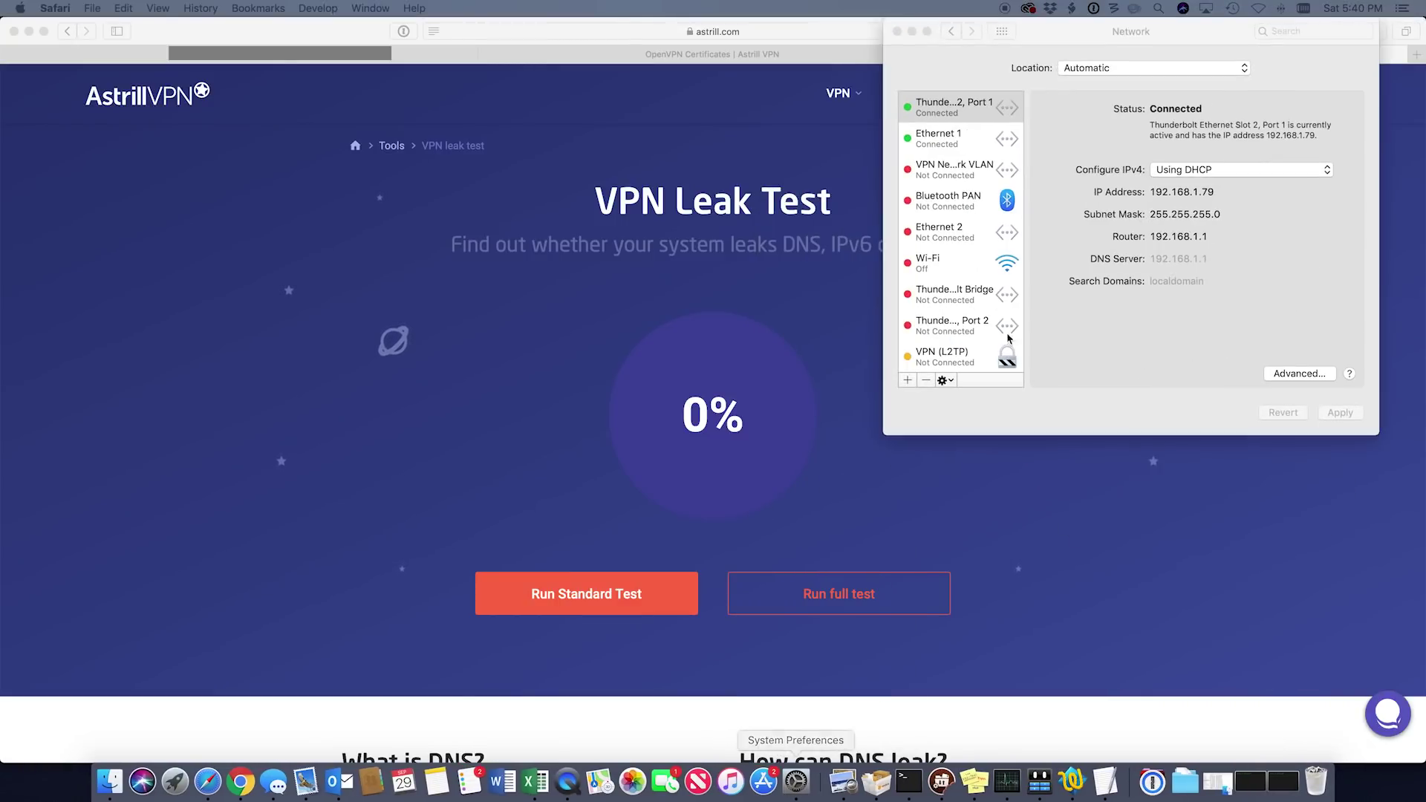
drag(1089, 26, 640, 26)
click(518, 141)
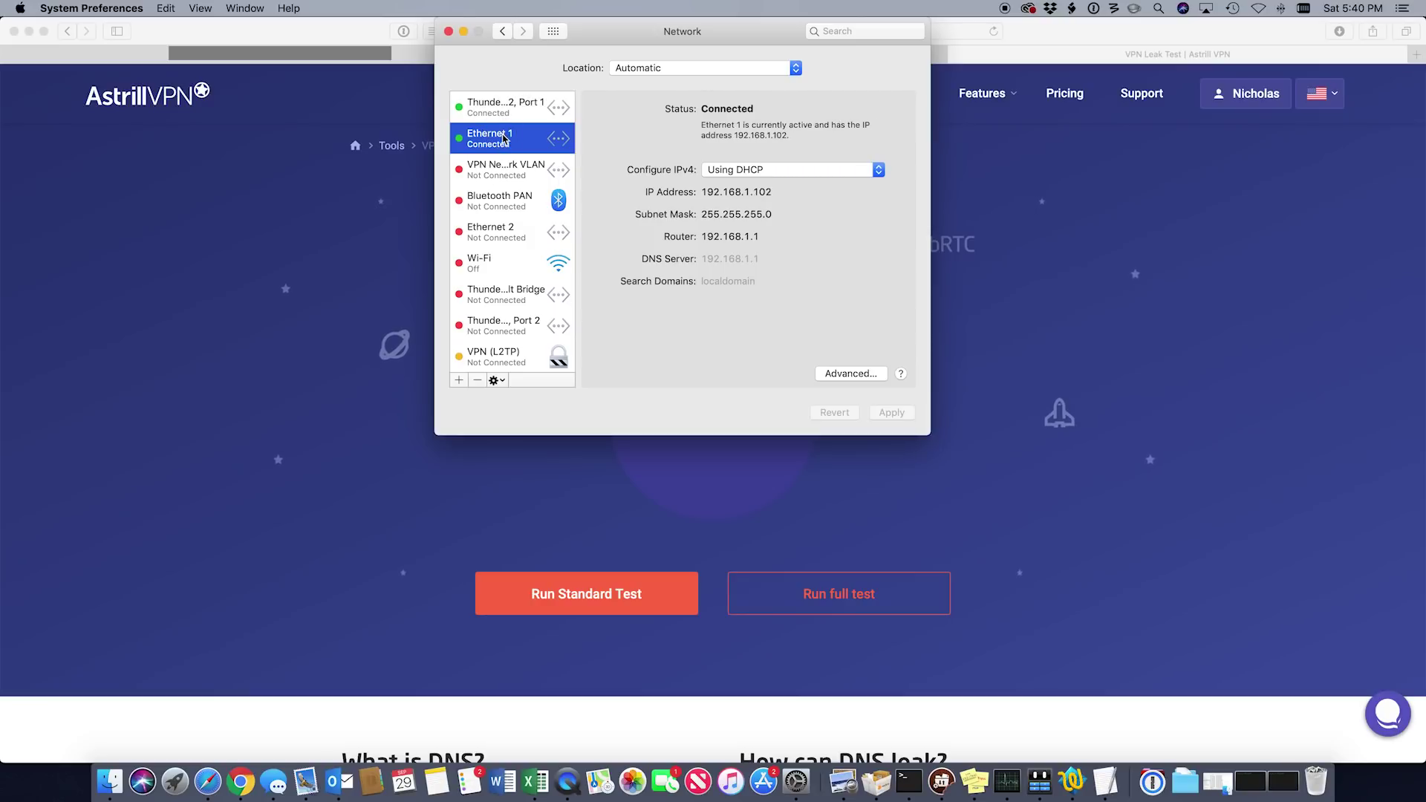
click(779, 172)
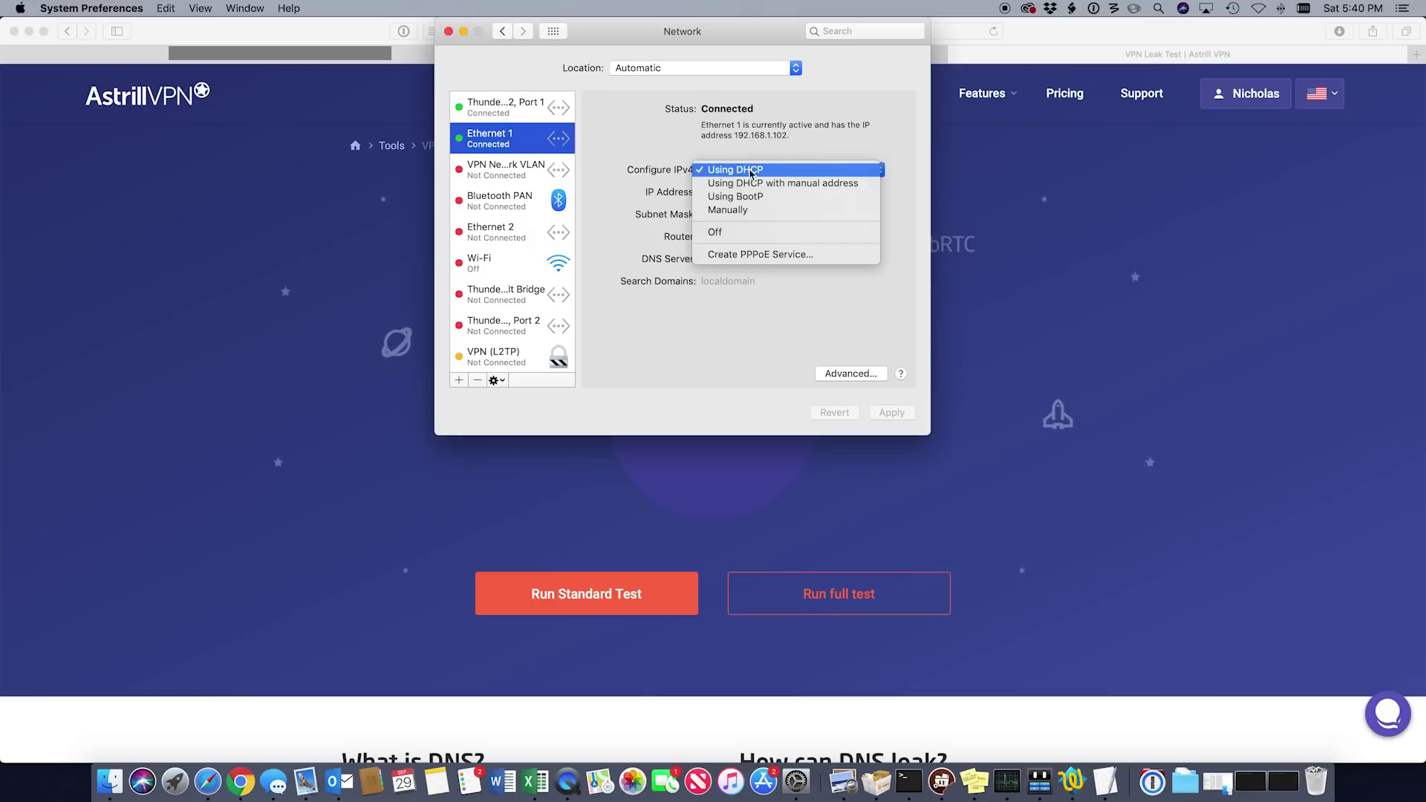
click(716, 233)
click(893, 414)
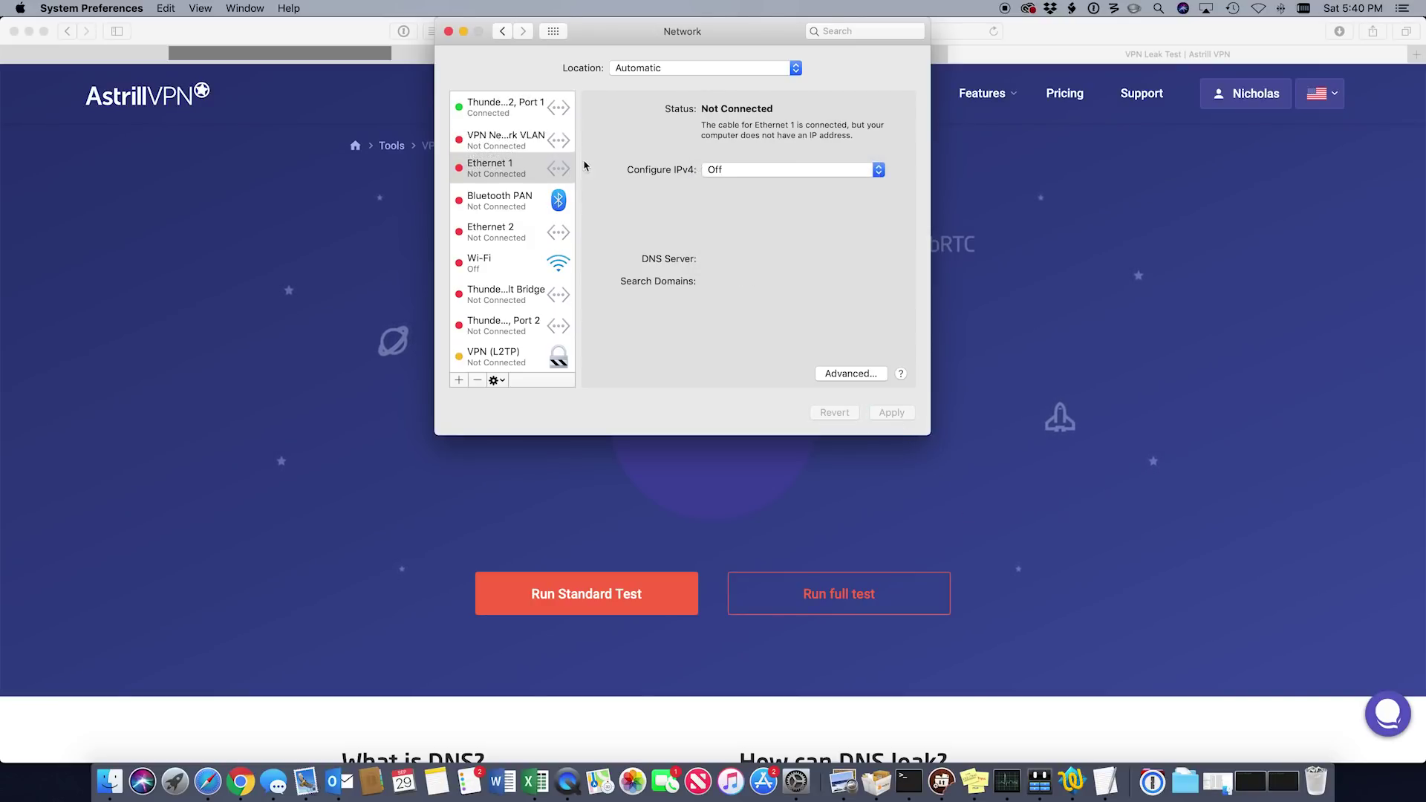
Check the connection details of Thunderbolt Ethernet Slot 2, Port 1, then run the standard VPN leak test
click(551, 113)
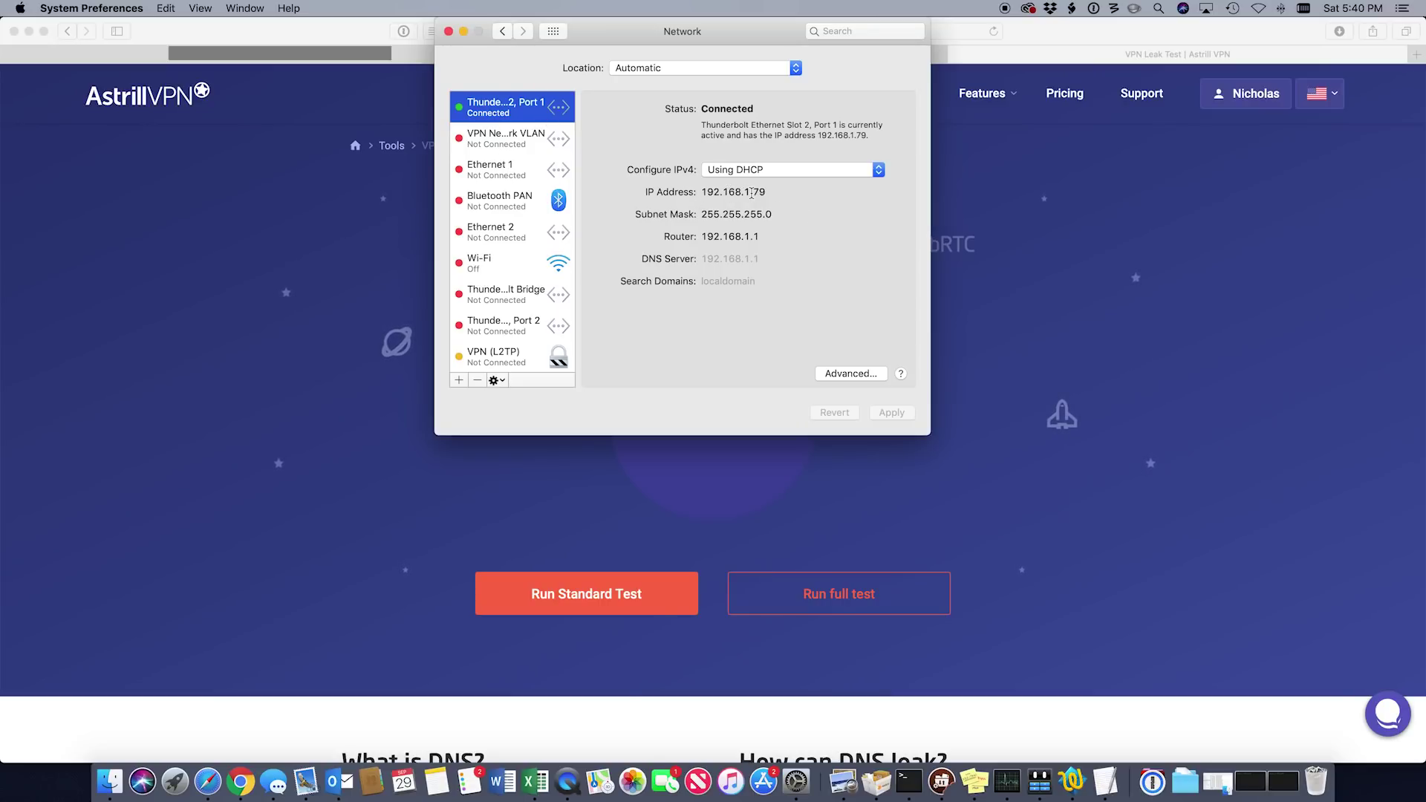
key(cmd+q)
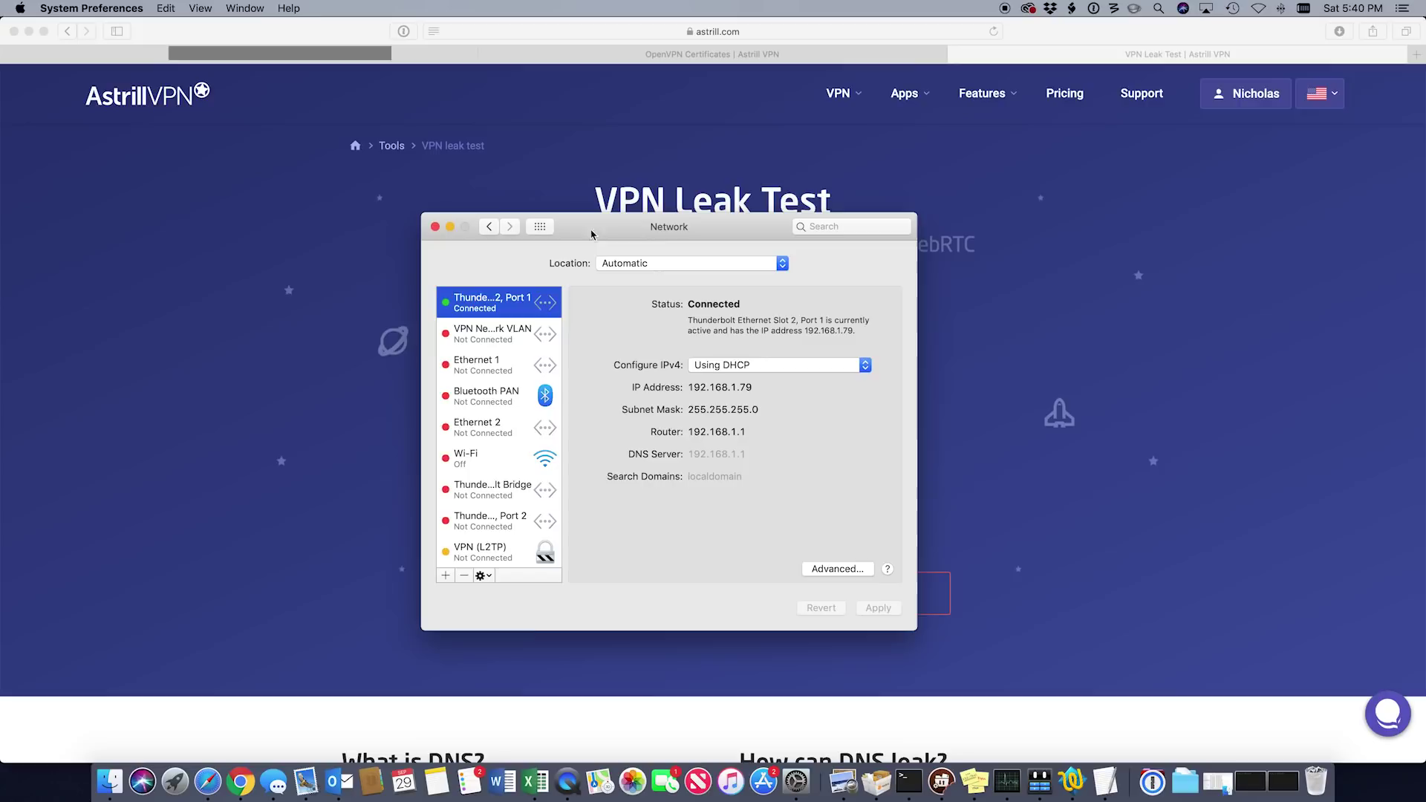
click(583, 604)
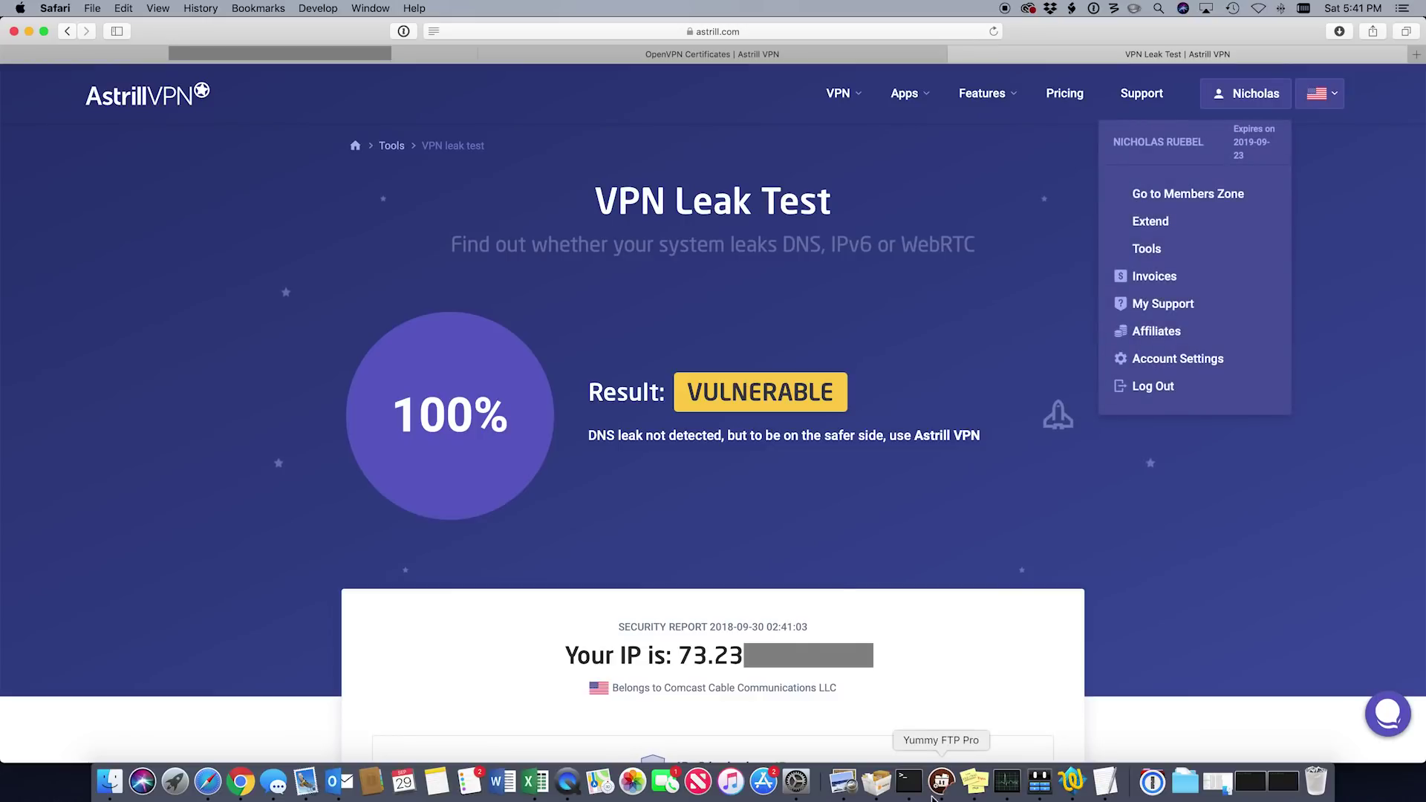
In Network preferences, set the Thunderbolt Ethernet port's Configure IPv4 to Off, turn Wi-Fi on, and apply the changes
click(796, 782)
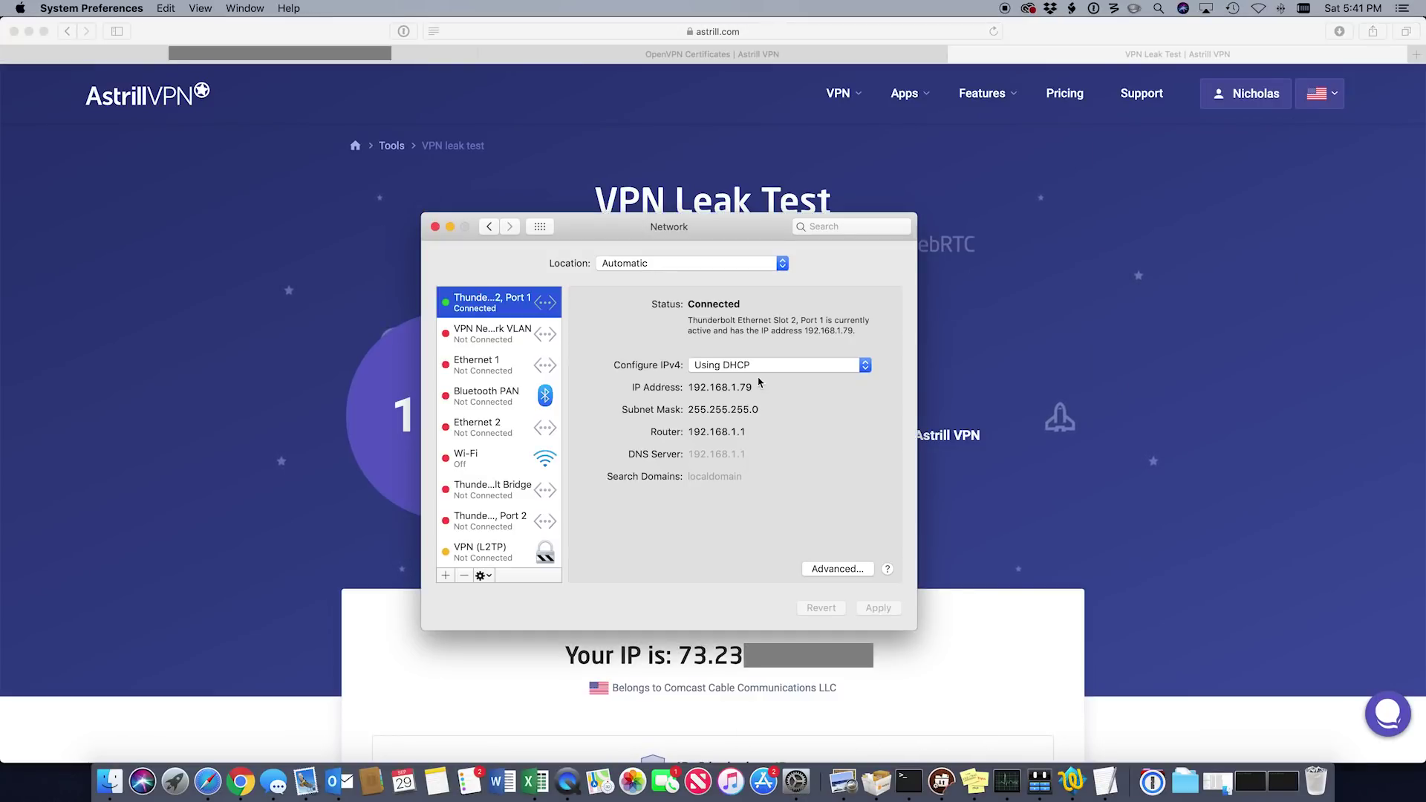
click(732, 365)
click(715, 437)
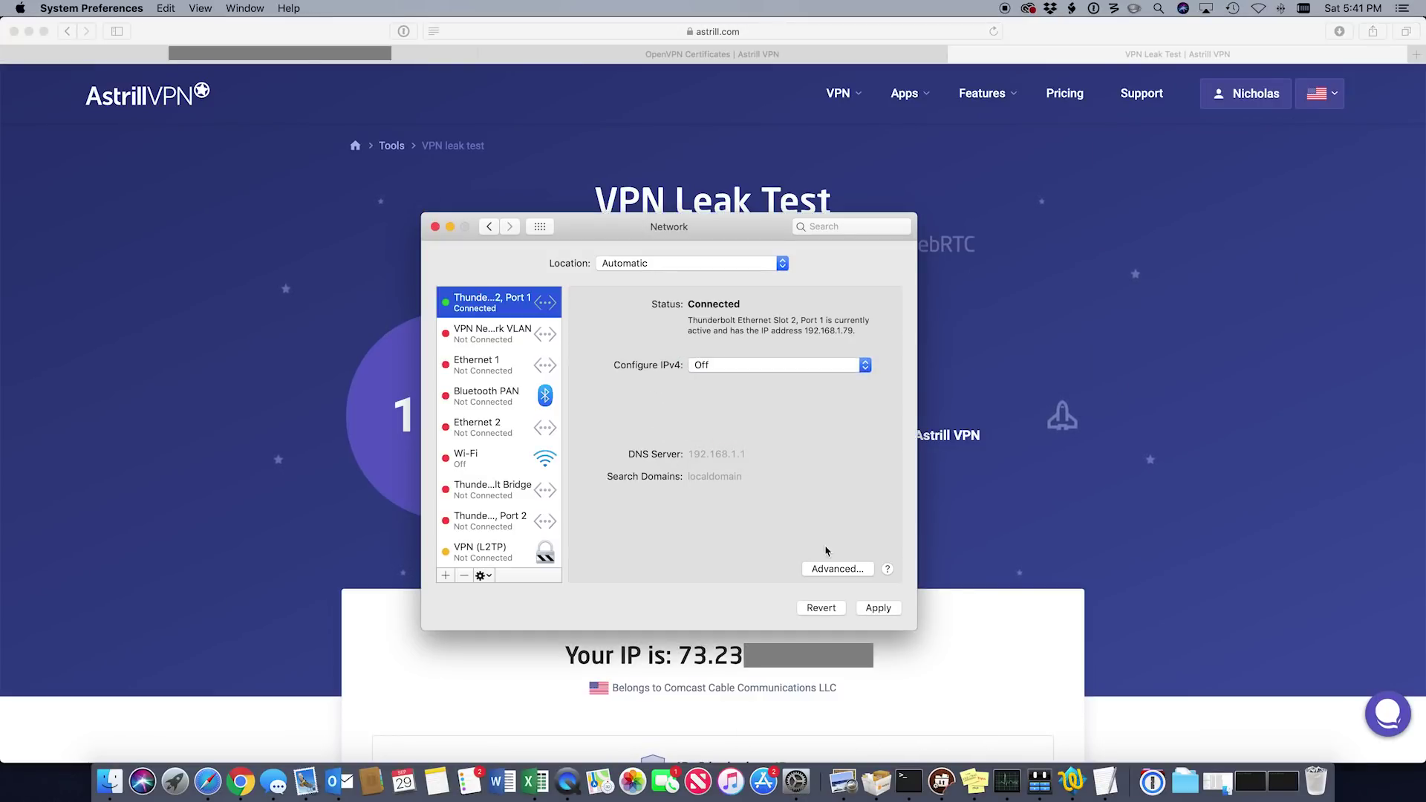
click(481, 459)
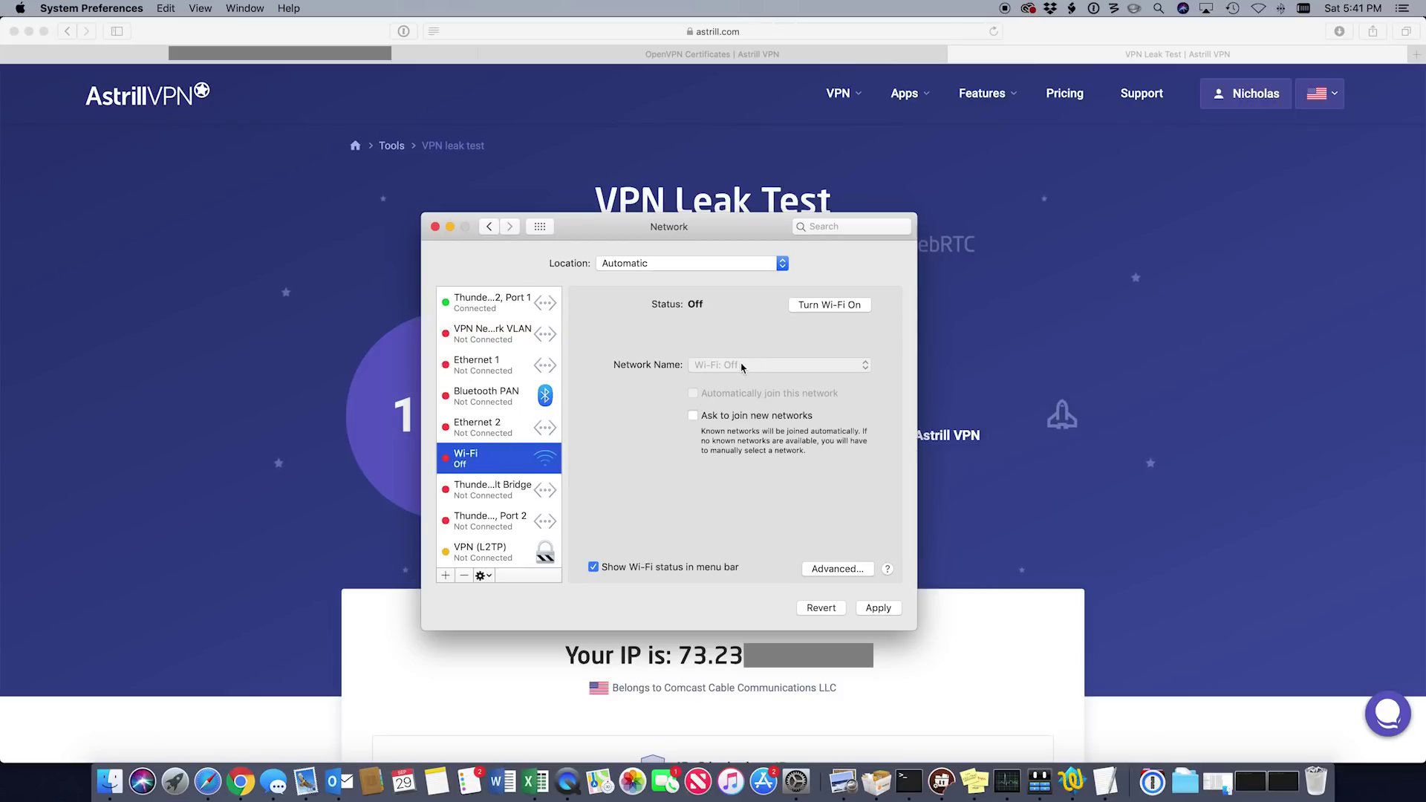
click(842, 303)
click(794, 315)
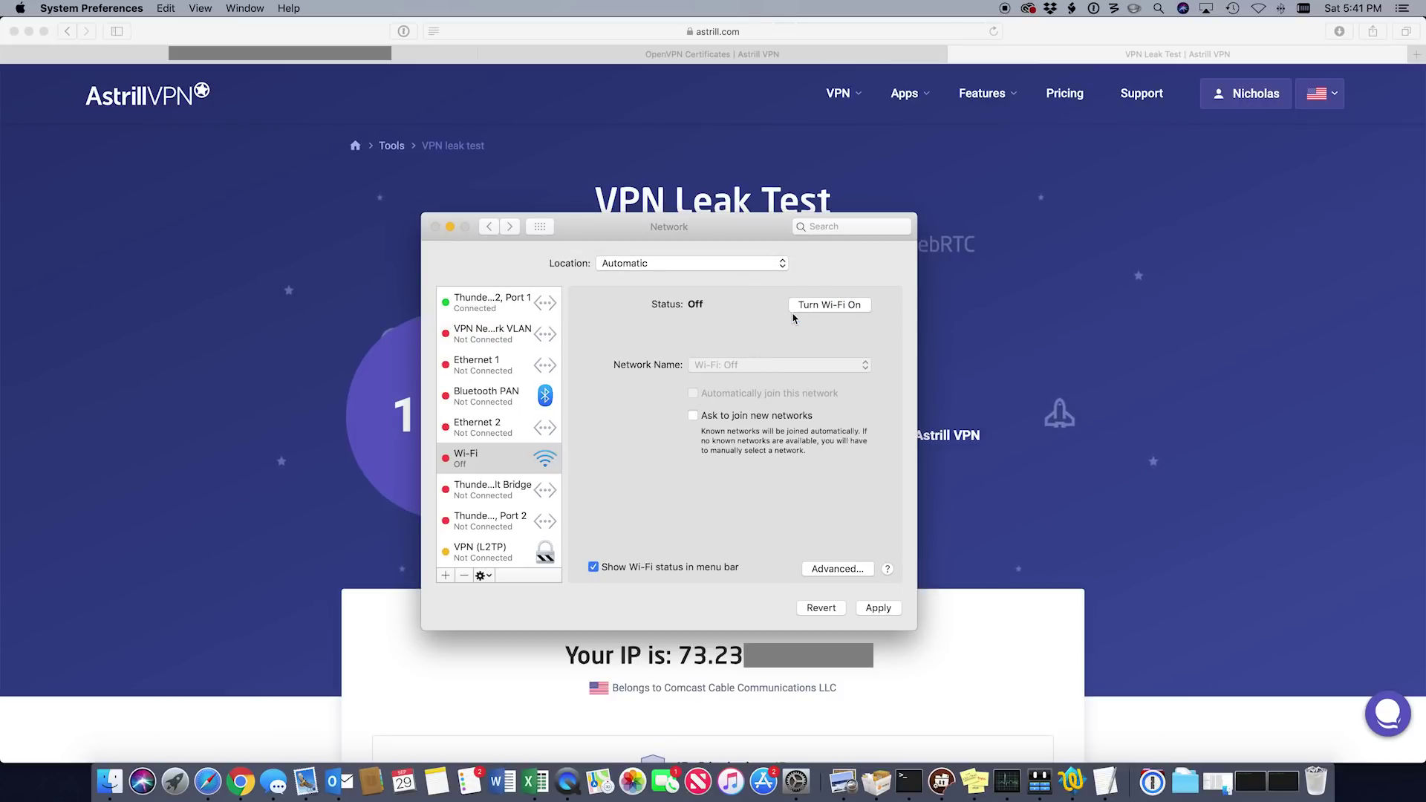
click(877, 609)
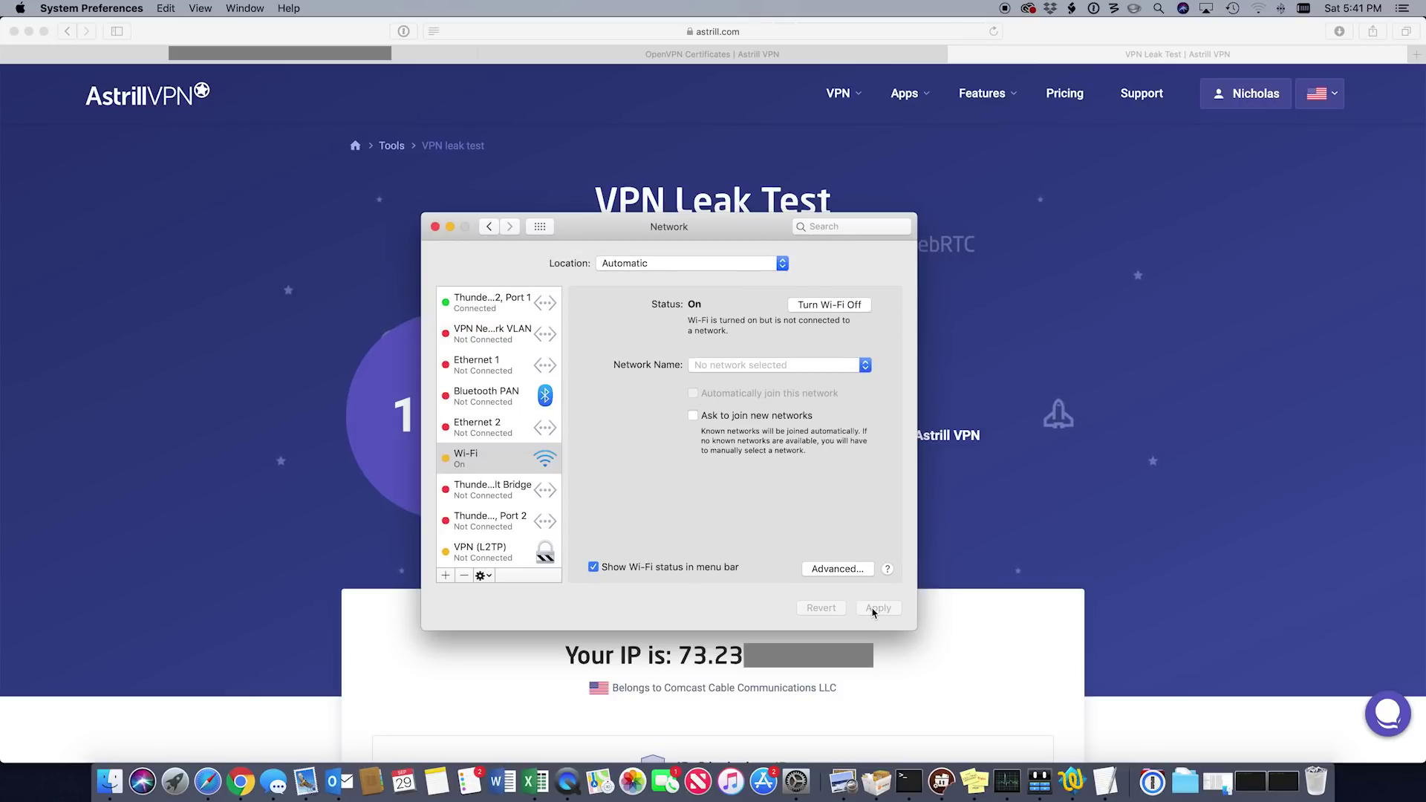
Join the Mammoth-VPN Wi-Fi network by entering its WPA2 password
click(758, 365)
click(761, 388)
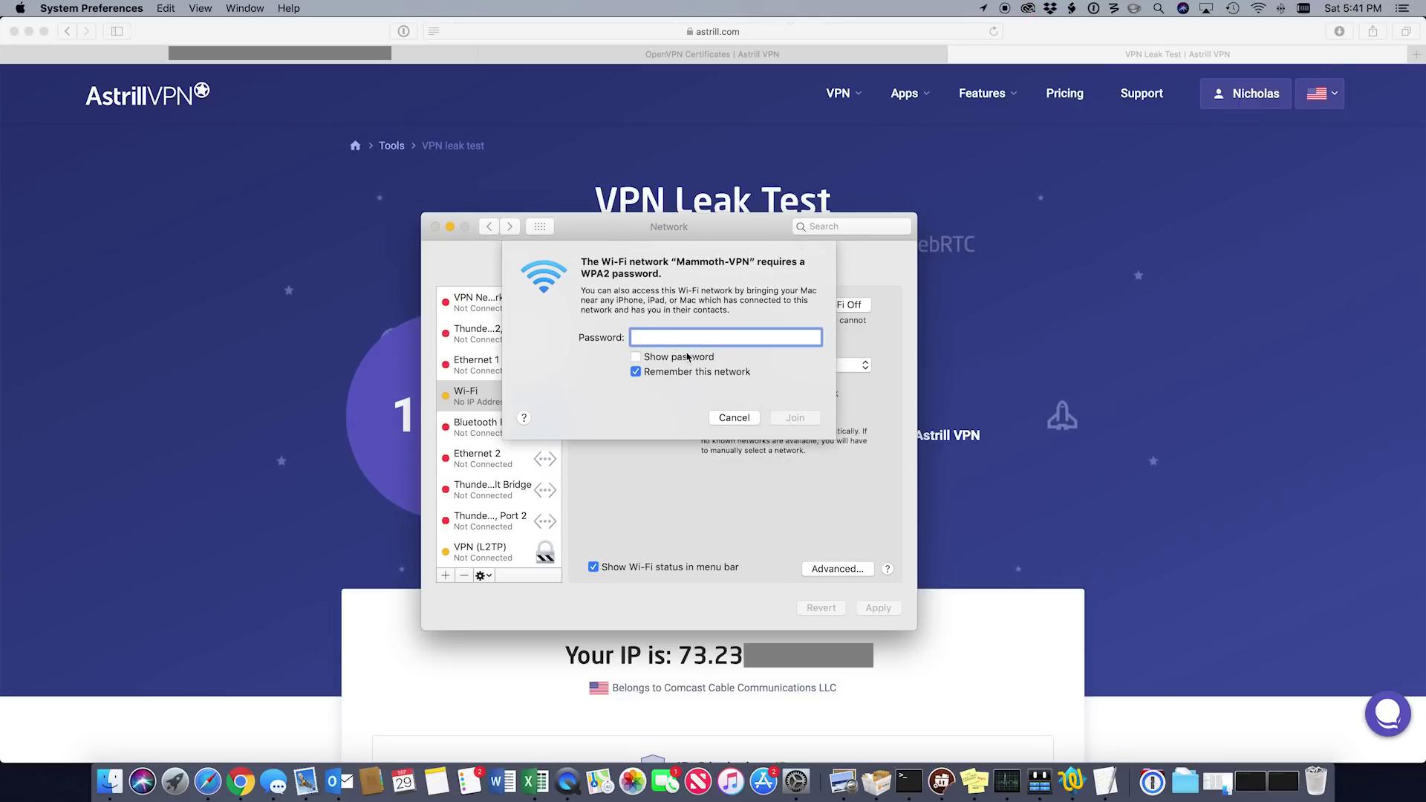
text(••)
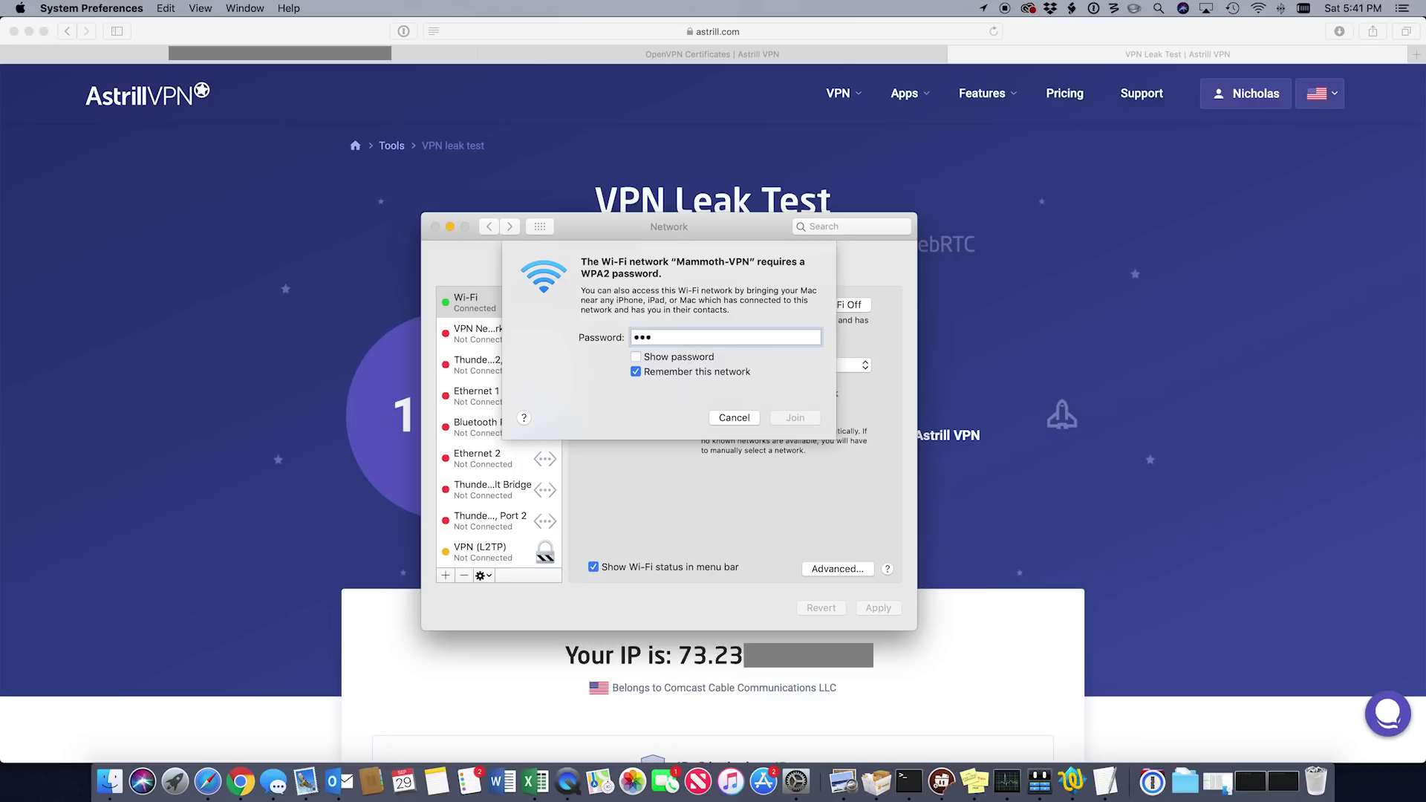
text(•••••••)
click(794, 418)
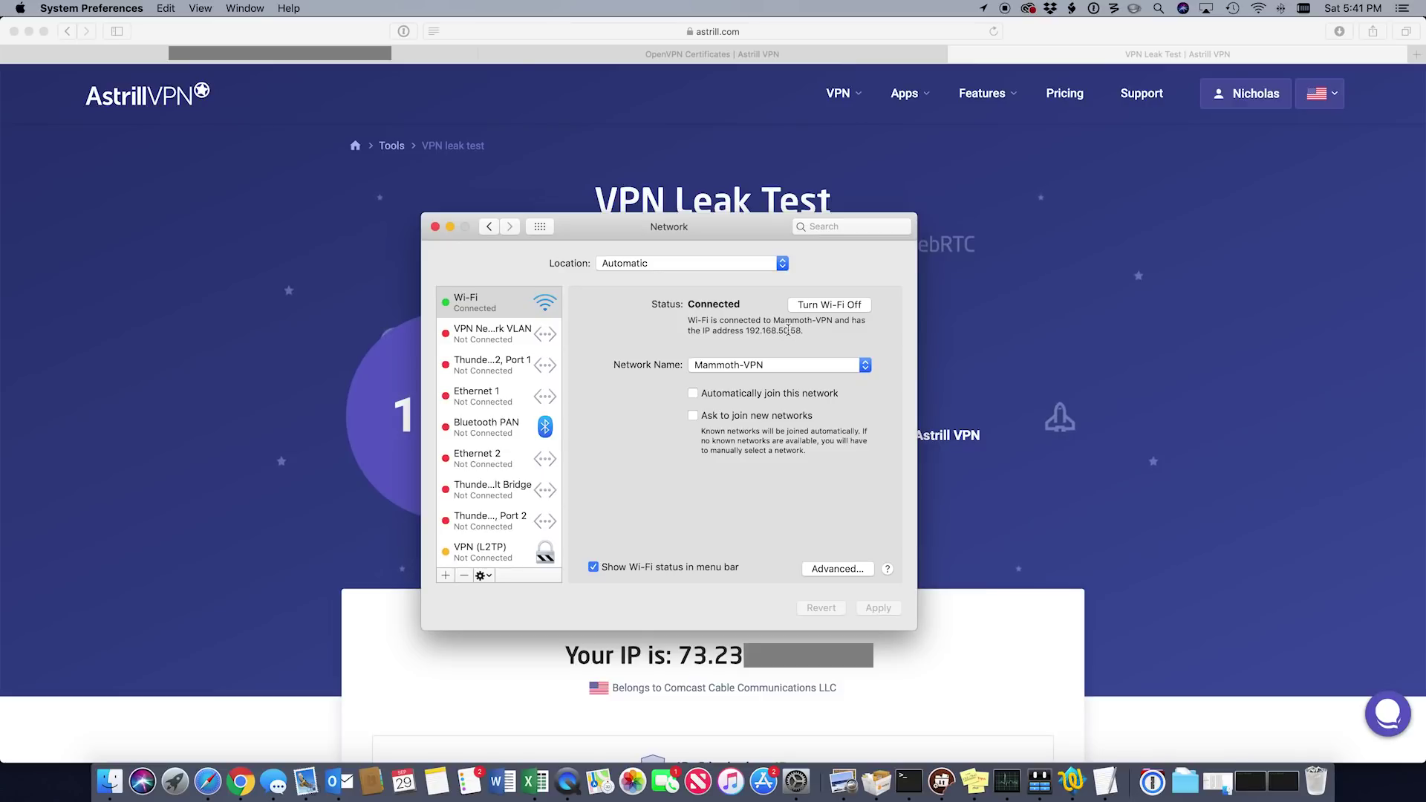
Reload the VPN Leak Test page, run the standard test, and examine the reported IP address and its owner
click(710, 121)
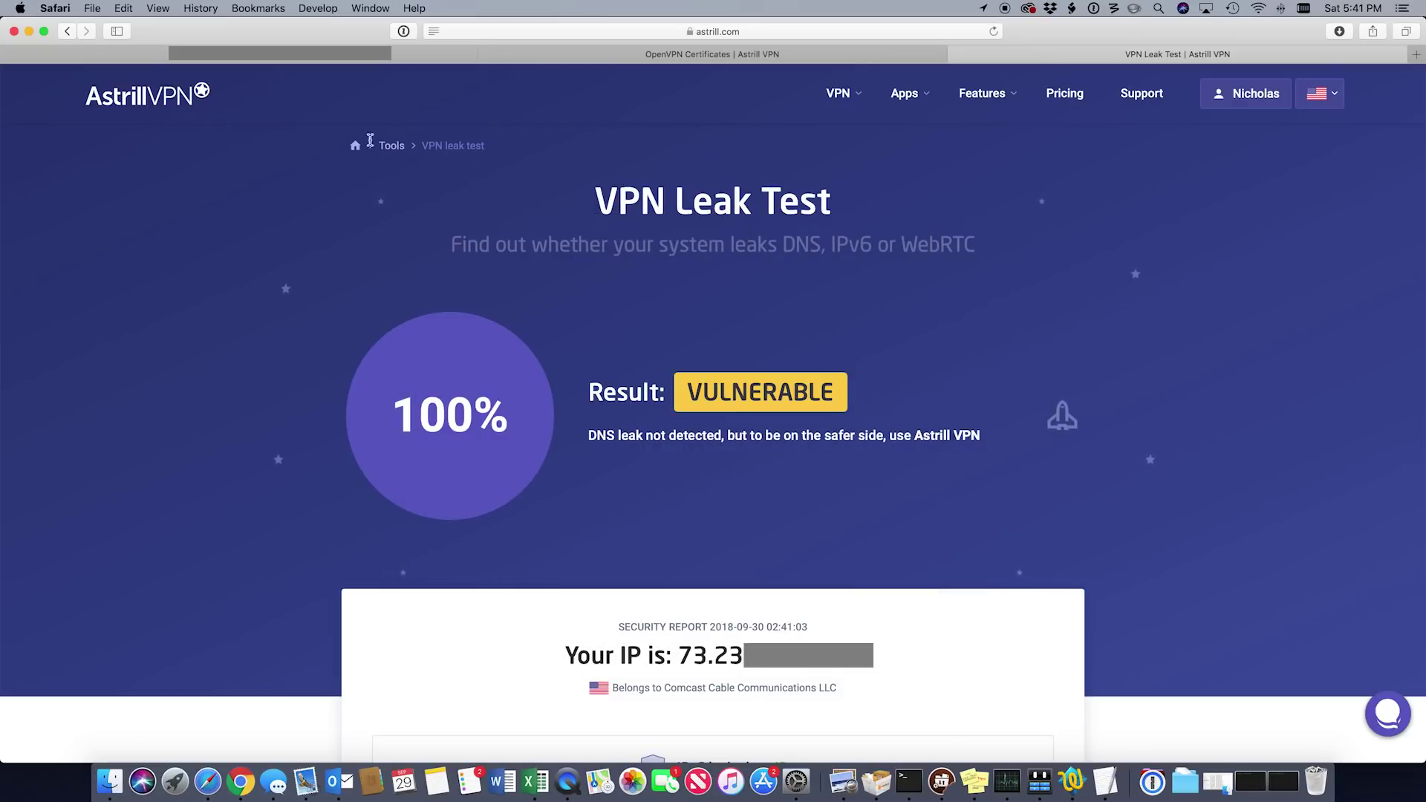
click(994, 32)
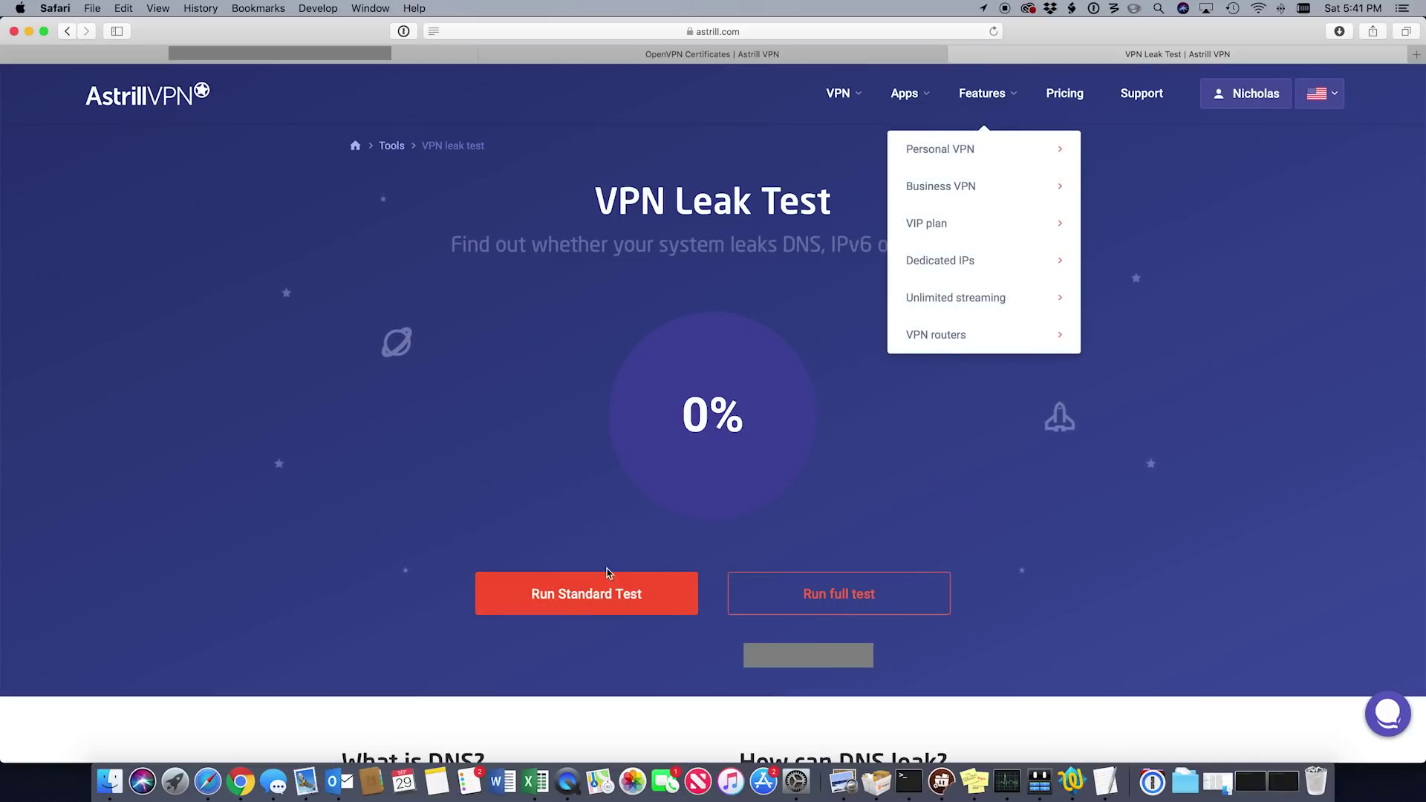
click(587, 593)
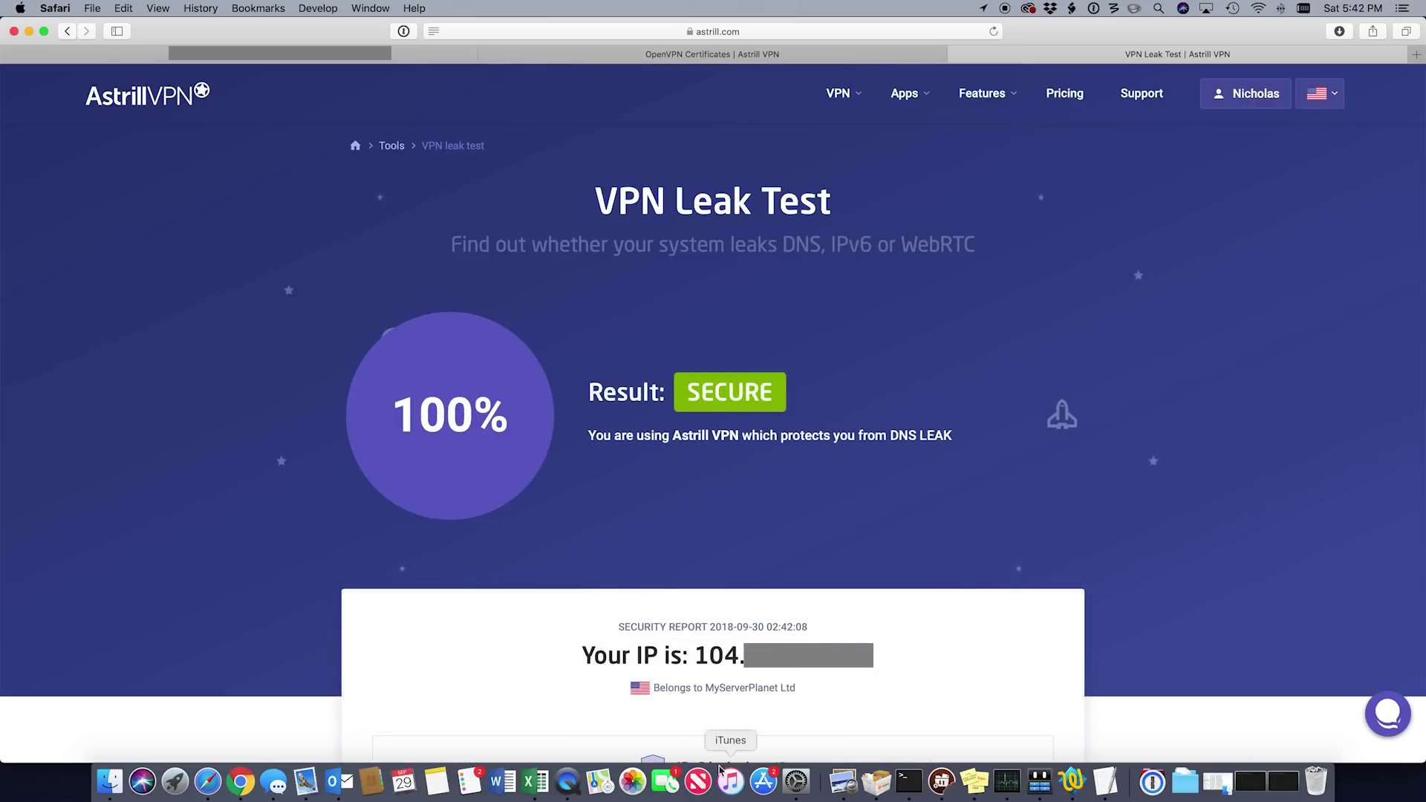
drag(695, 657, 907, 657)
click(909, 674)
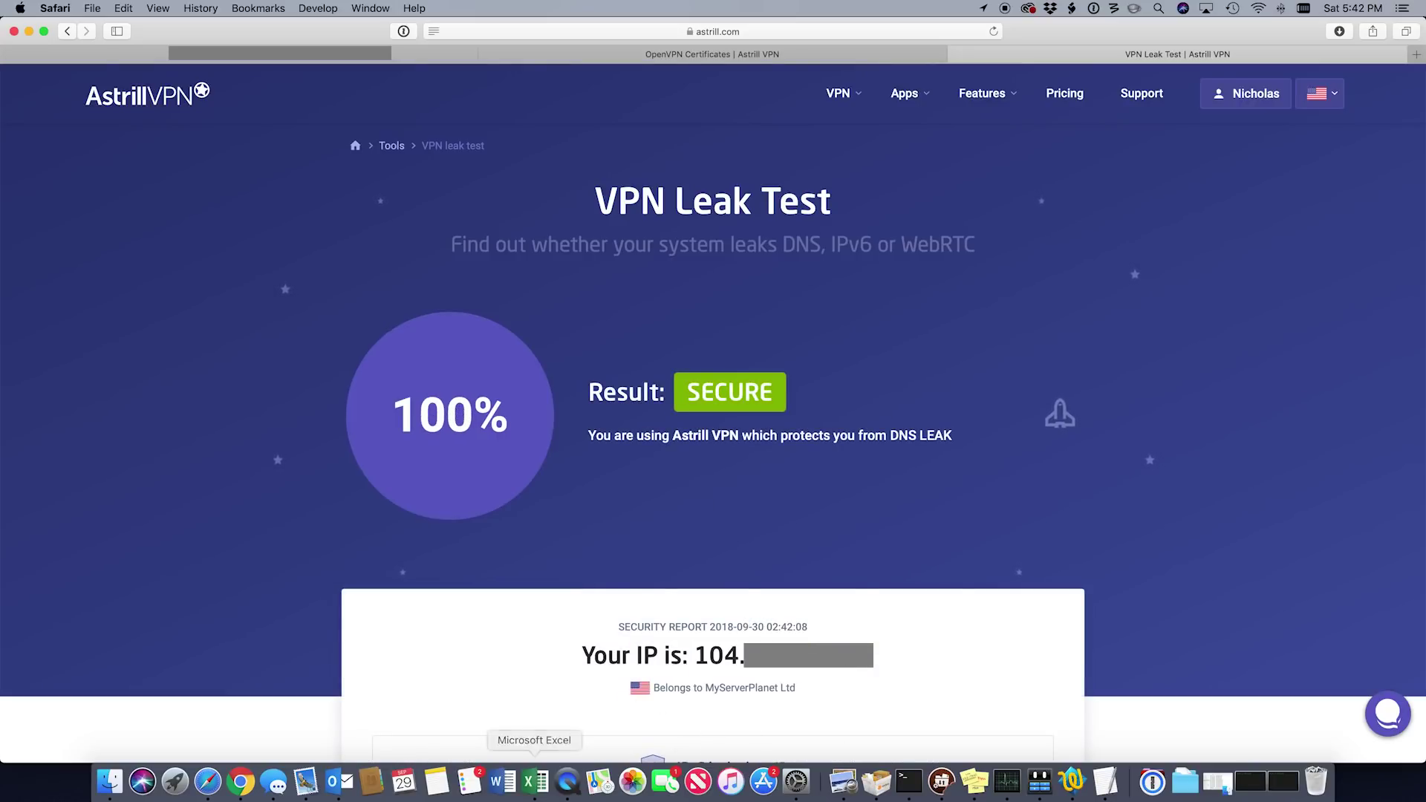
drag(704, 687, 822, 689)
click(830, 695)
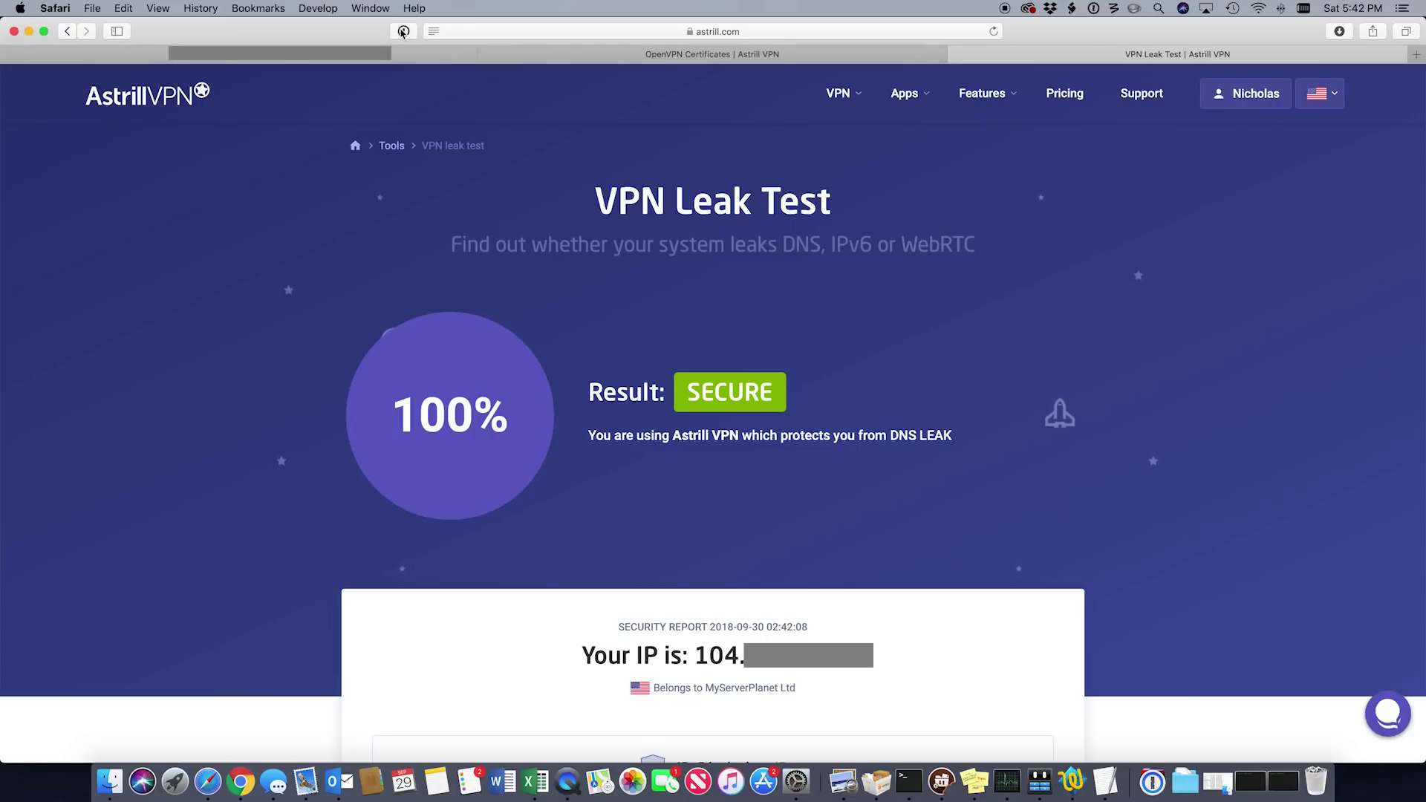
Test browsing in a new tab by loading google.com, apple.com and yahoo.com in turn, then return to the VPN Leak Test page
key(super+t)
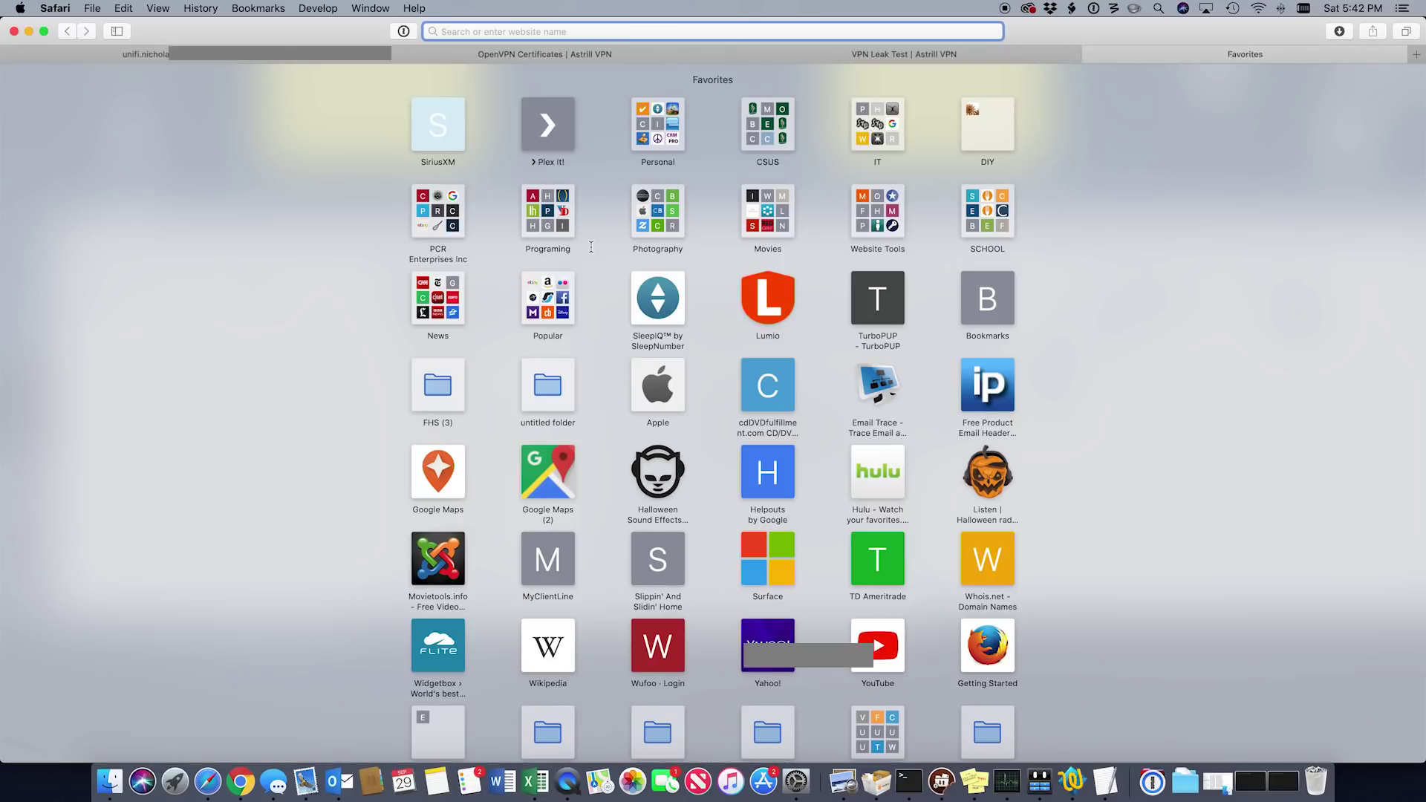
text(google.com)
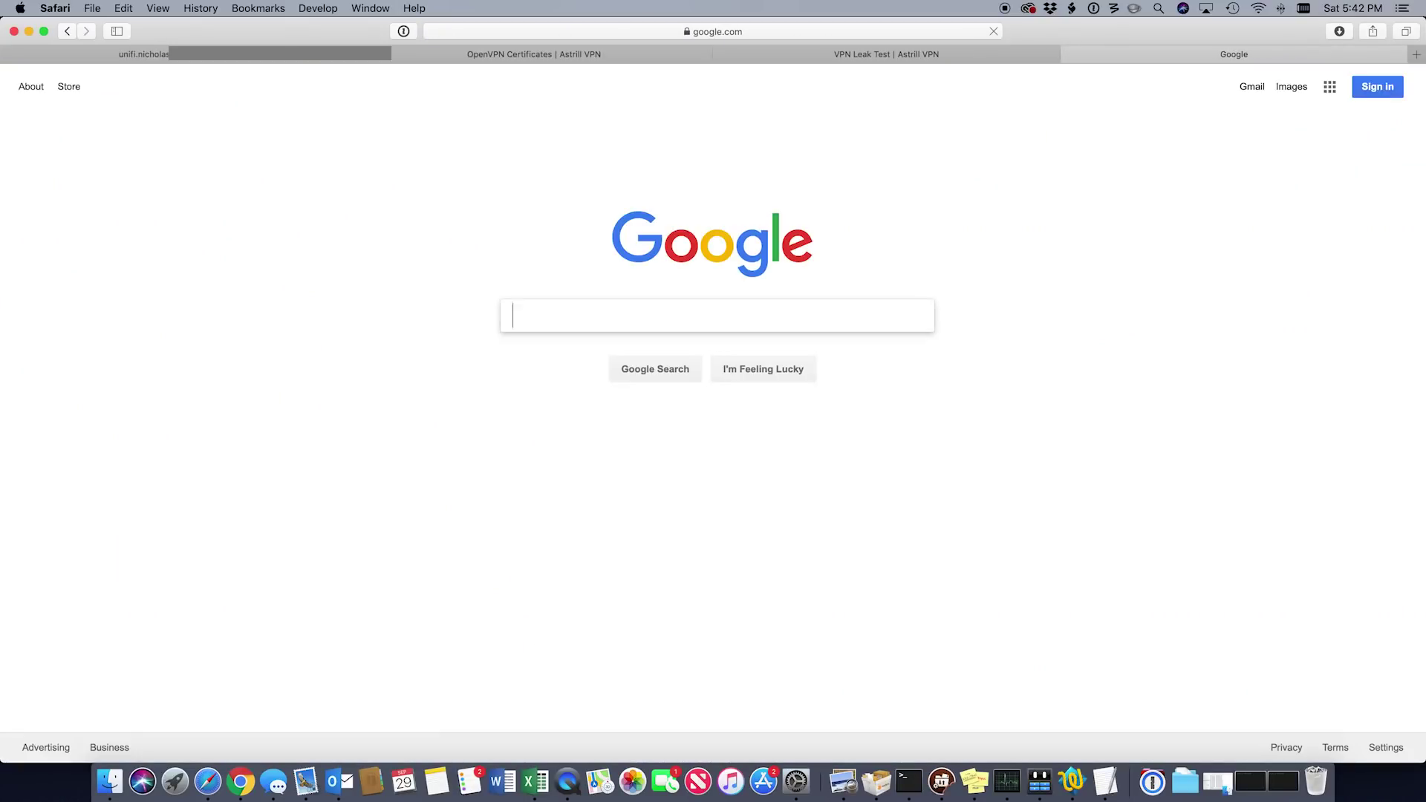
click(732, 34)
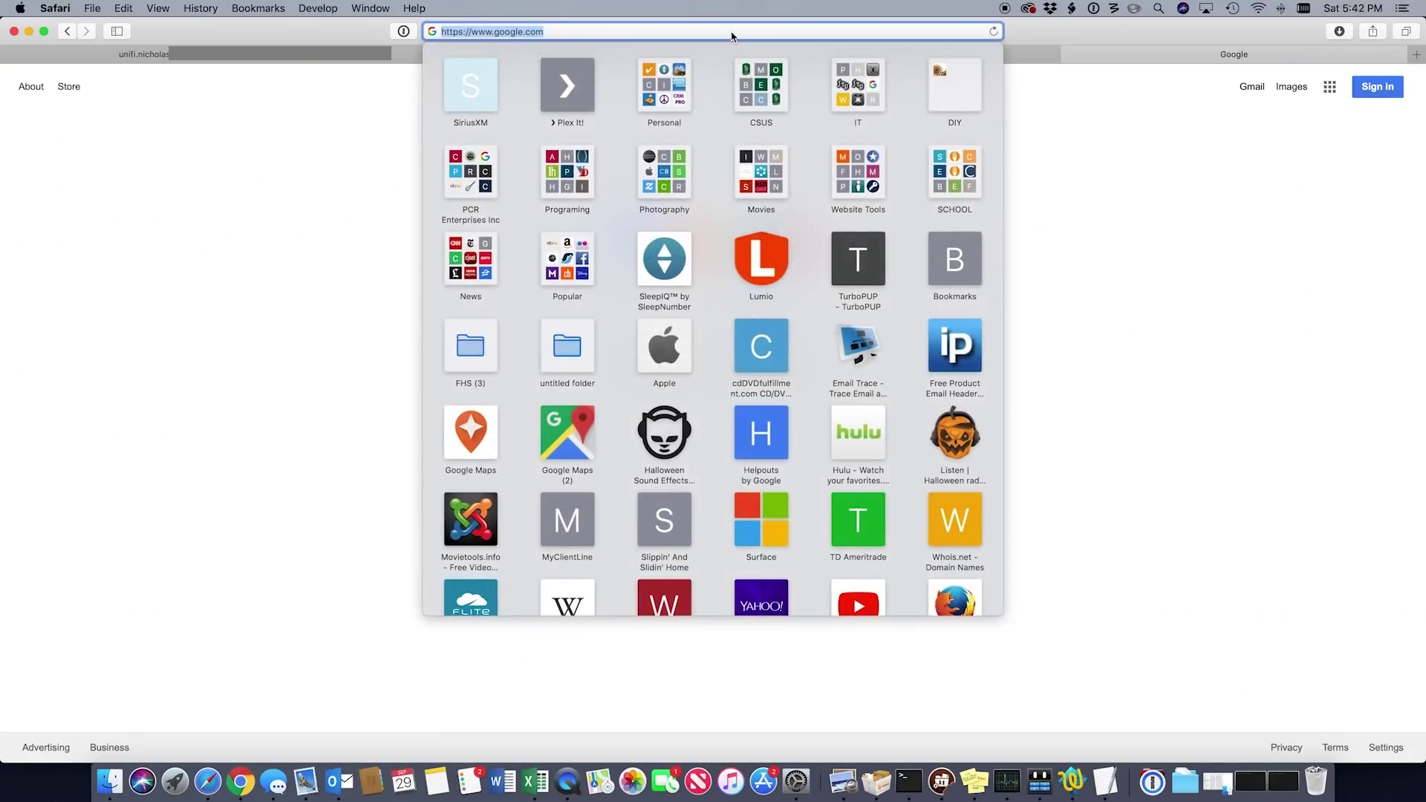
text(apple.com)
key(Return)
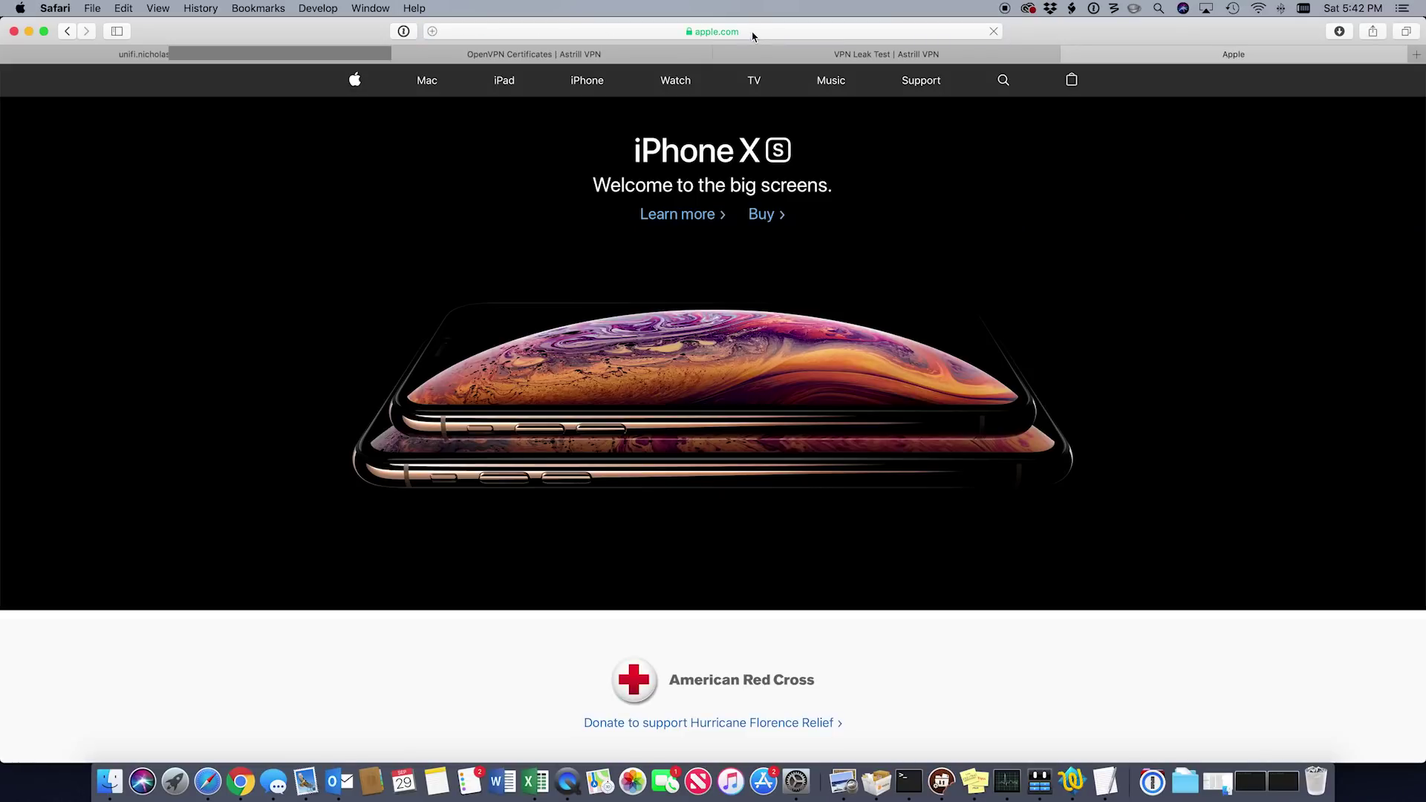
click(752, 35)
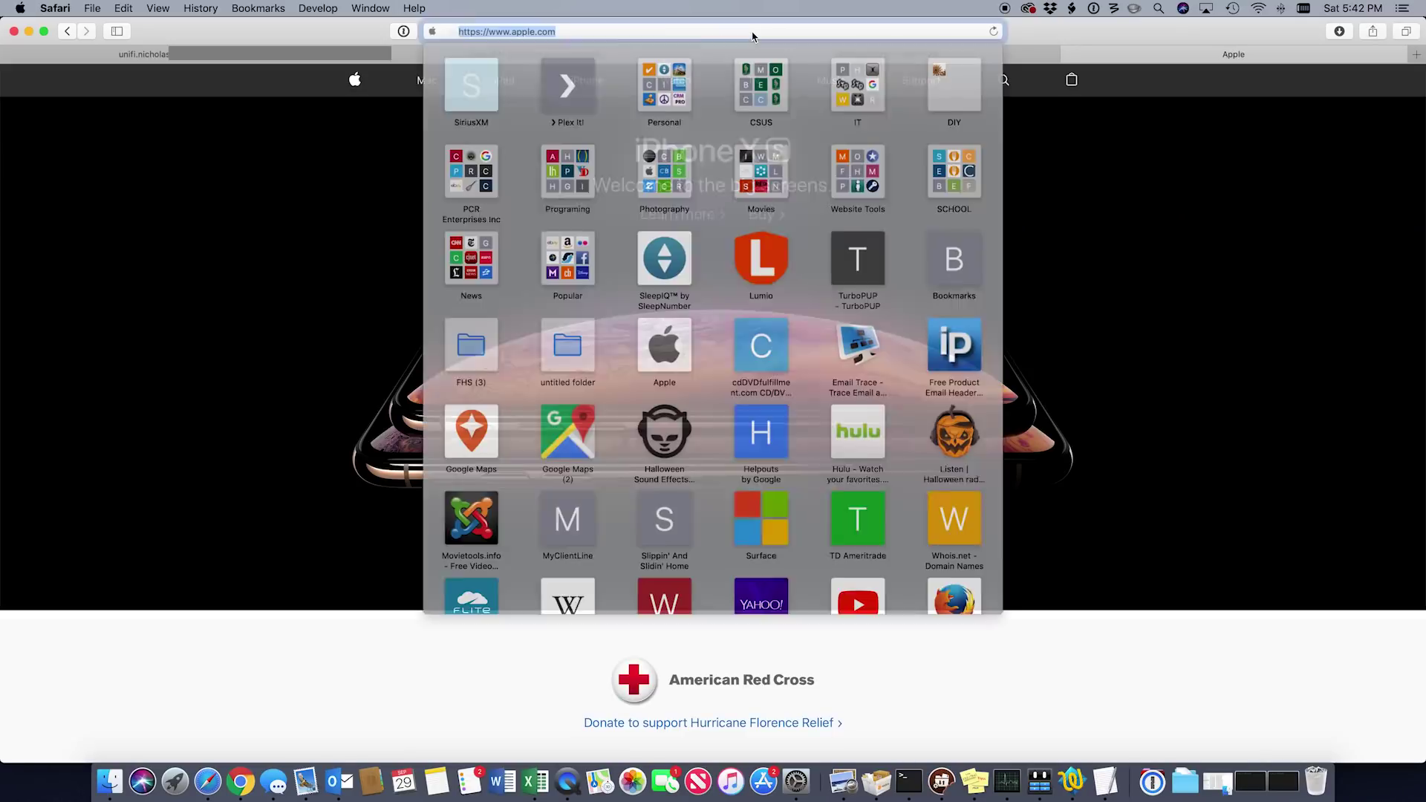
text(yahoo.com)
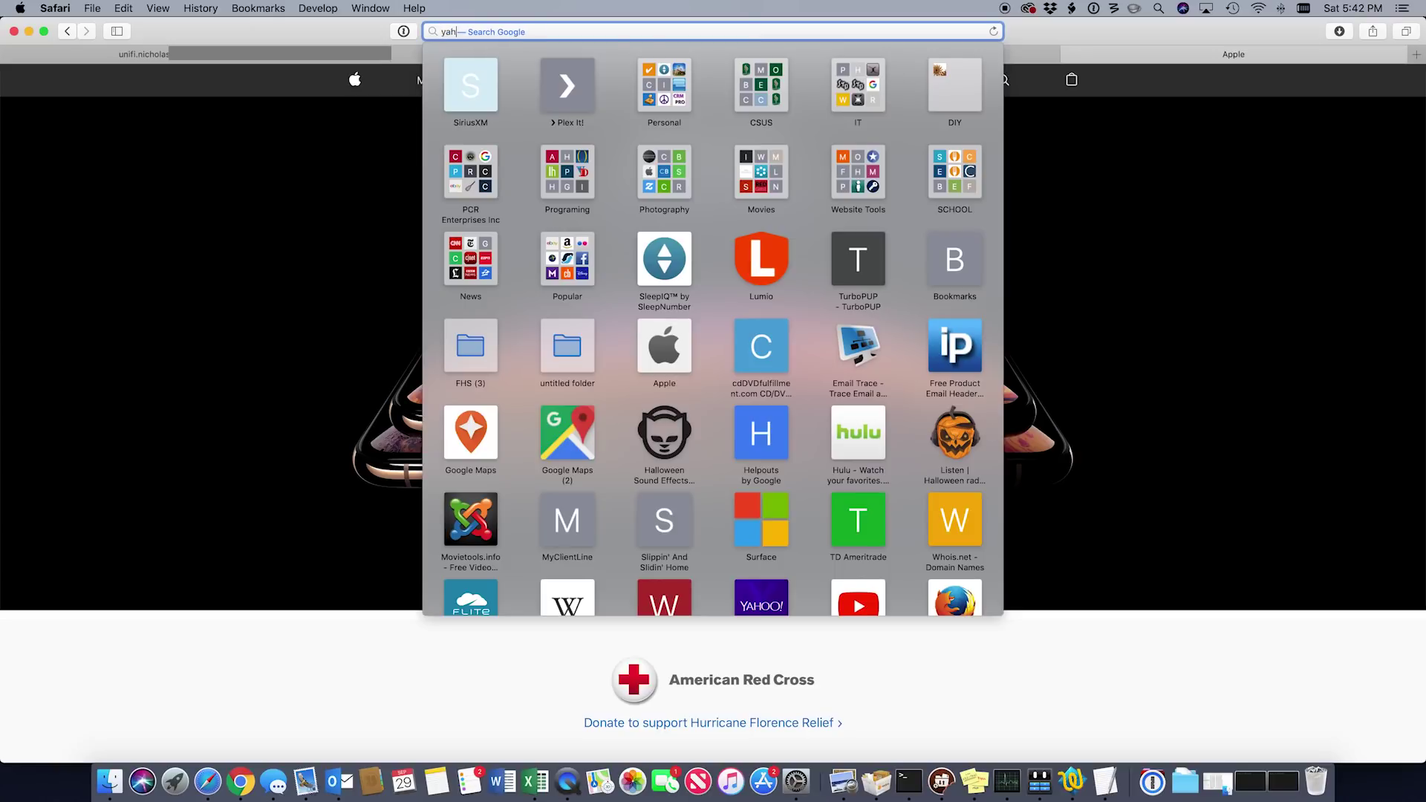
key(Return)
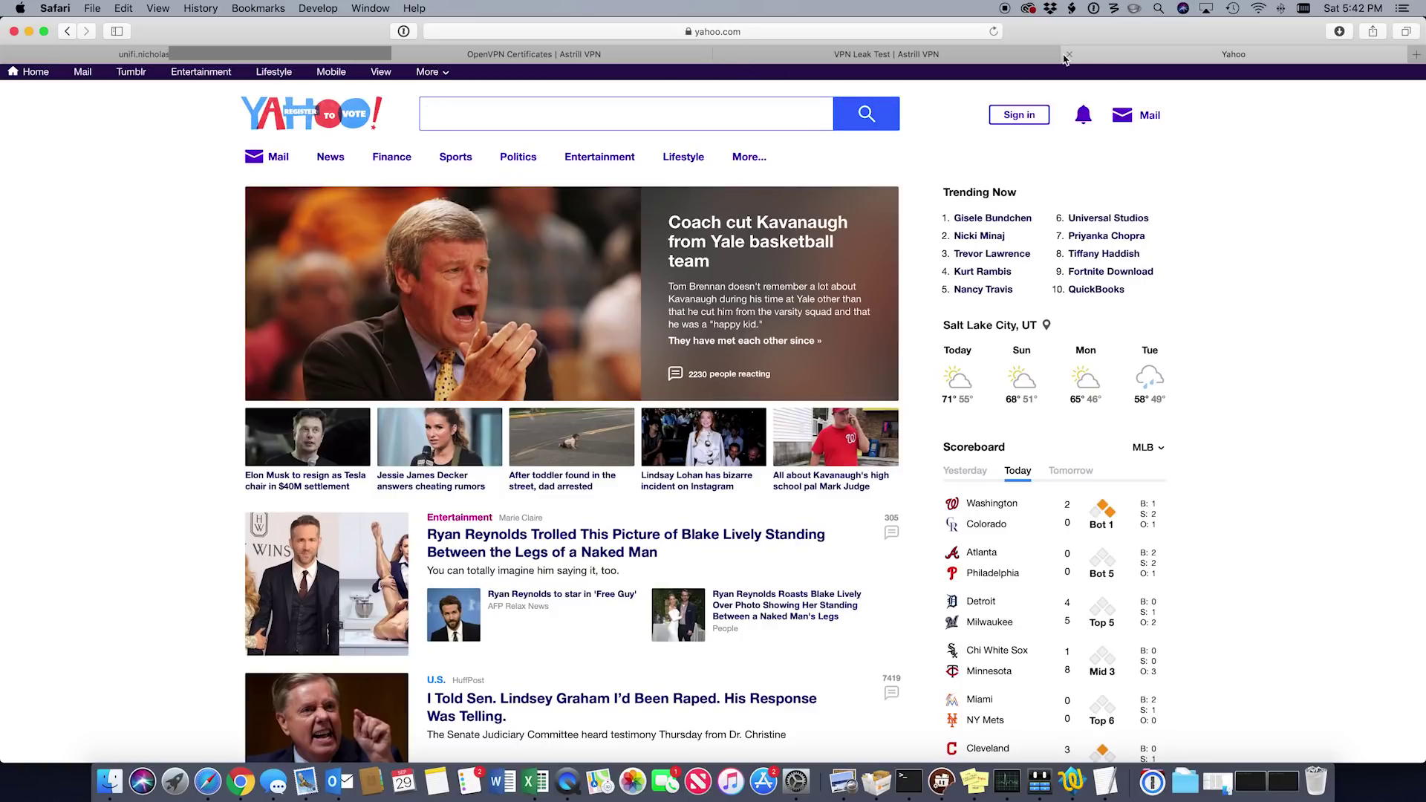
click(928, 56)
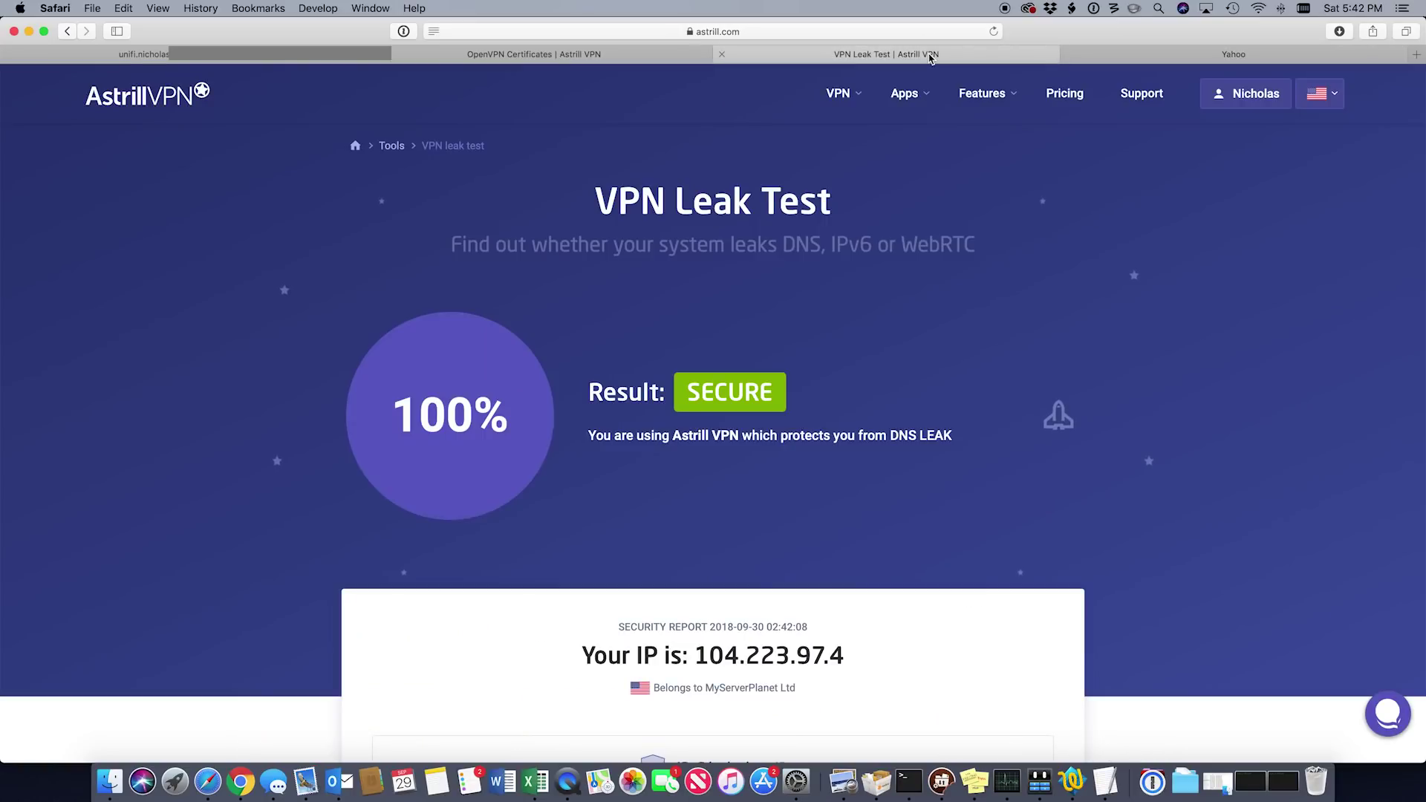